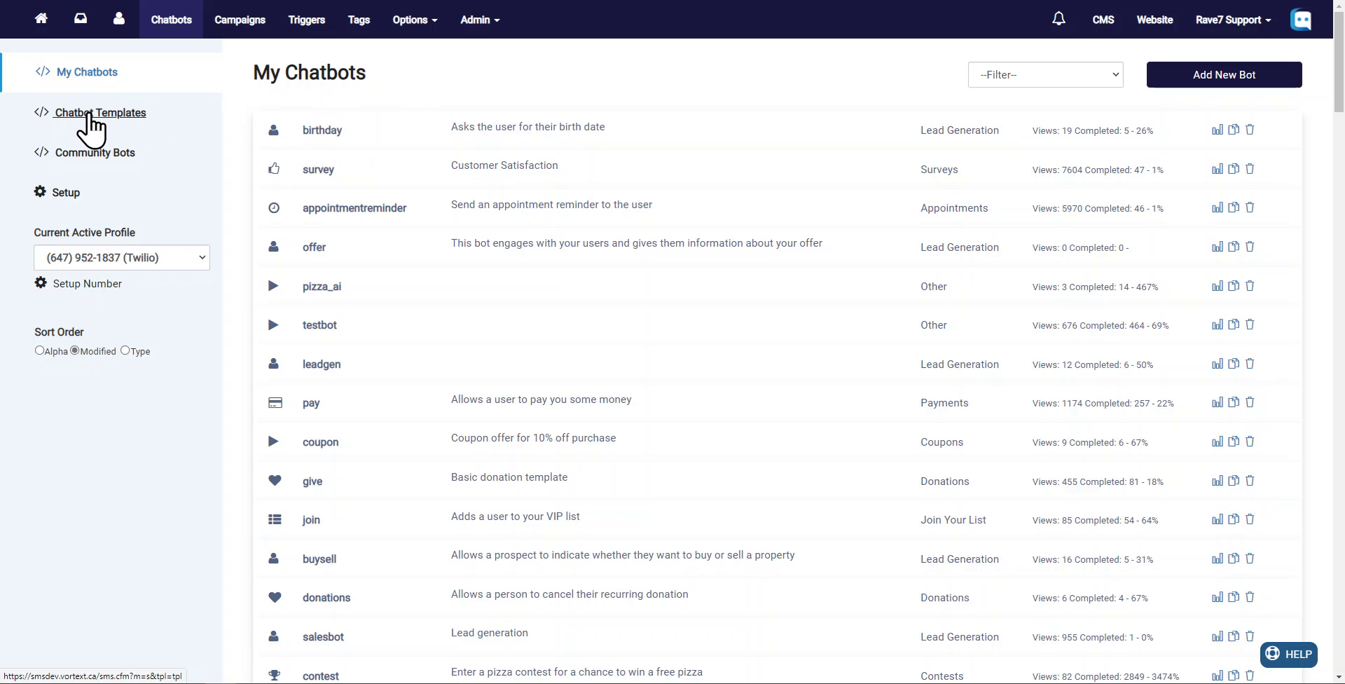
# Browse the chatbot templates list, examining the Lead Generation section for the birthday template.
pyautogui.click(90, 115)
pyautogui.scroll(-5, 396, 218)
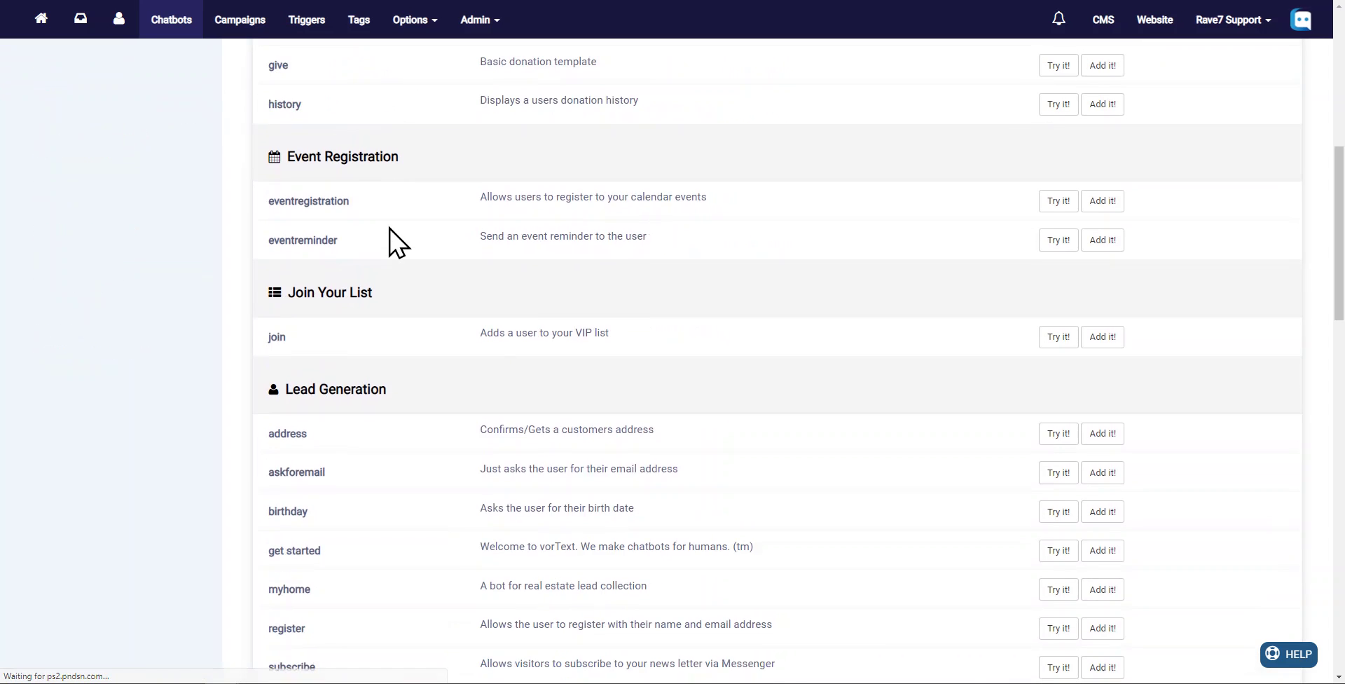
pyautogui.scroll(-1, 396, 242)
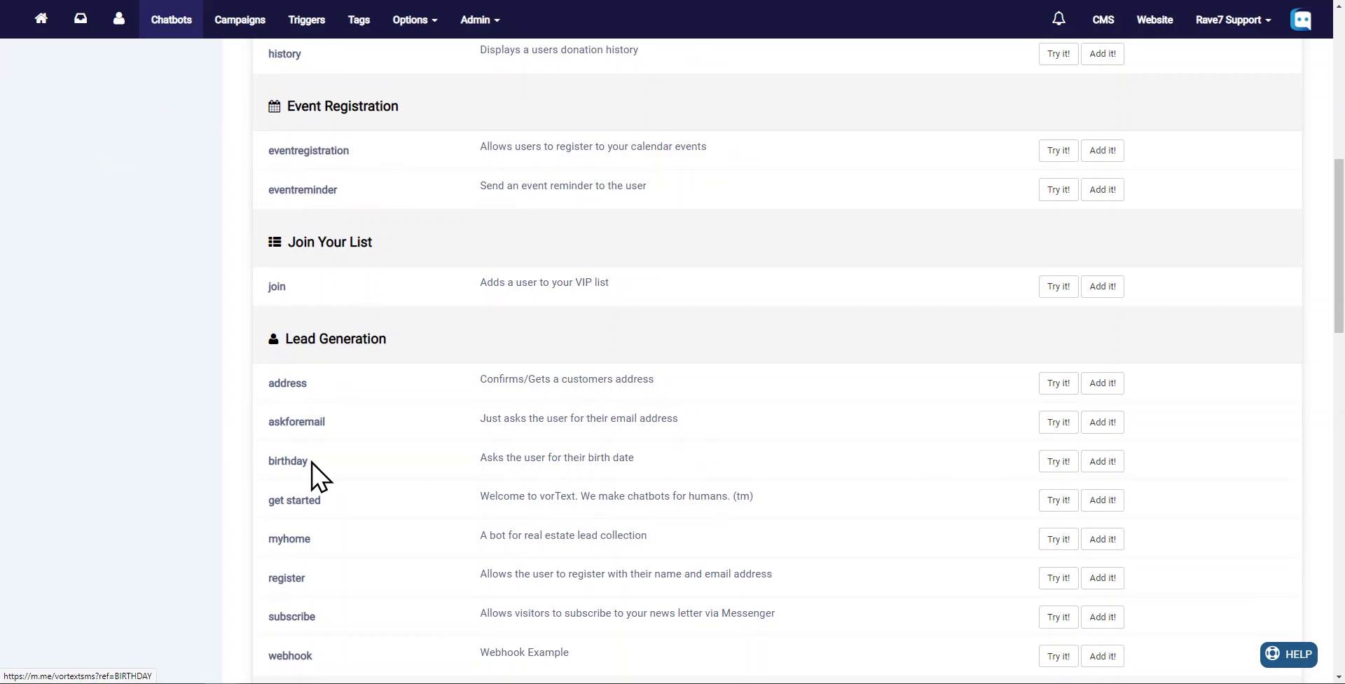
pyautogui.scroll(1, 123, 452)
pyautogui.scroll(8, 123, 452)
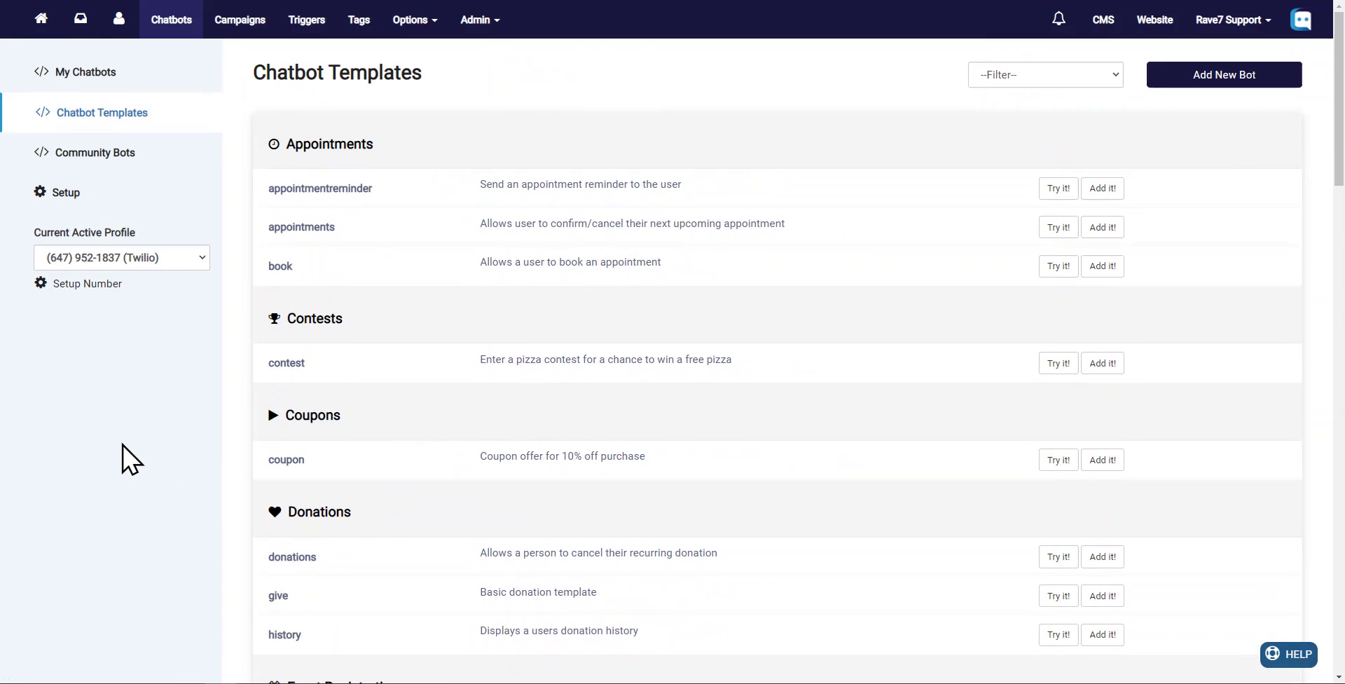
# Open the birthday bot from My Chatbots and review the keyword in its start block, closing the settings without saving.
pyautogui.click(73, 77)
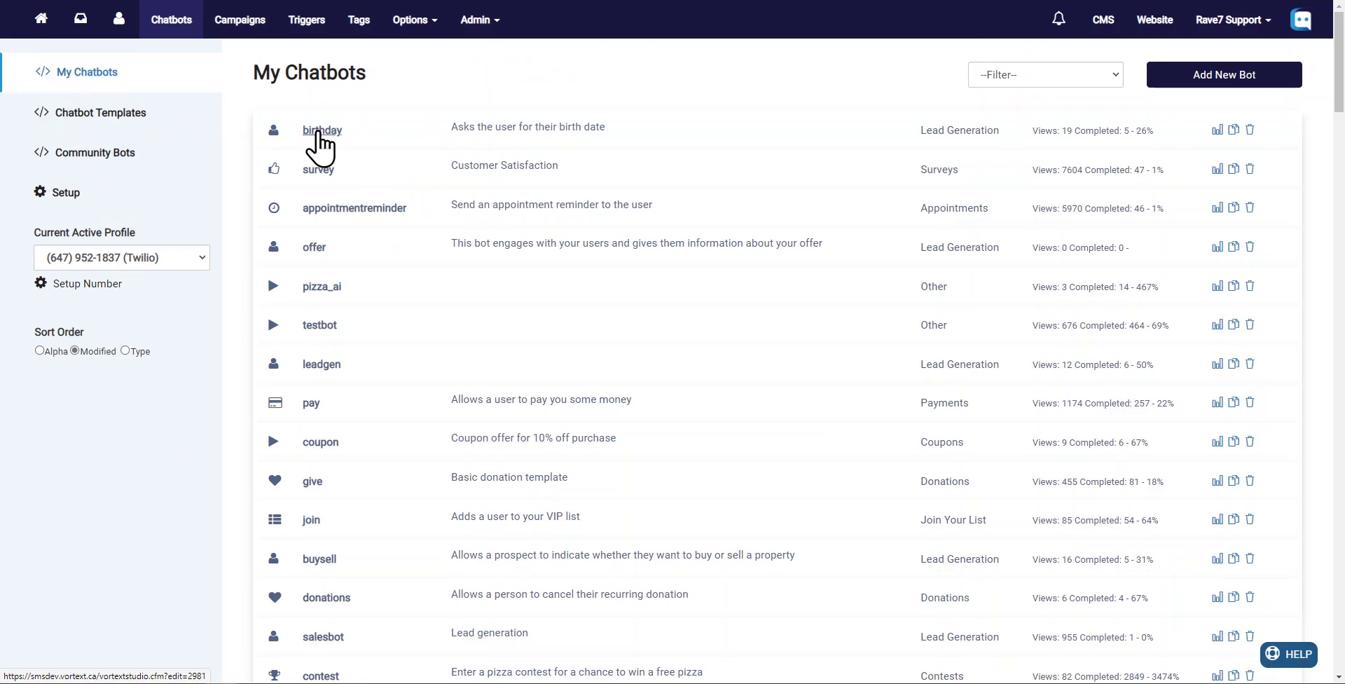
pyautogui.click(318, 131)
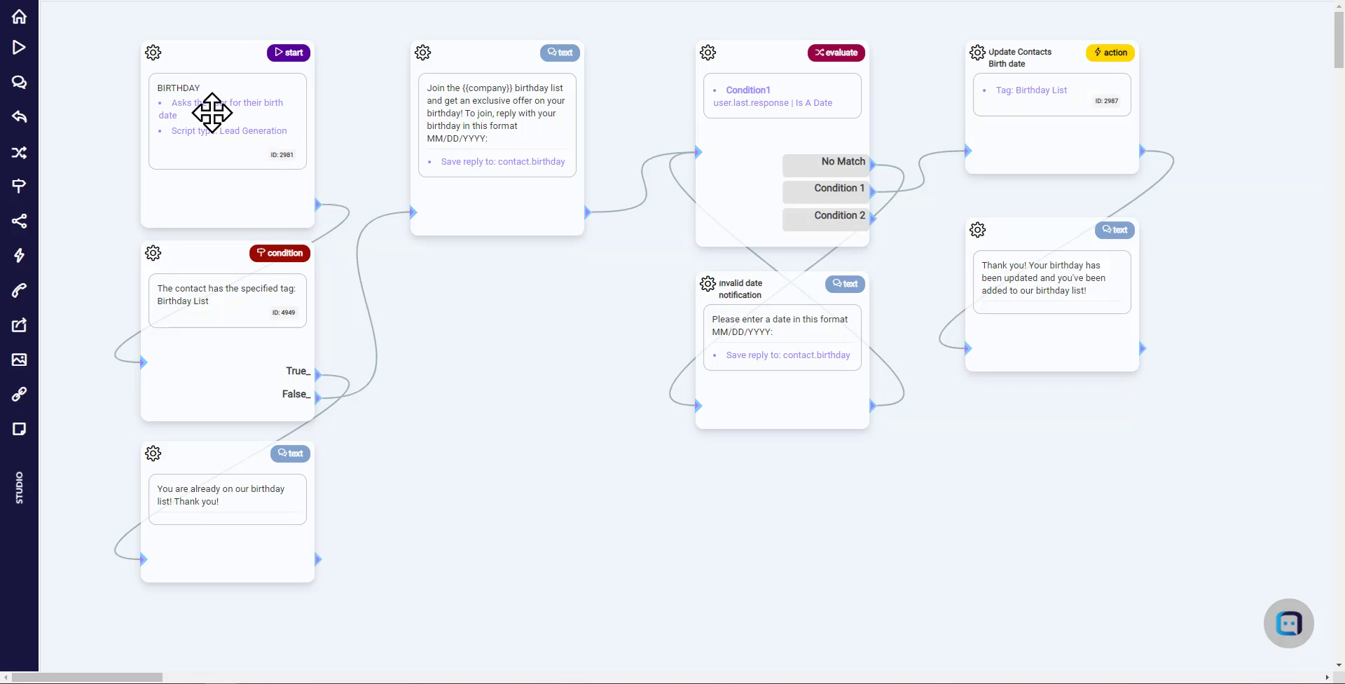
pyautogui.click(211, 106)
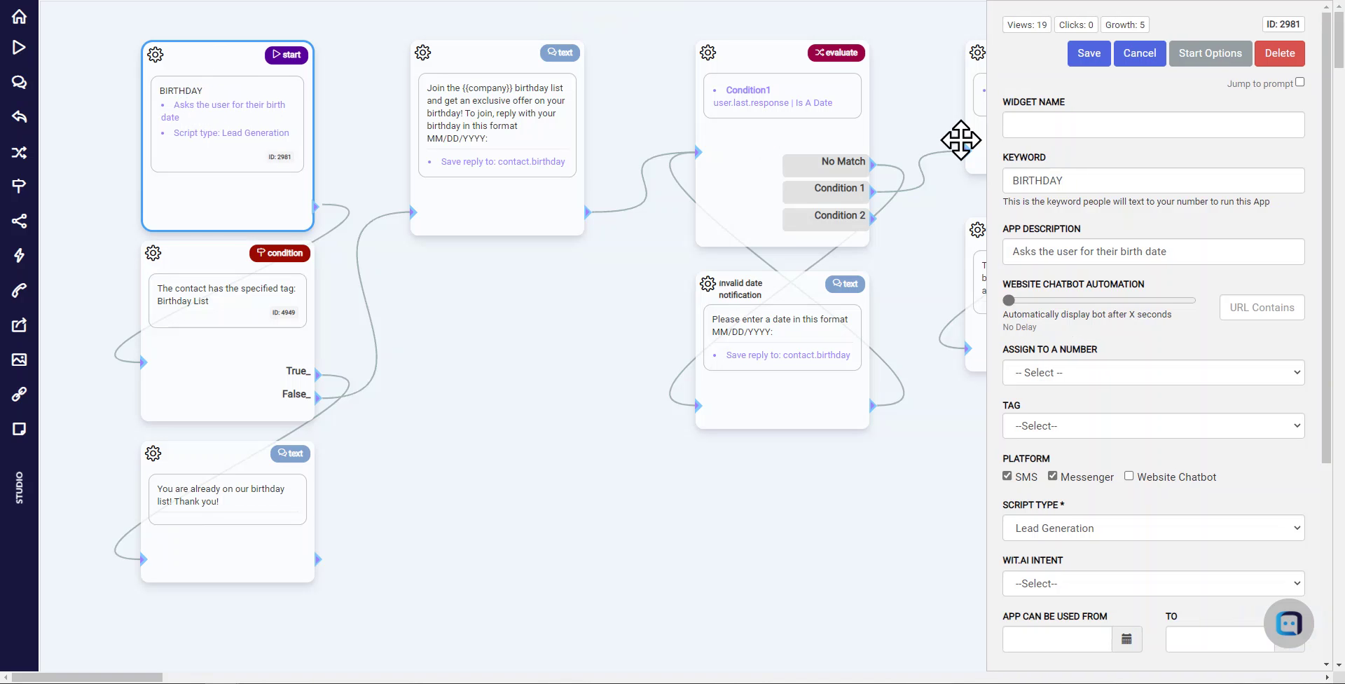
pyautogui.moveTo(1124, 180); pyautogui.dragTo(1006, 183)
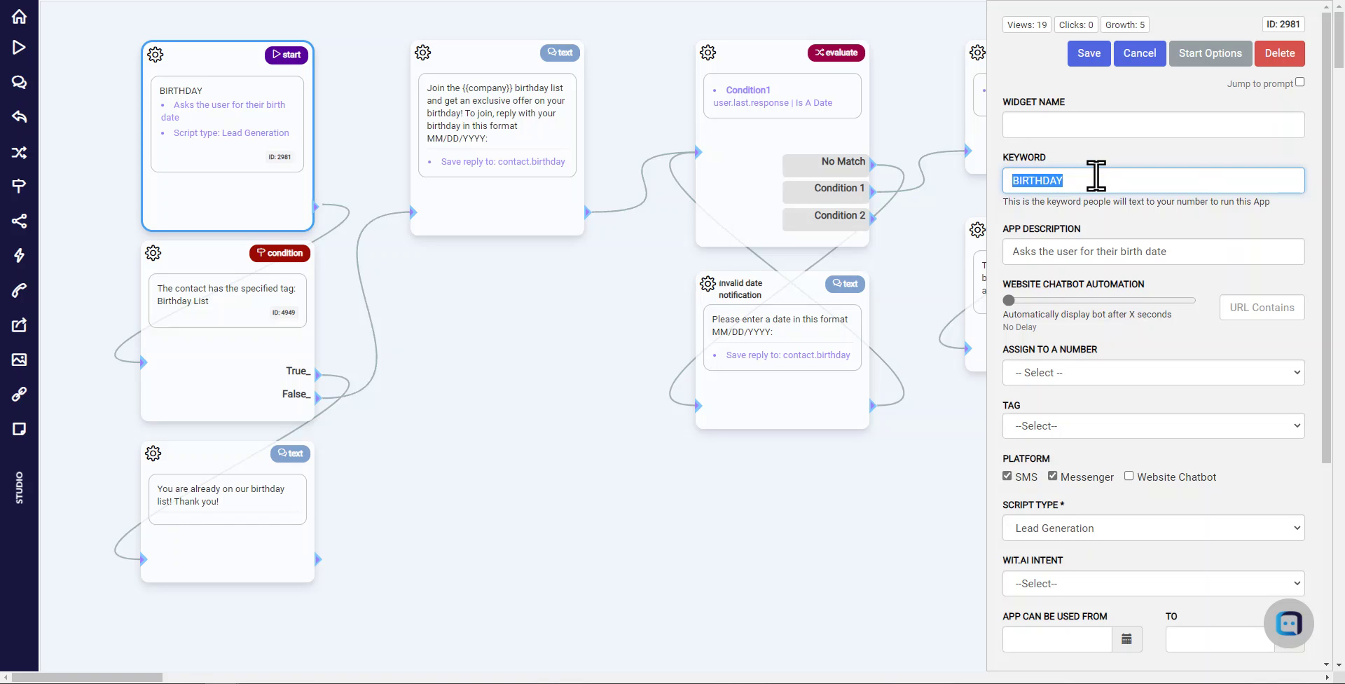
pyautogui.click(1140, 55)
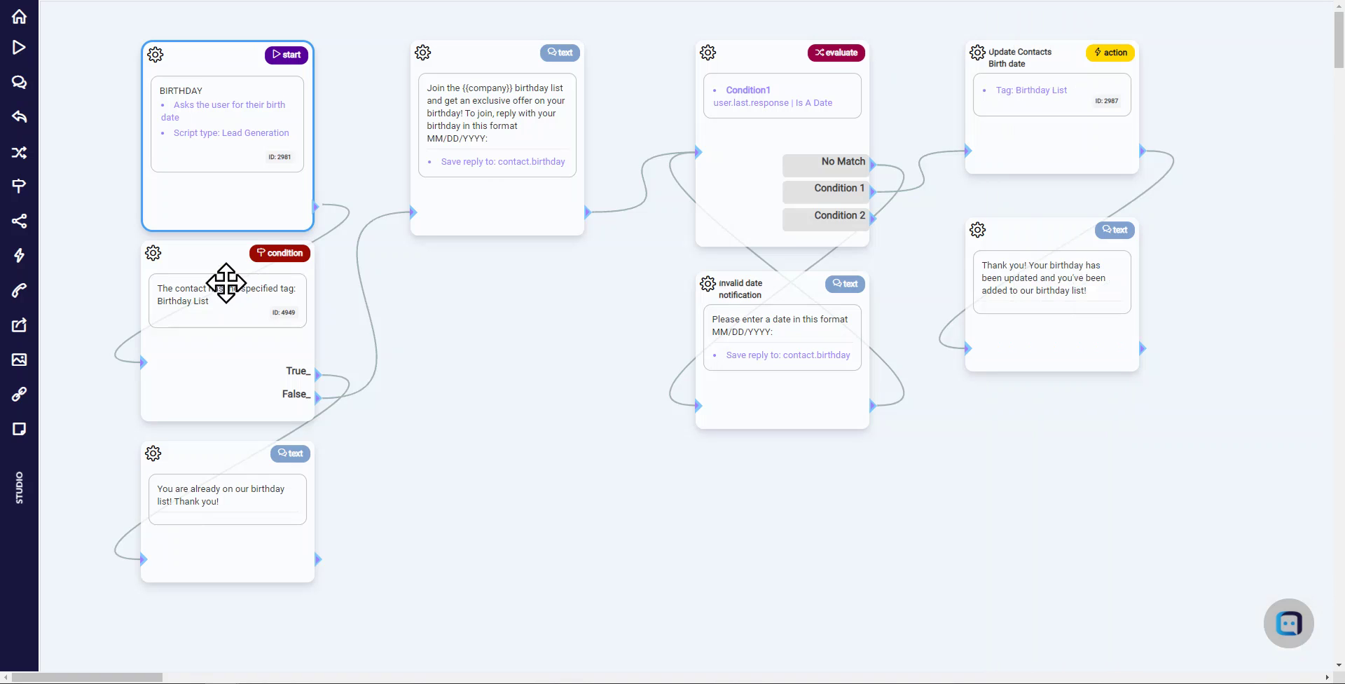
# Shift the condition block slightly down and review its system condition and specified tag, closing the settings without saving.
pyautogui.moveTo(225, 291); pyautogui.dragTo(222, 297)
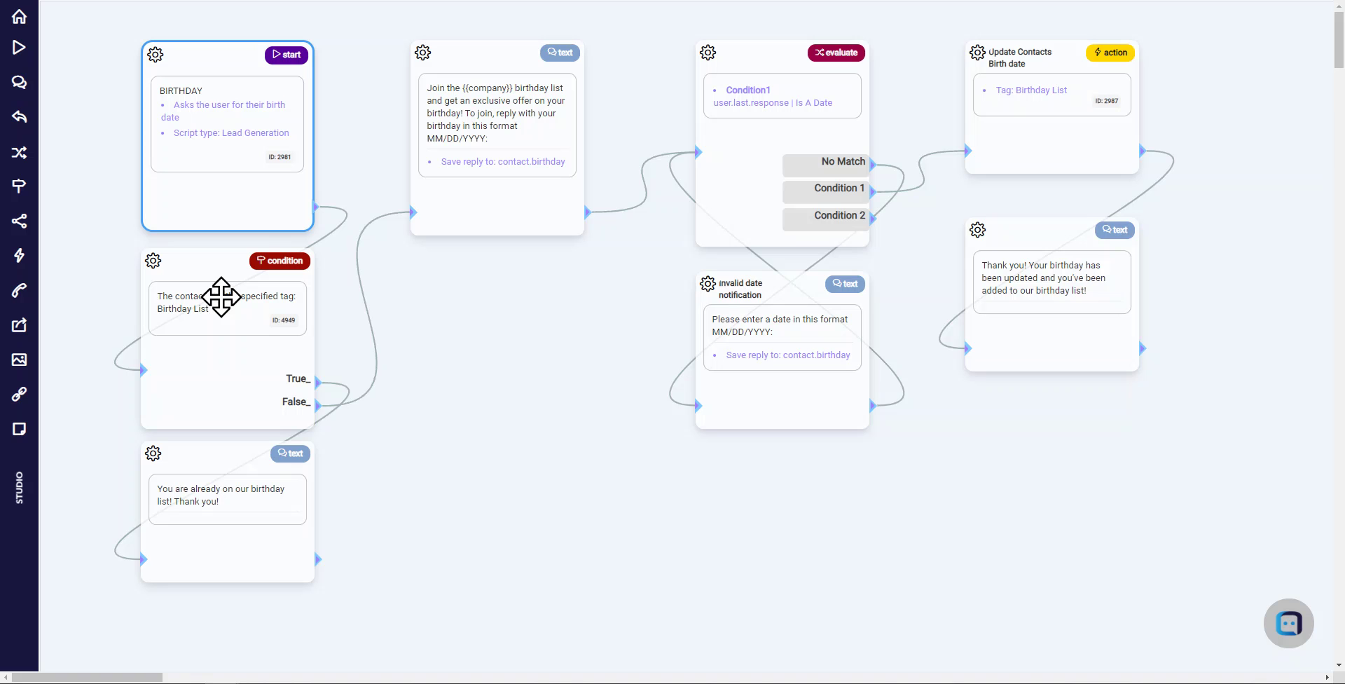
pyautogui.click(221, 297)
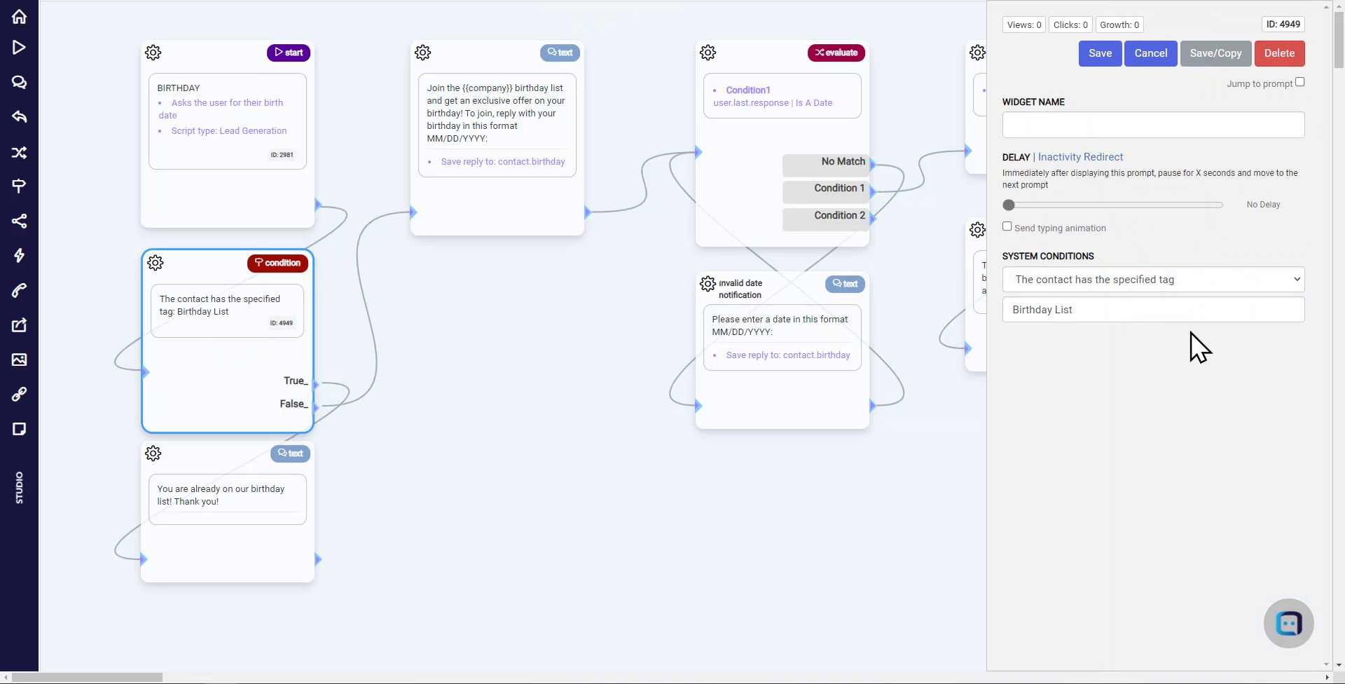
pyautogui.click(1097, 280)
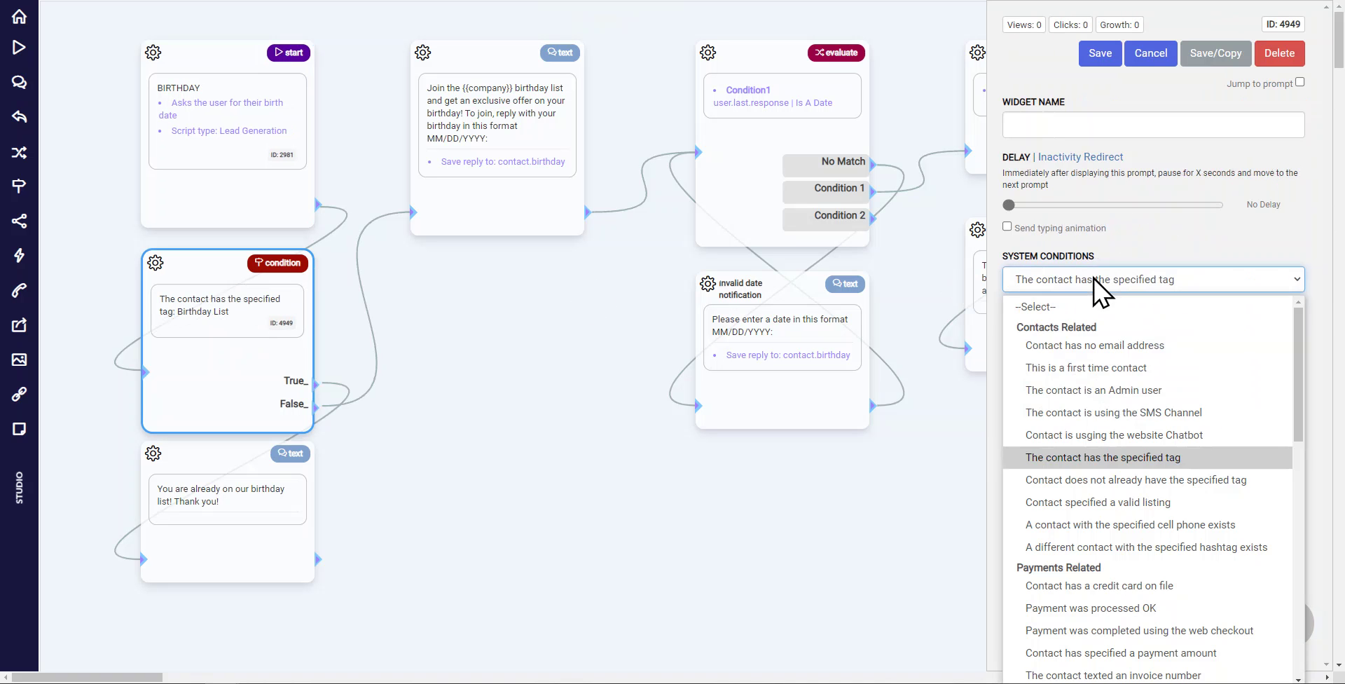
pyautogui.click(1094, 279)
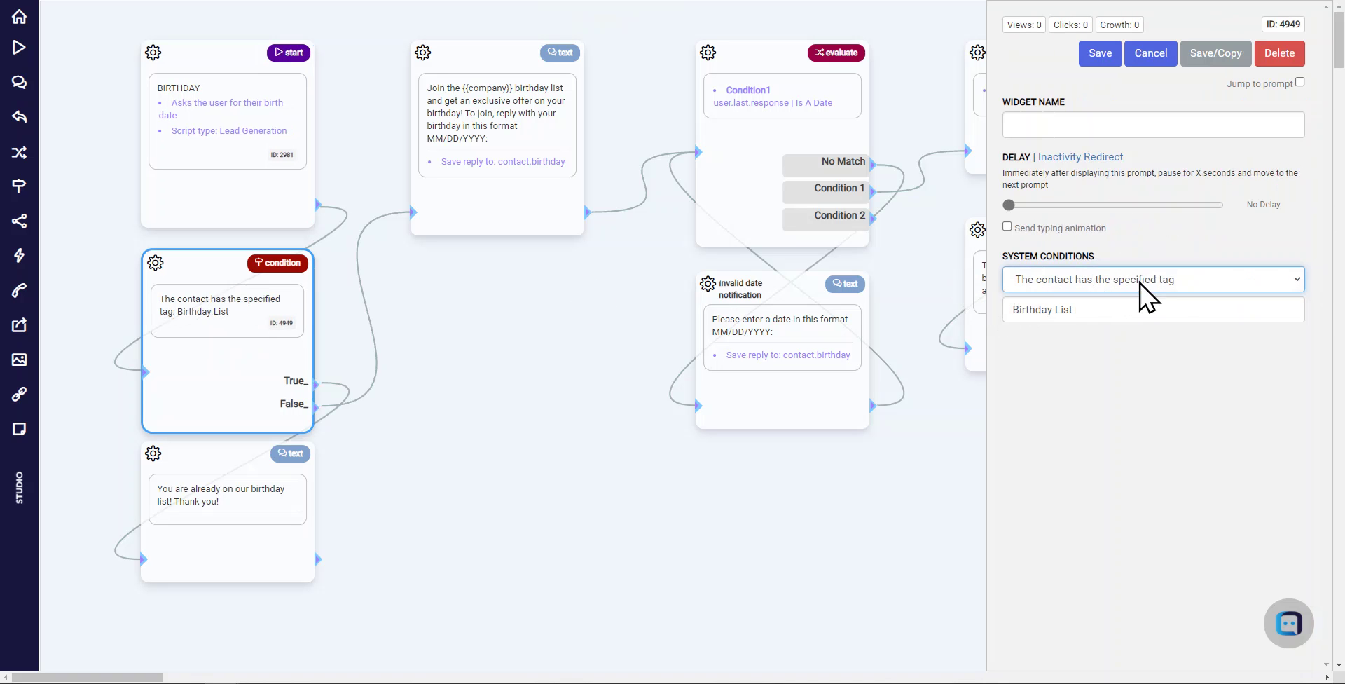
pyautogui.moveTo(1097, 310); pyautogui.dragTo(1019, 317)
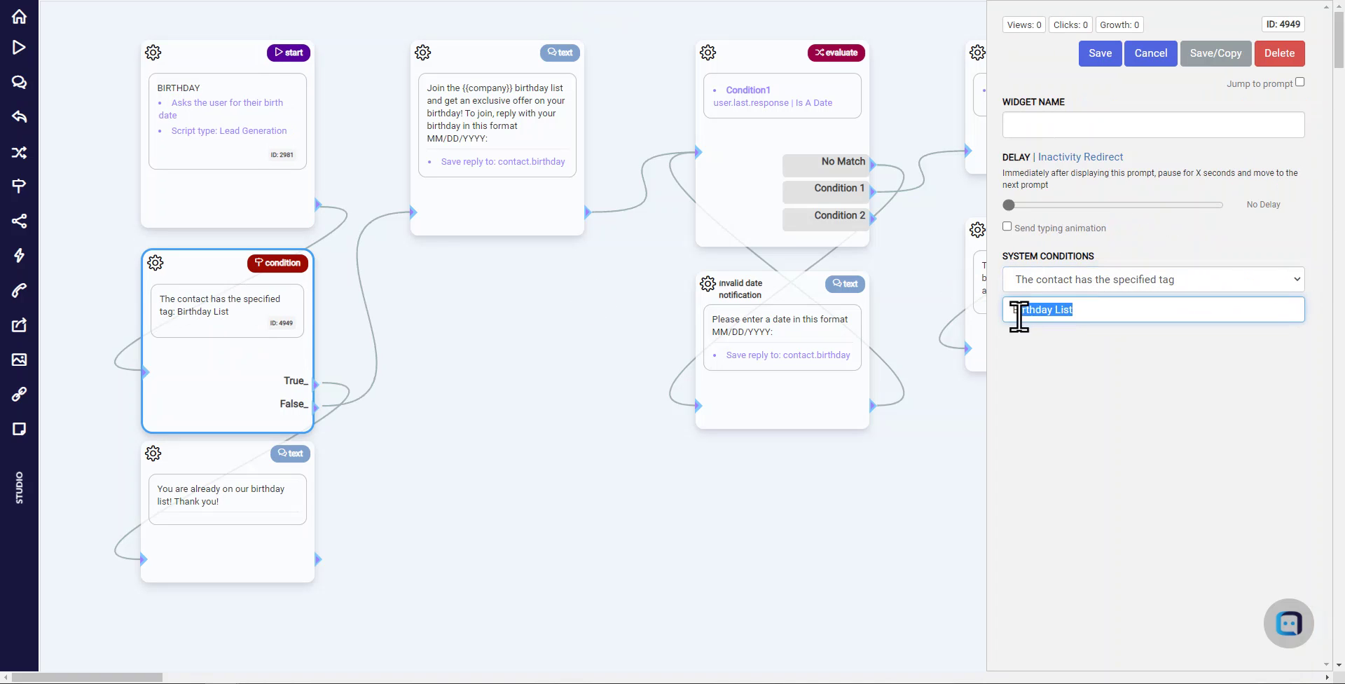
pyautogui.click(1149, 55)
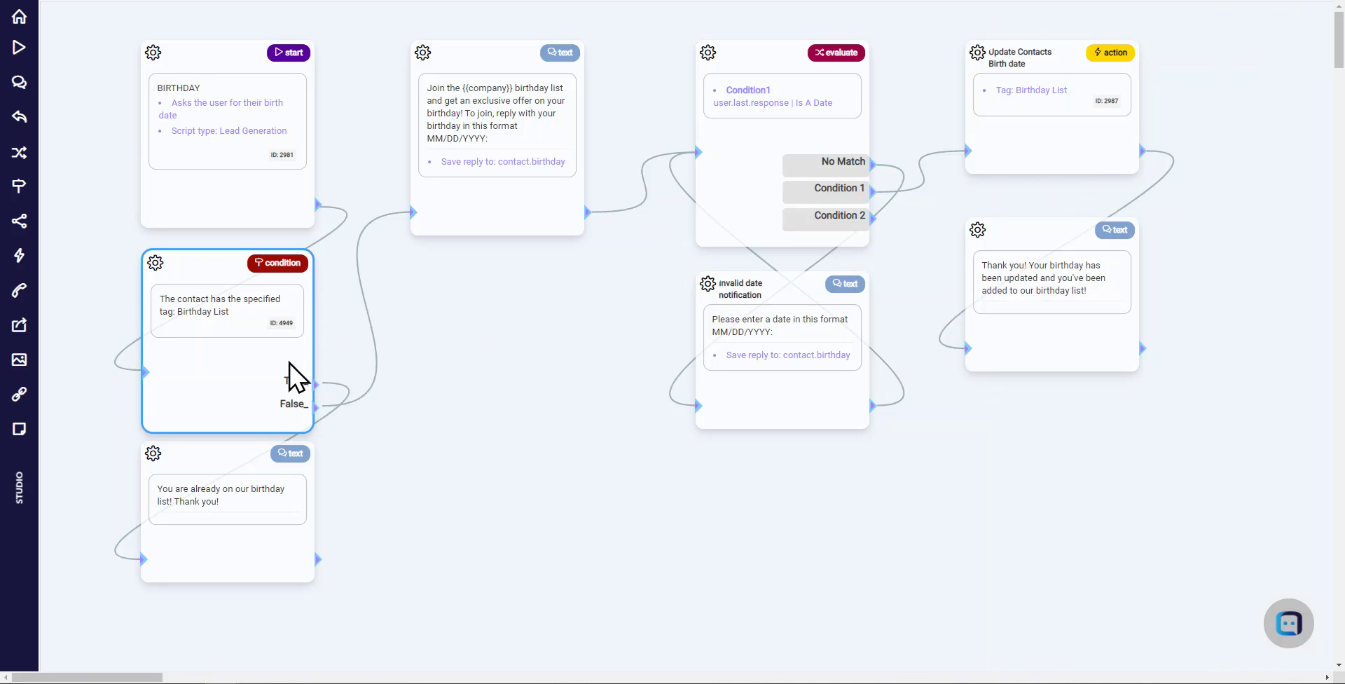
# Move the "You are already on our birthday list! Thank you!" text block slightly down, away from the condition block.
pyautogui.moveTo(262, 495); pyautogui.dragTo(259, 522)
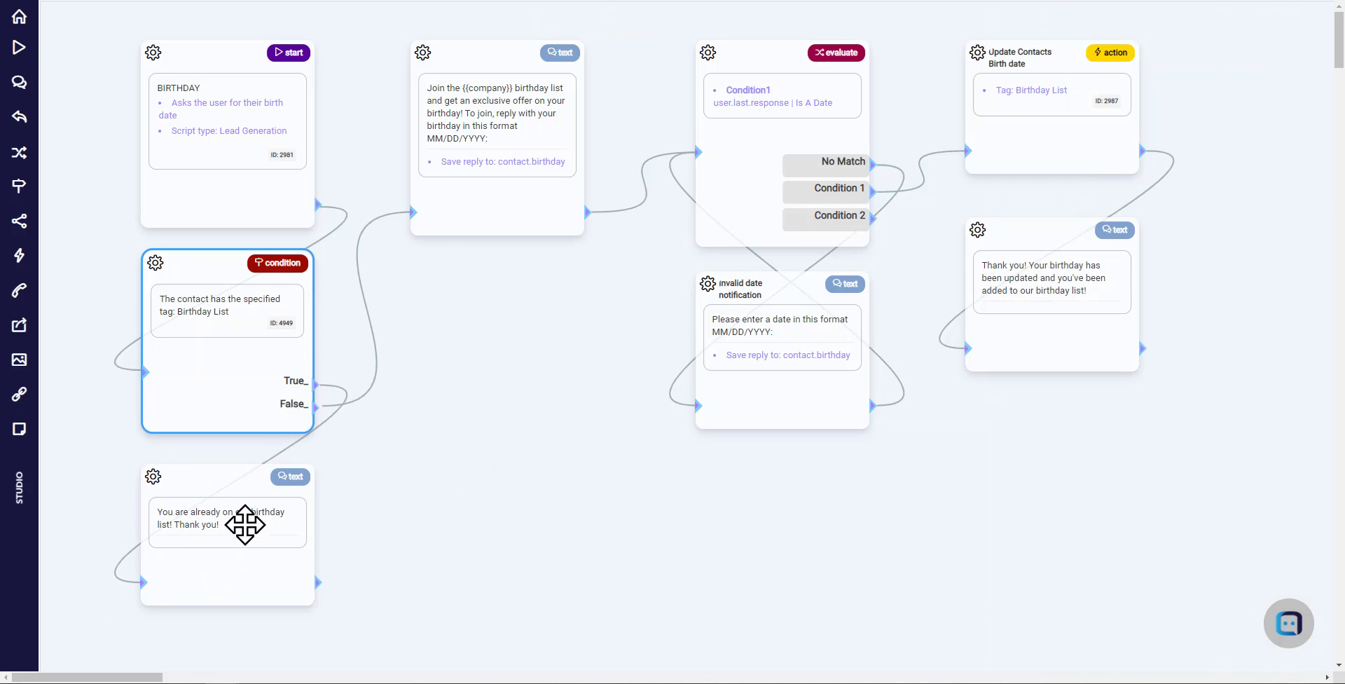
pyautogui.moveTo(246, 526)
pyautogui.mouseDown()
pyautogui.moveTo(244, 514)
pyautogui.moveTo(246, 525)
pyautogui.mouseUp()
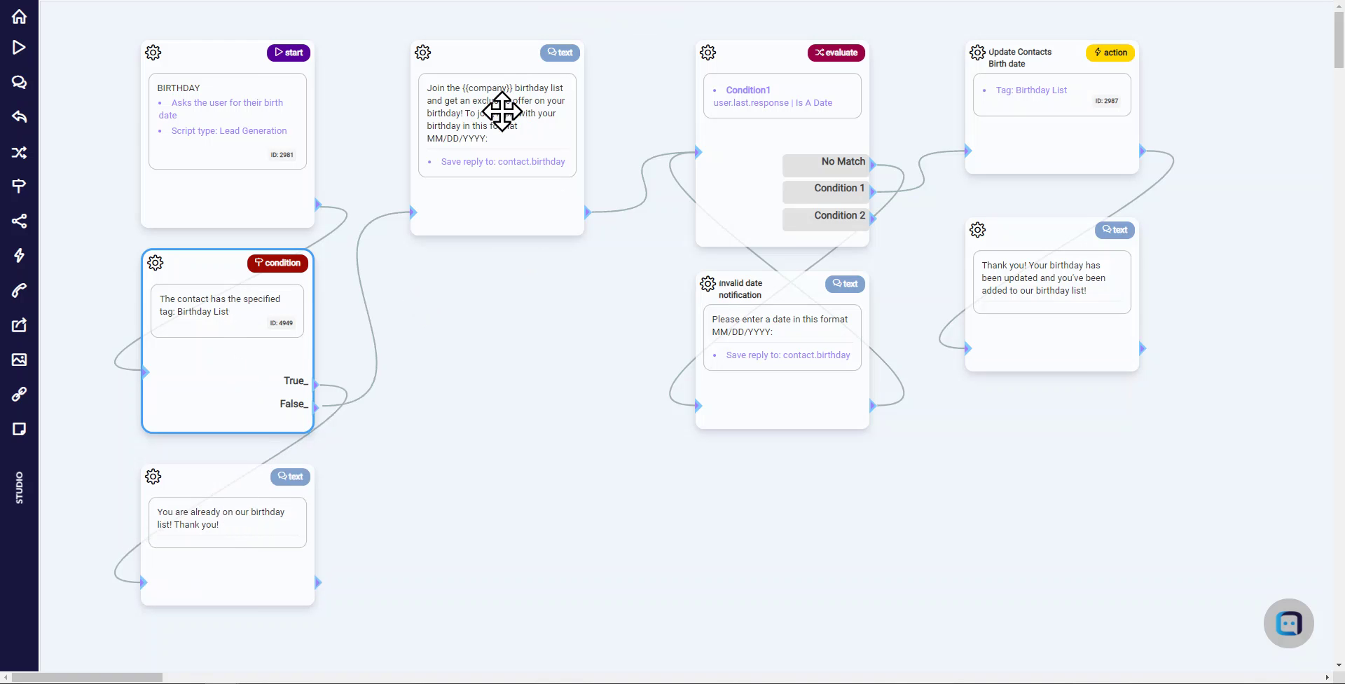
# Open the settings of the text block inviting contacts to join the birthday list and examine its message and remaining options.
pyautogui.click(510, 111)
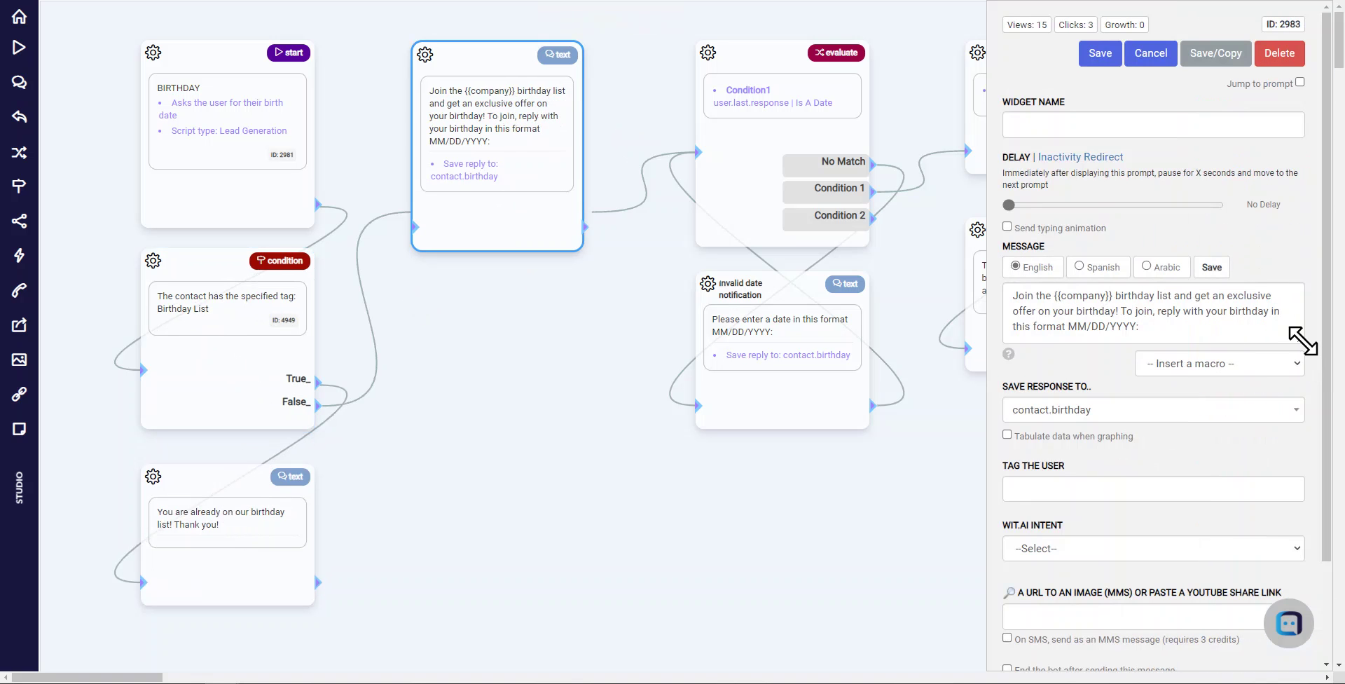
pyautogui.click(1189, 333)
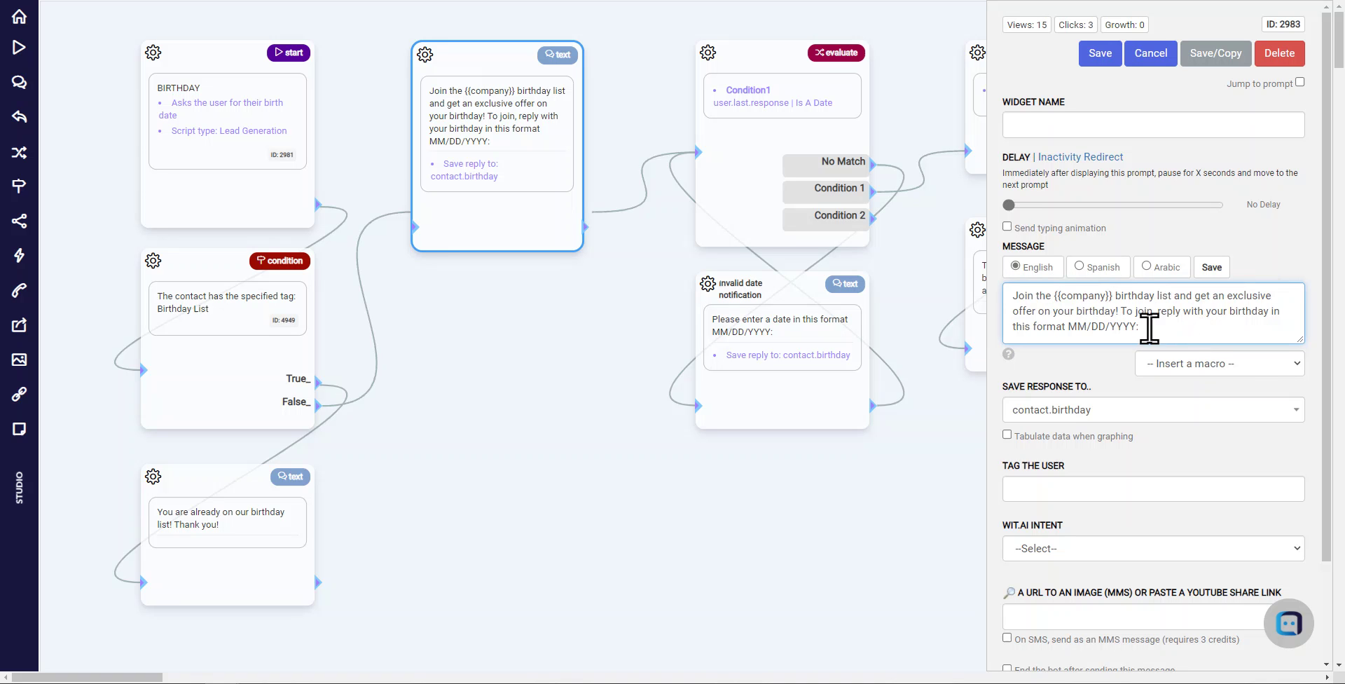
pyautogui.moveTo(1156, 321); pyautogui.dragTo(993, 265)
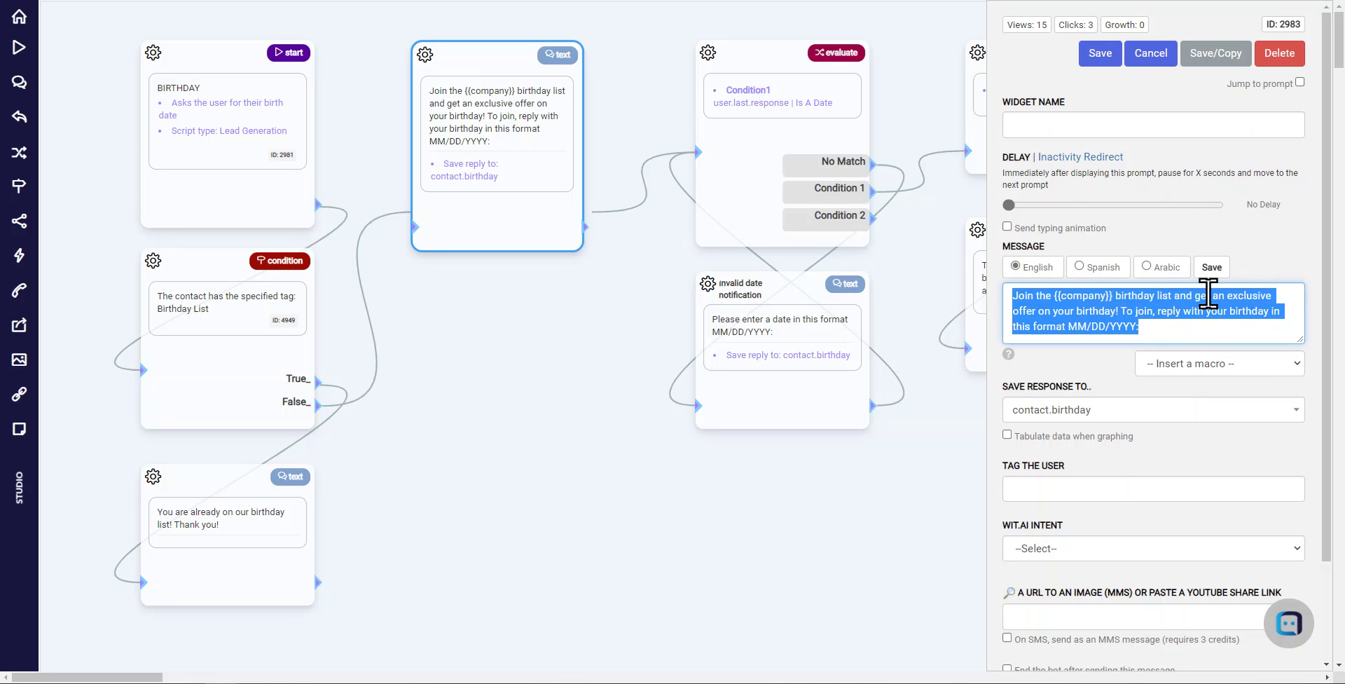
pyautogui.click(1200, 336)
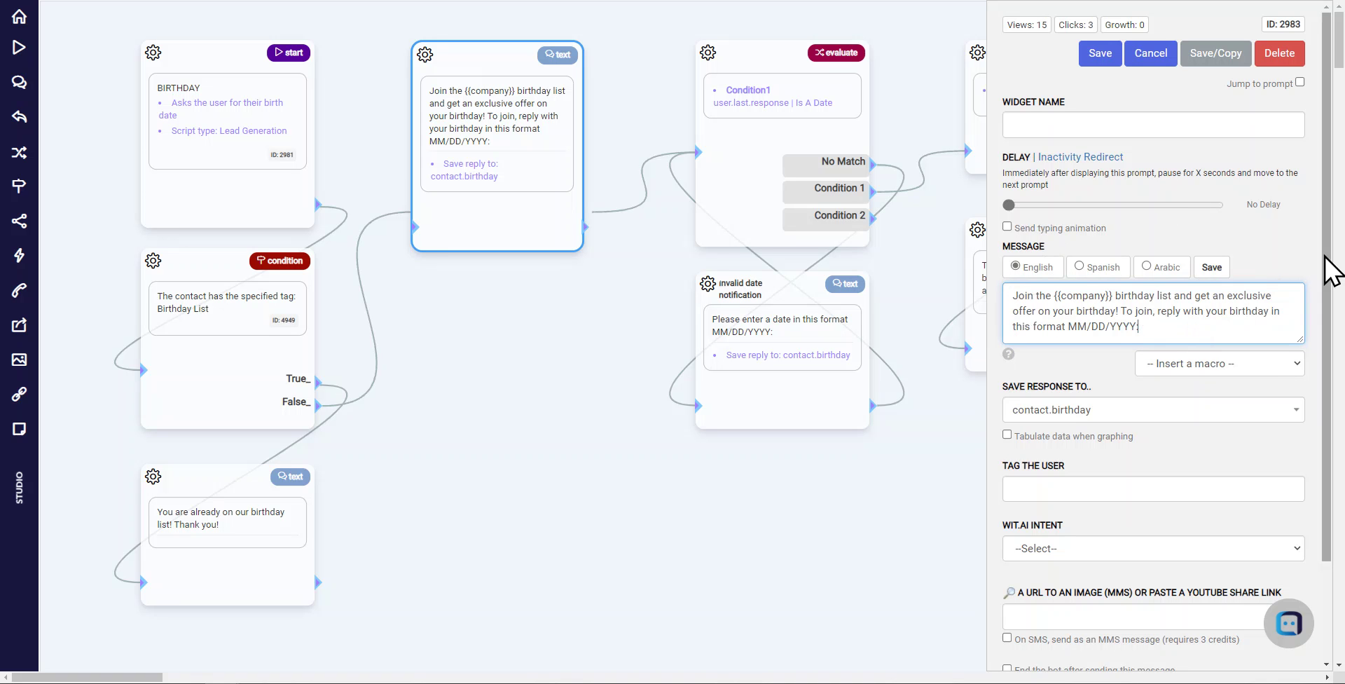
pyautogui.scroll(-3, 1339, 350)
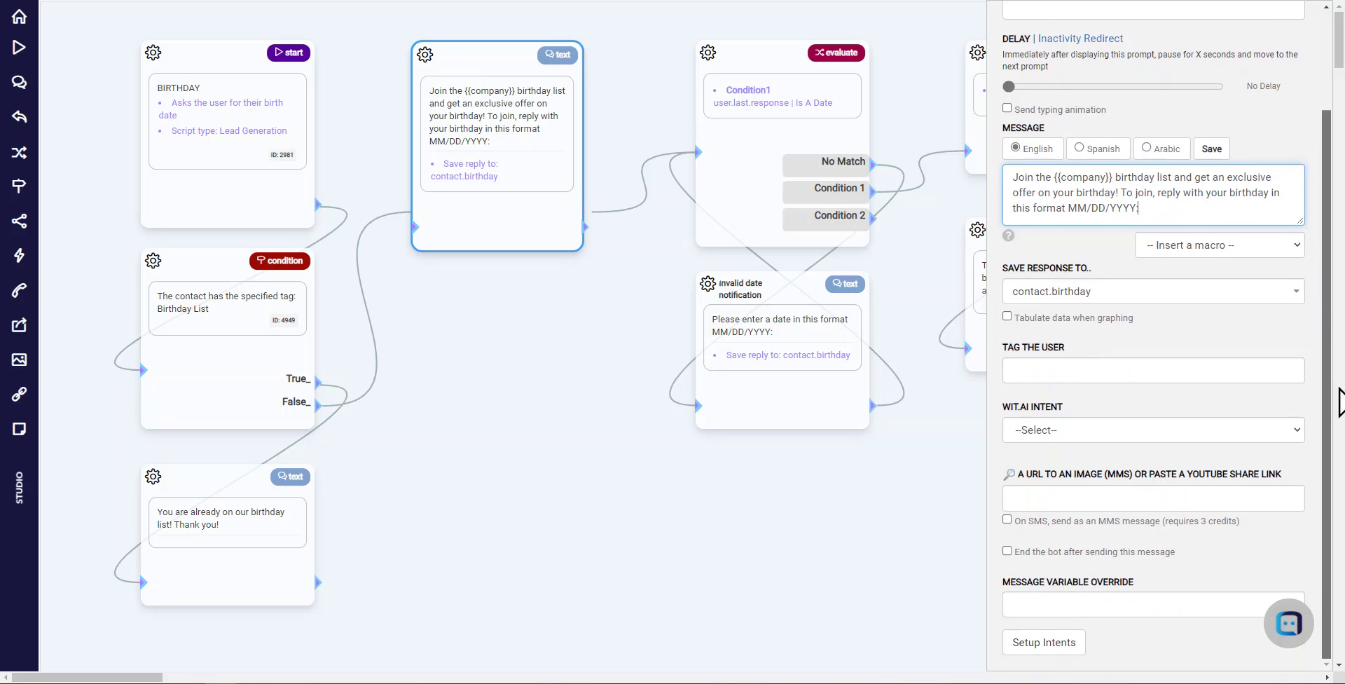
pyautogui.scroll(3, 1340, 389)
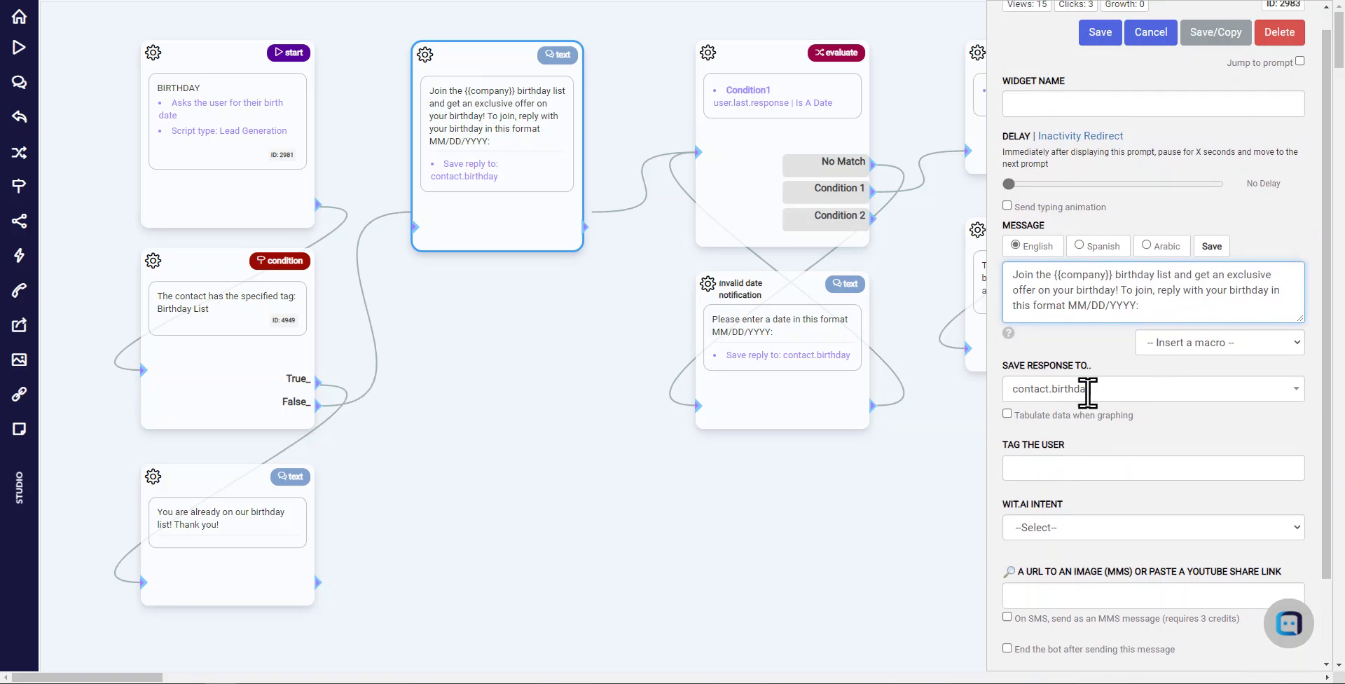
# Check the variable the invitation block saves its response to, and close the settings without saving.
pyautogui.click(1088, 392)
pyautogui.click(1119, 384)
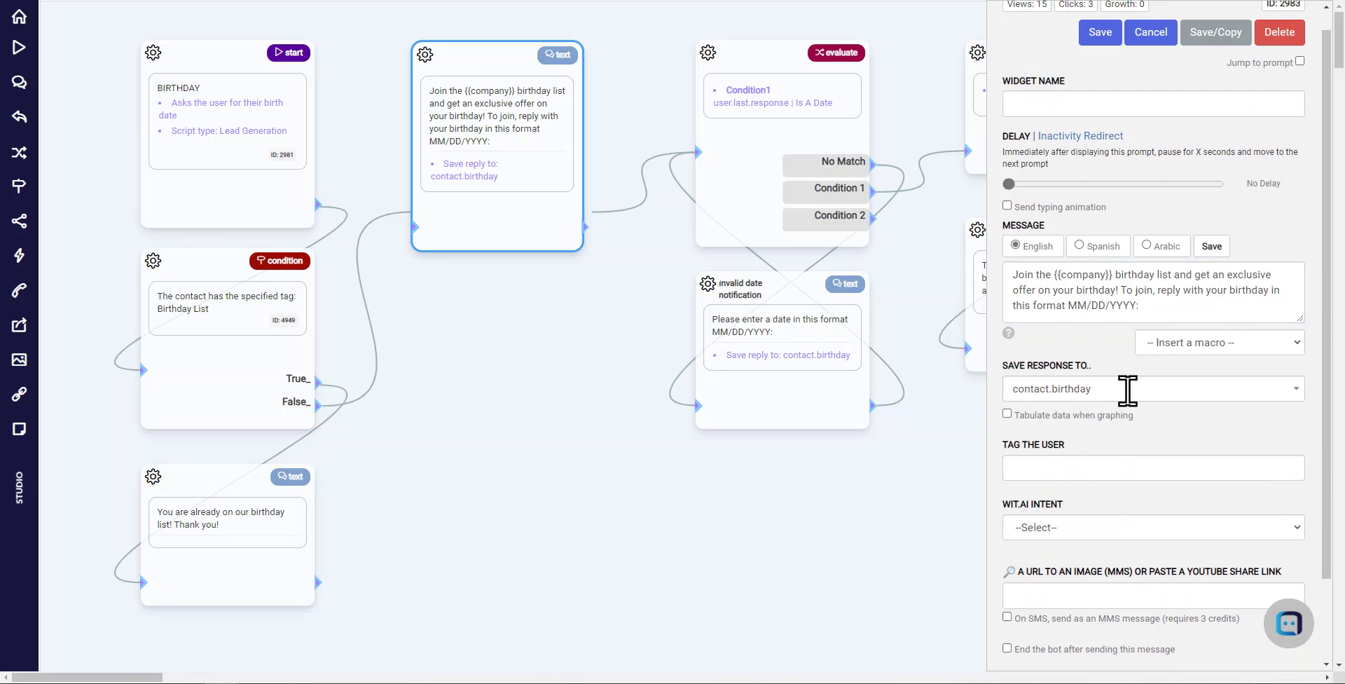
pyautogui.click(1127, 390)
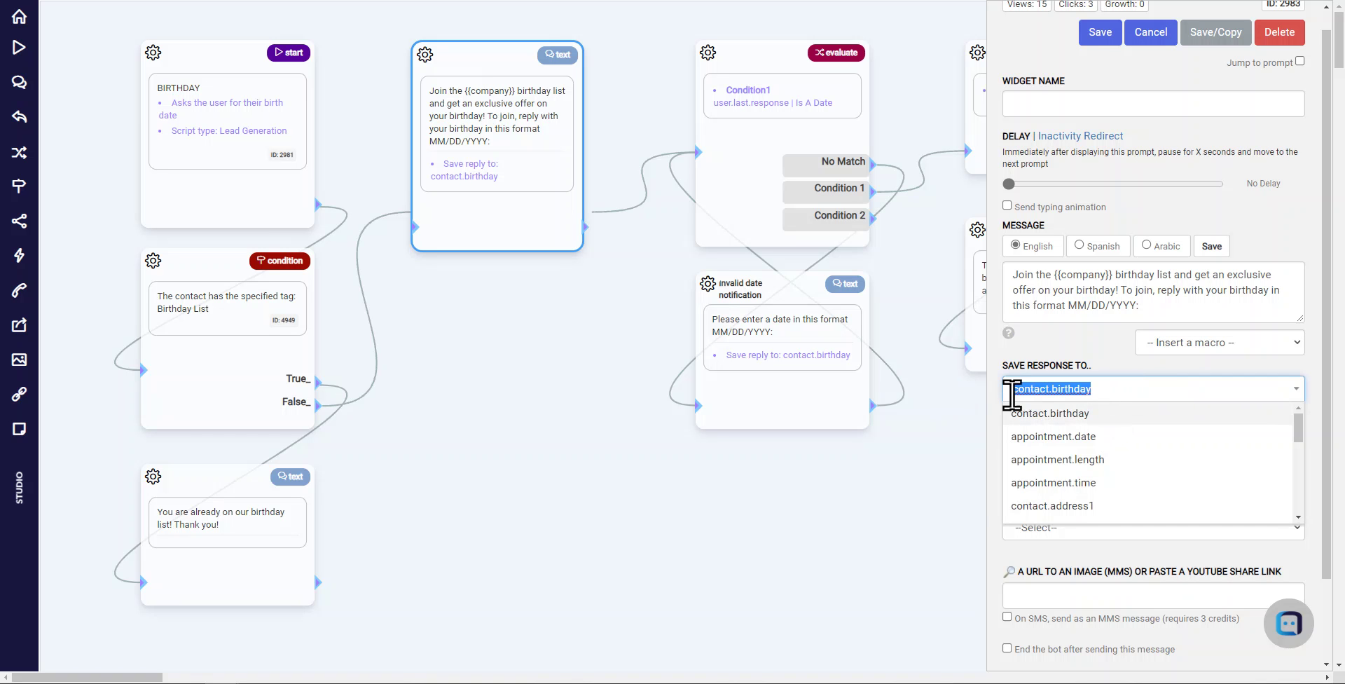
pyautogui.click(1108, 375)
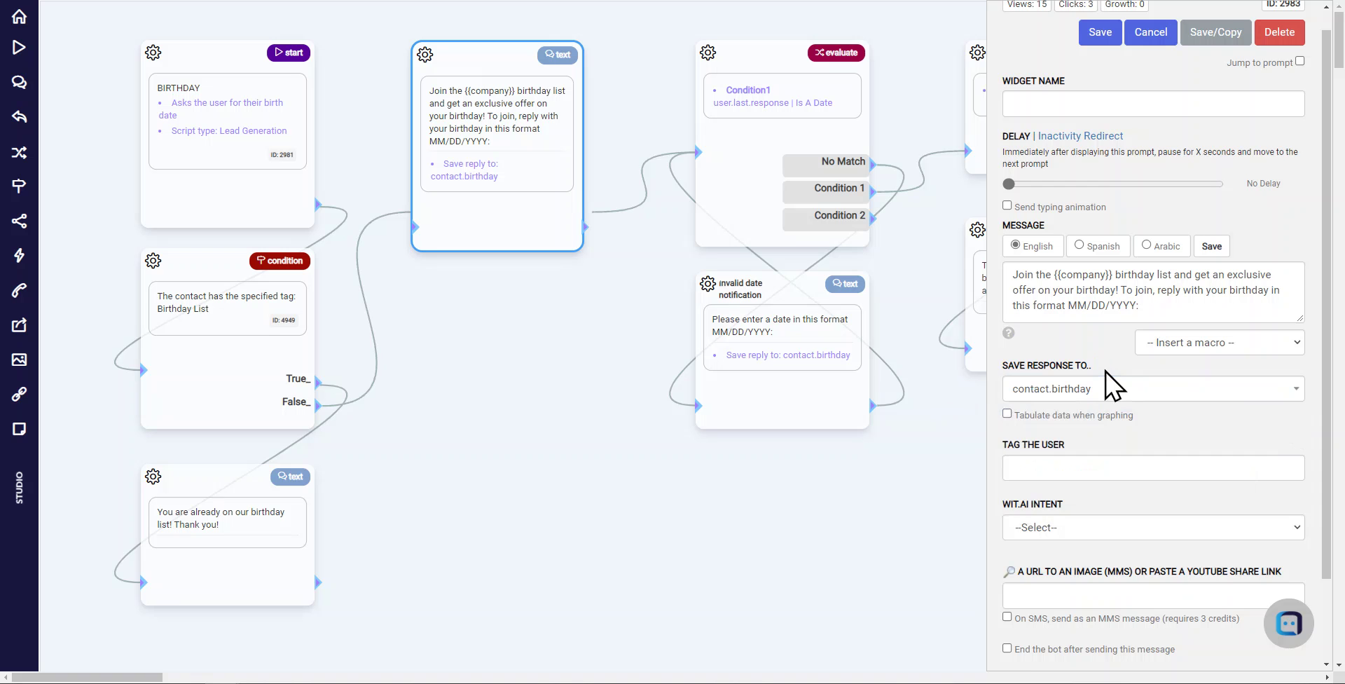
pyautogui.click(1151, 33)
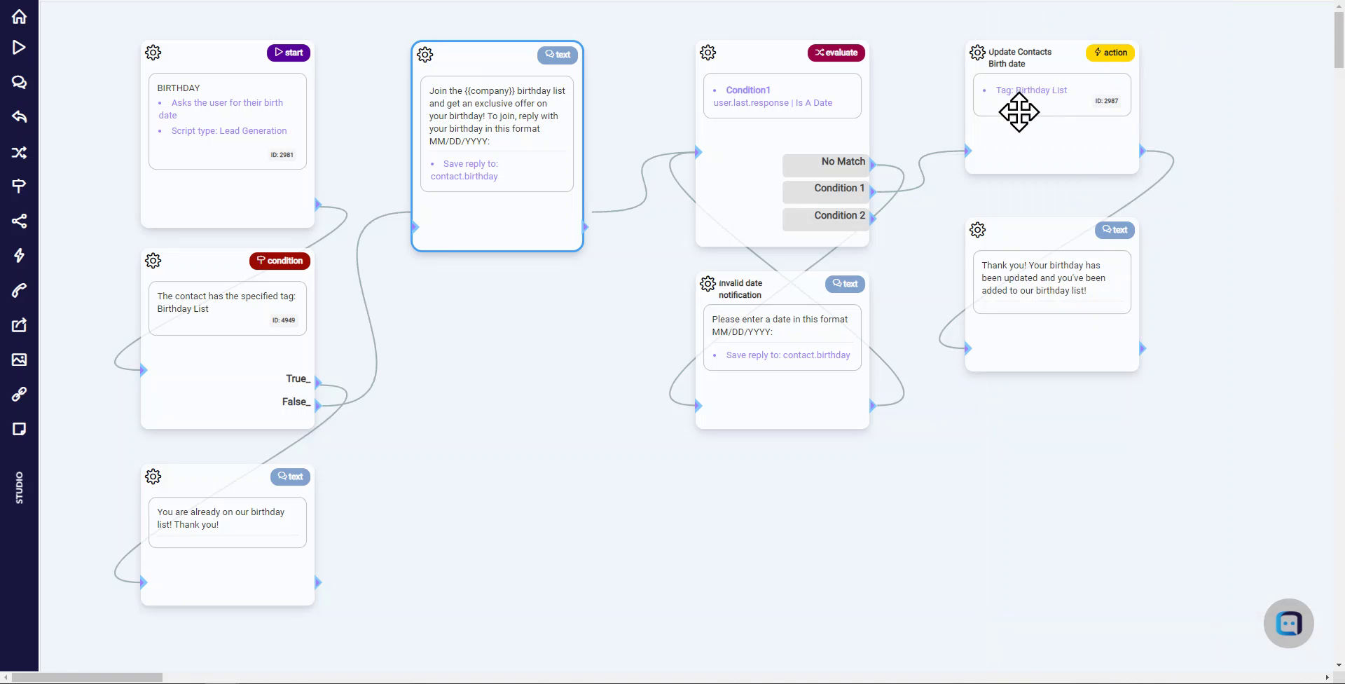
# Nudge the invitation block up, the evaluate block left, and the invalid date notification block left and down.
pyautogui.moveTo(511, 120); pyautogui.dragTo(510, 113)
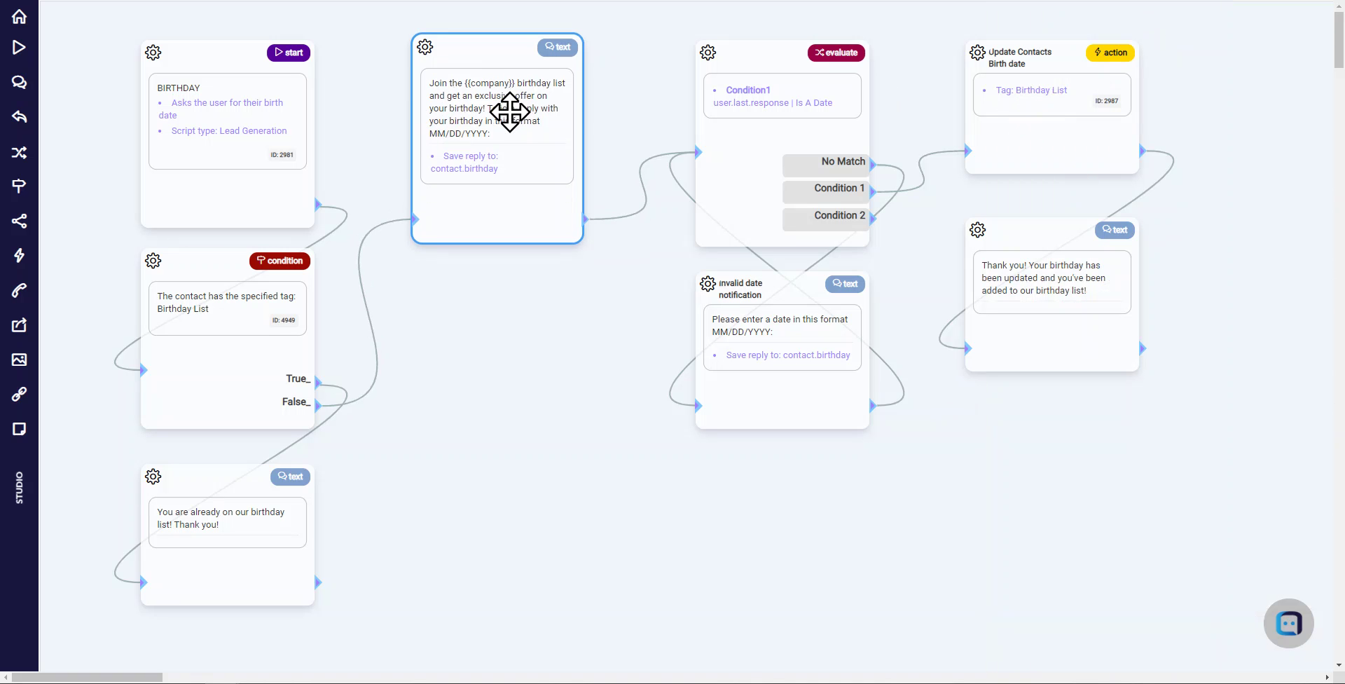
pyautogui.moveTo(753, 112); pyautogui.dragTo(738, 109)
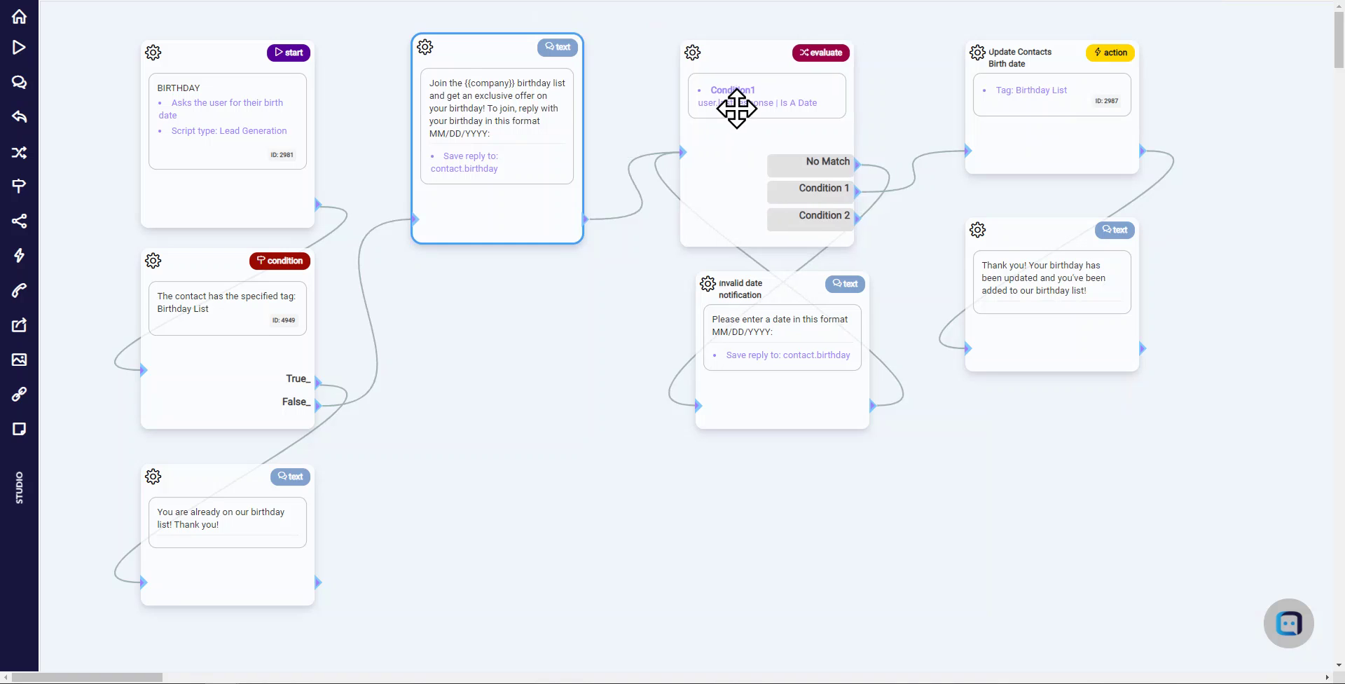
pyautogui.moveTo(781, 328); pyautogui.dragTo(766, 328)
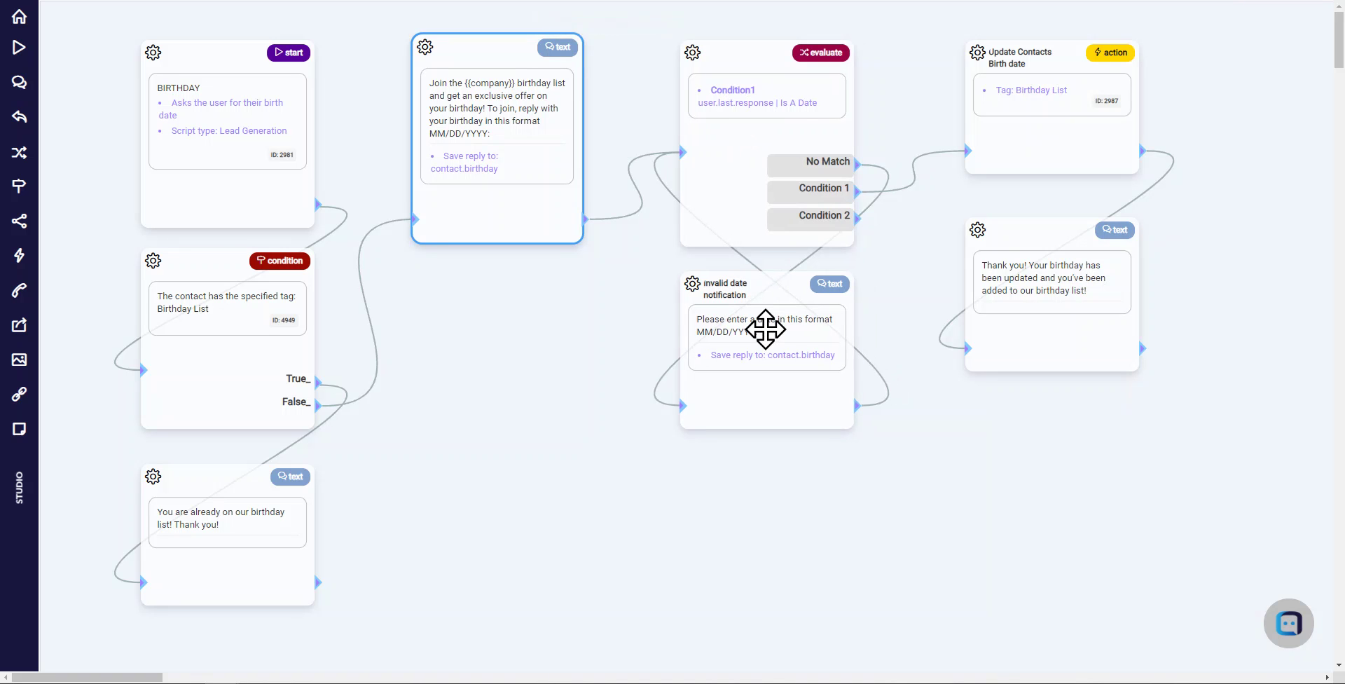
pyautogui.moveTo(766, 328); pyautogui.dragTo(766, 344)
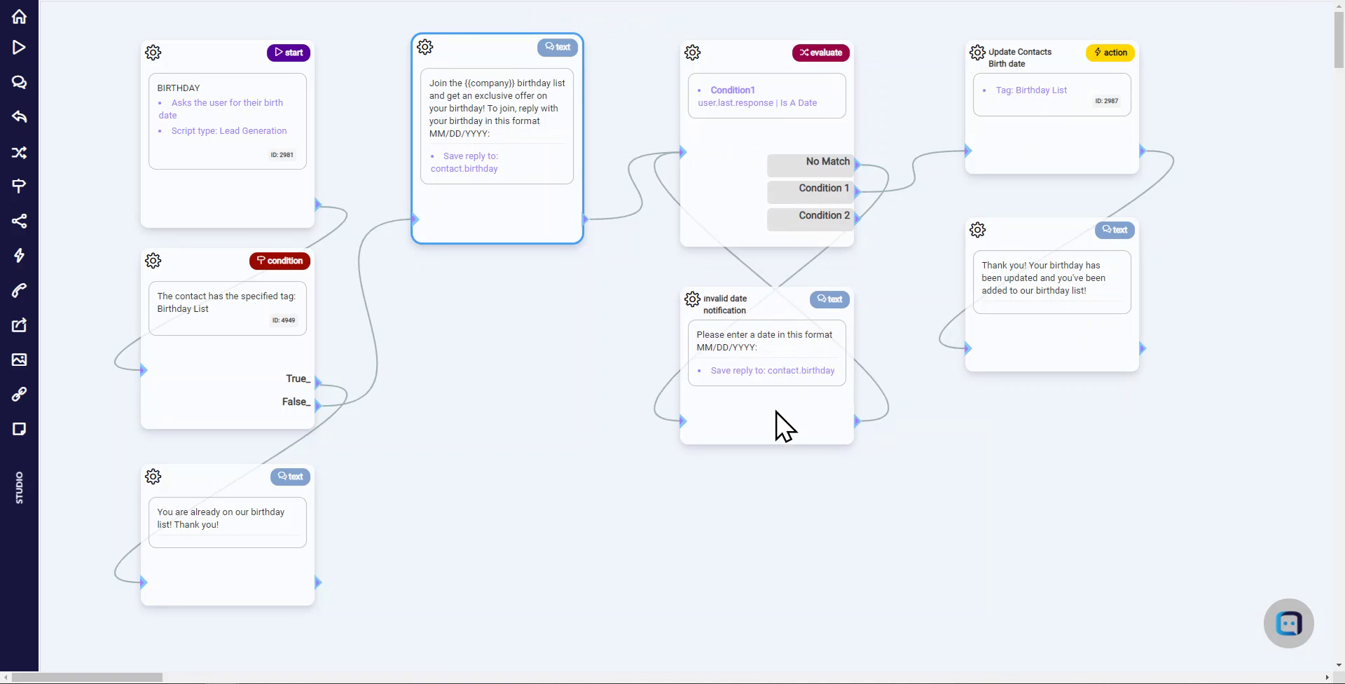
# Review the invalid date notification block's message and response settings, closing them without saving.
pyautogui.click(740, 345)
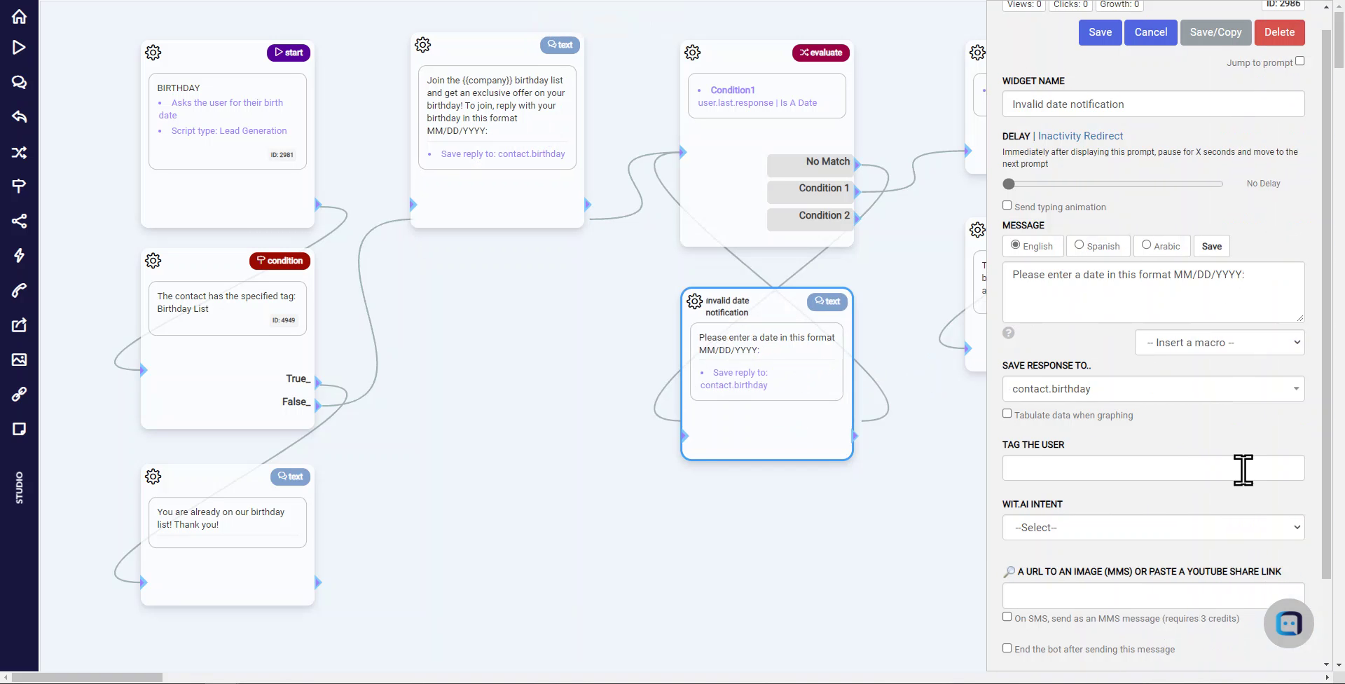
pyautogui.moveTo(1334, 325); pyautogui.dragTo(1336, 340)
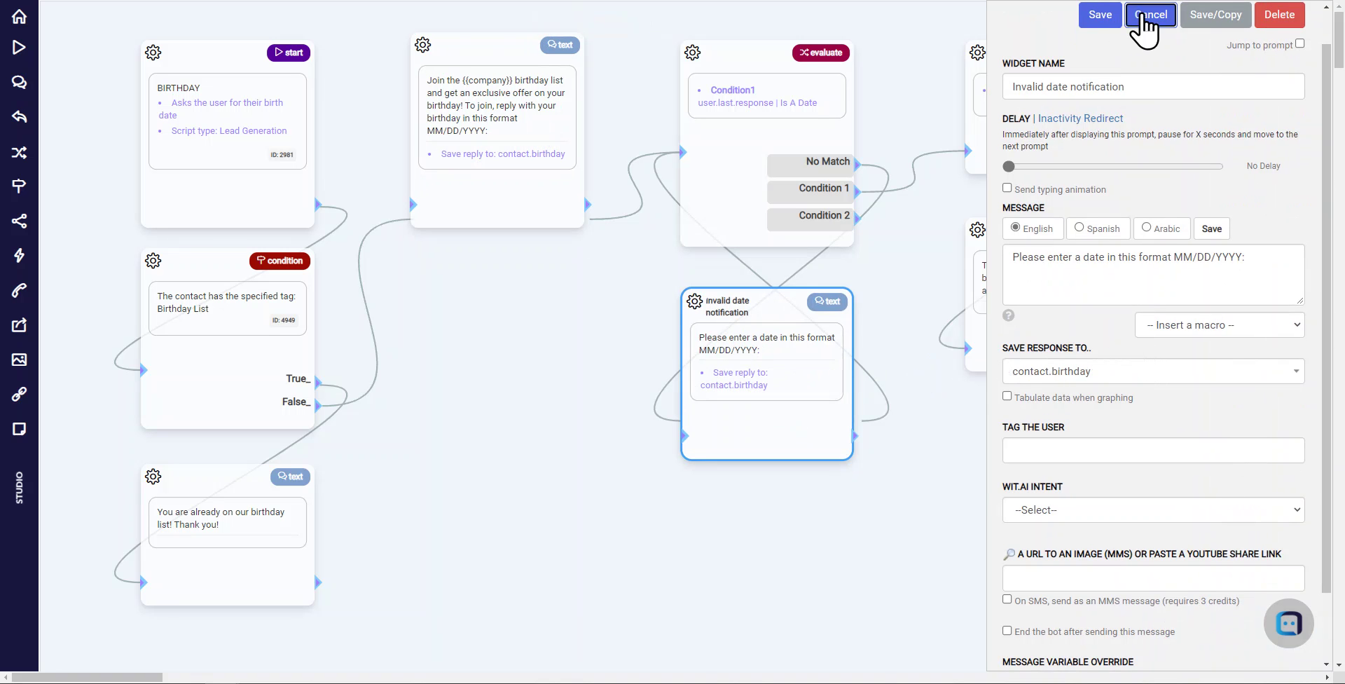
pyautogui.click(1144, 21)
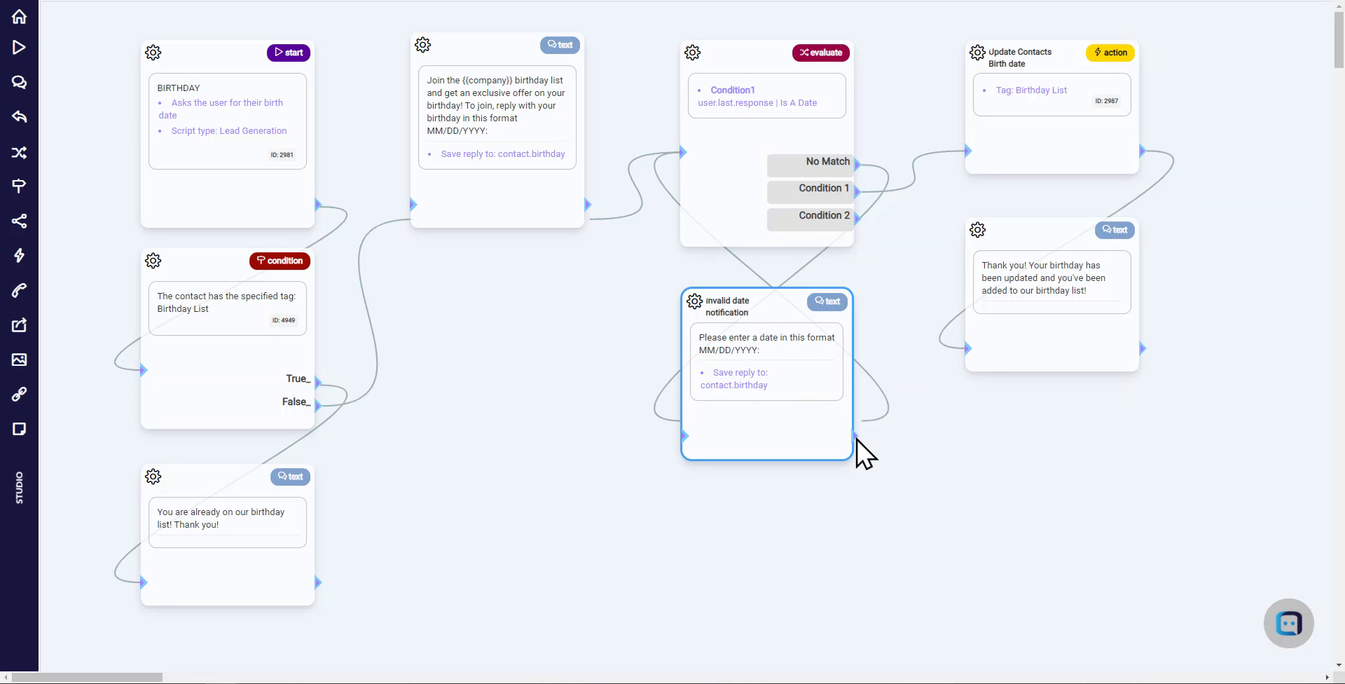
# Widen the gap between the evaluate and invalid date notification blocks by moving the notification down and the evaluate block up.
pyautogui.moveTo(809, 335); pyautogui.dragTo(806, 350)
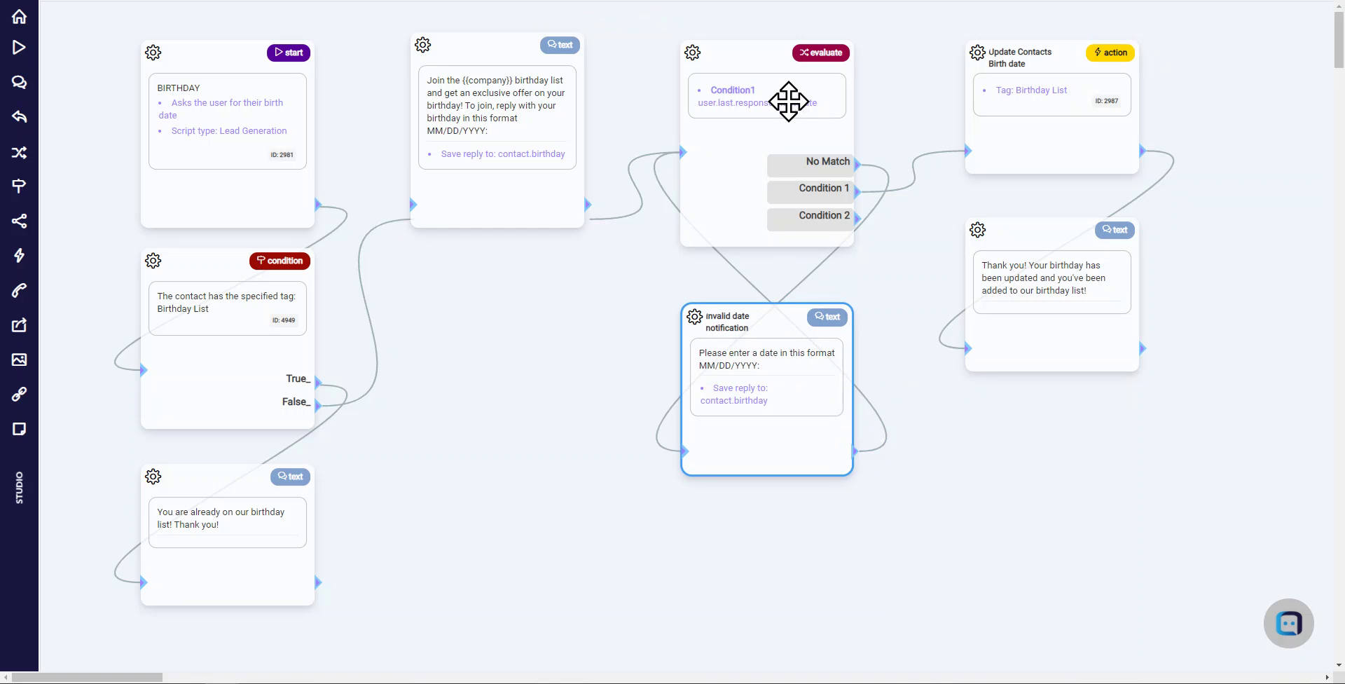
pyautogui.moveTo(789, 102); pyautogui.dragTo(786, 93)
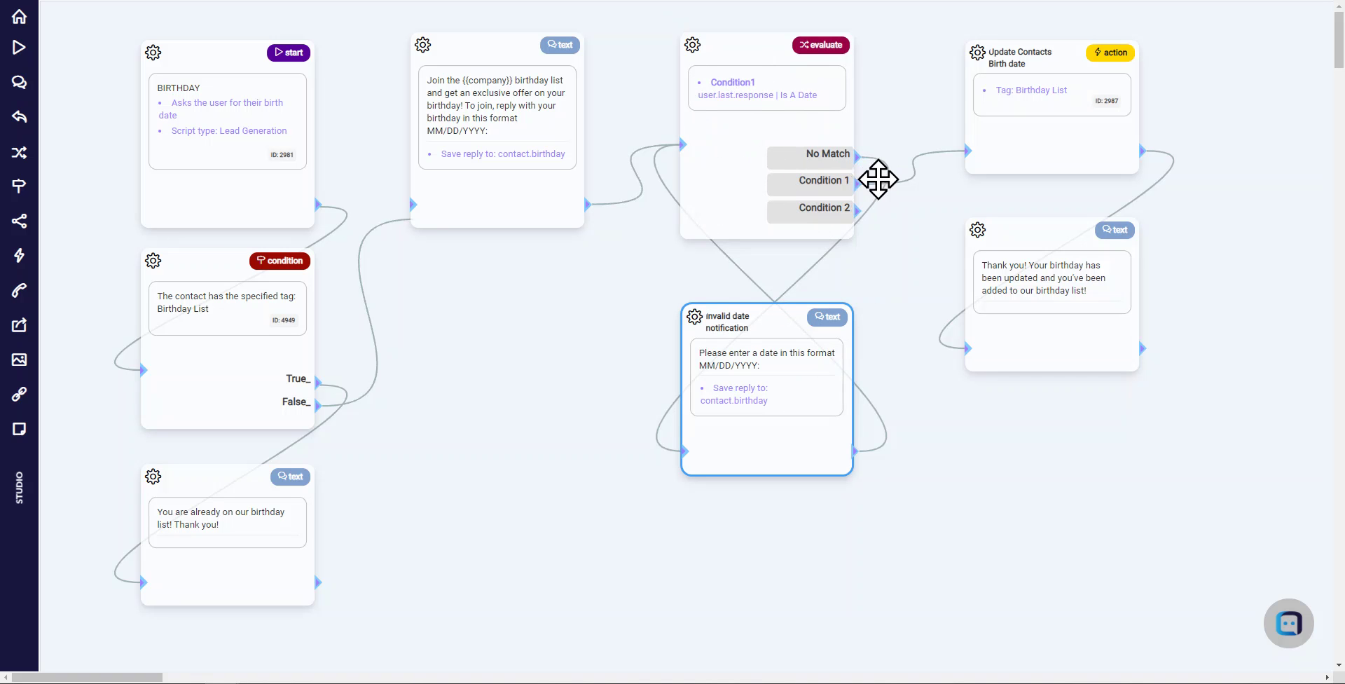
# Review the evaluate block's test item and condition, closing its settings without saving.
pyautogui.click(787, 105)
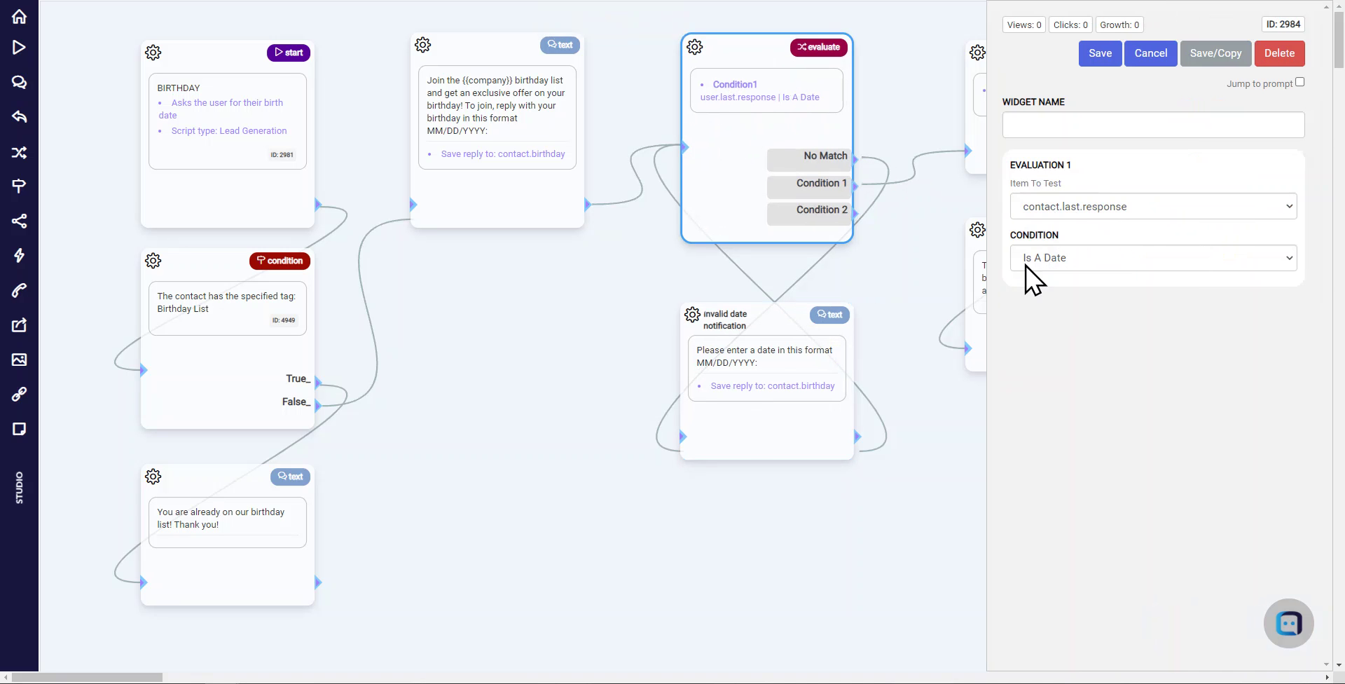
pyautogui.click(1151, 56)
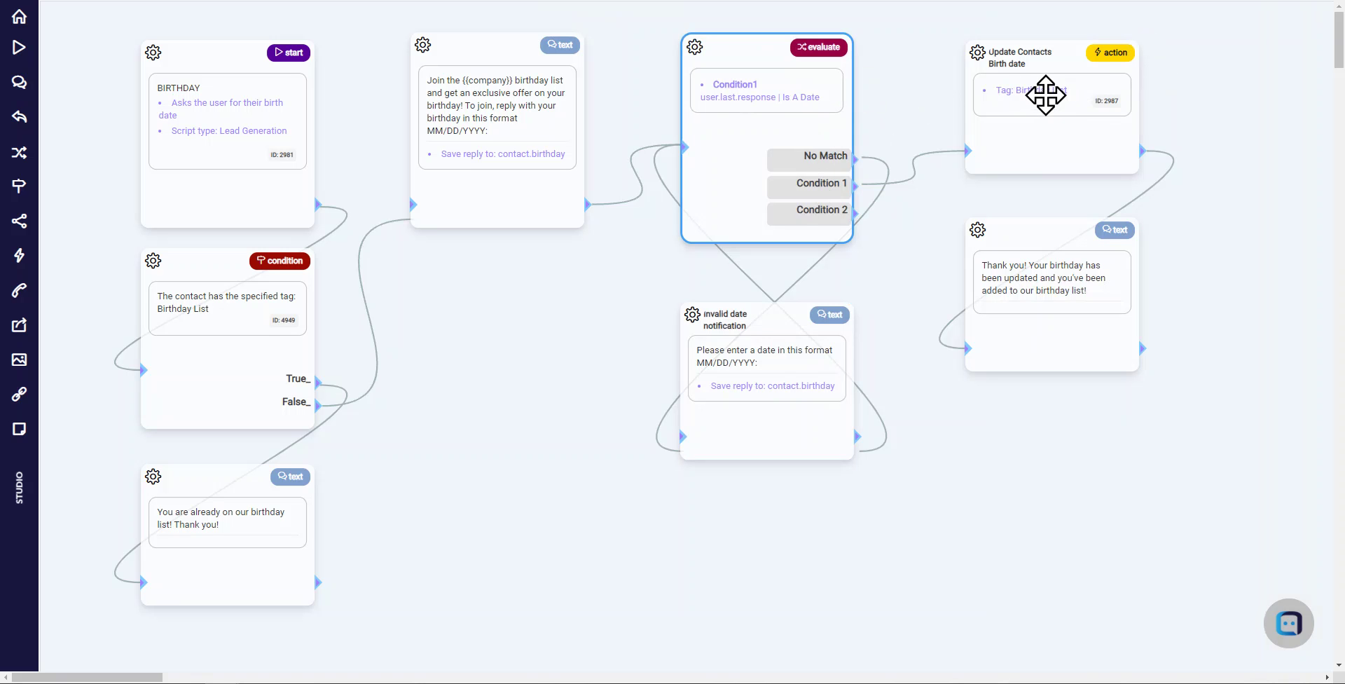
# Nudge the Update Contacts Birth date block up and left, and check the tag it applies without saving its settings.
pyautogui.moveTo(1043, 96); pyautogui.dragTo(1035, 89)
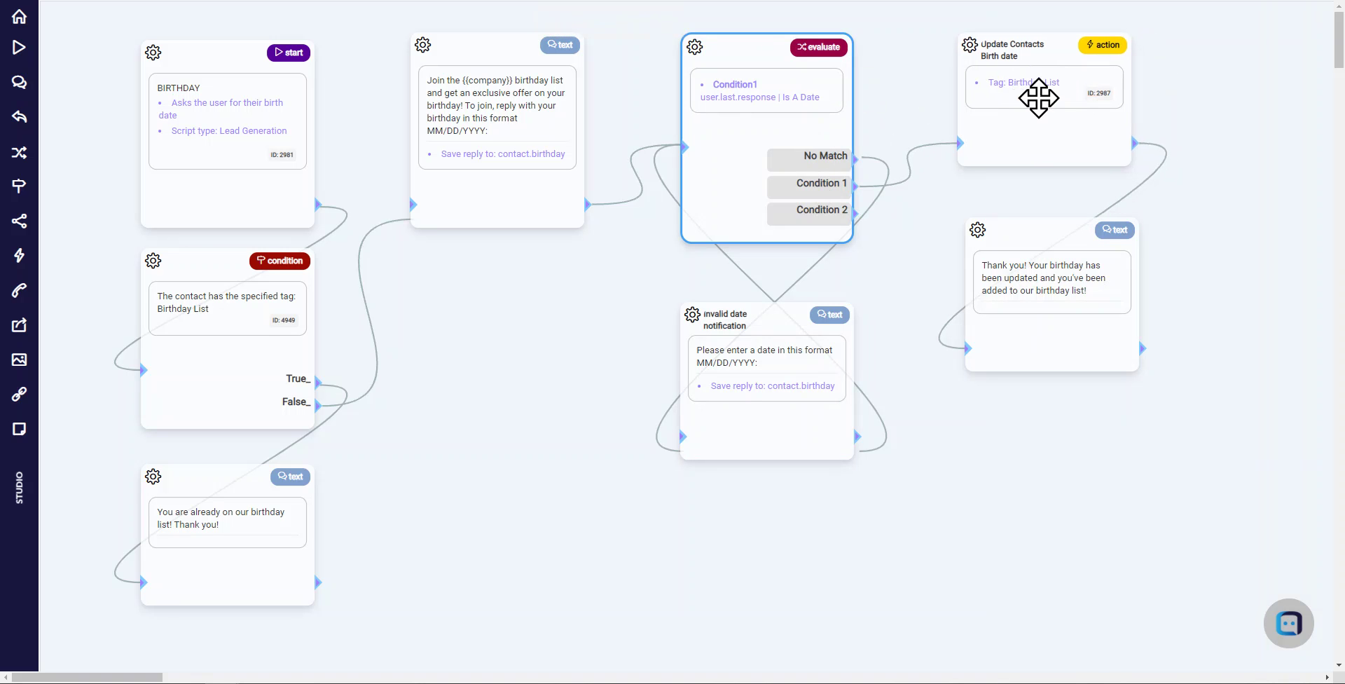
pyautogui.click(1034, 89)
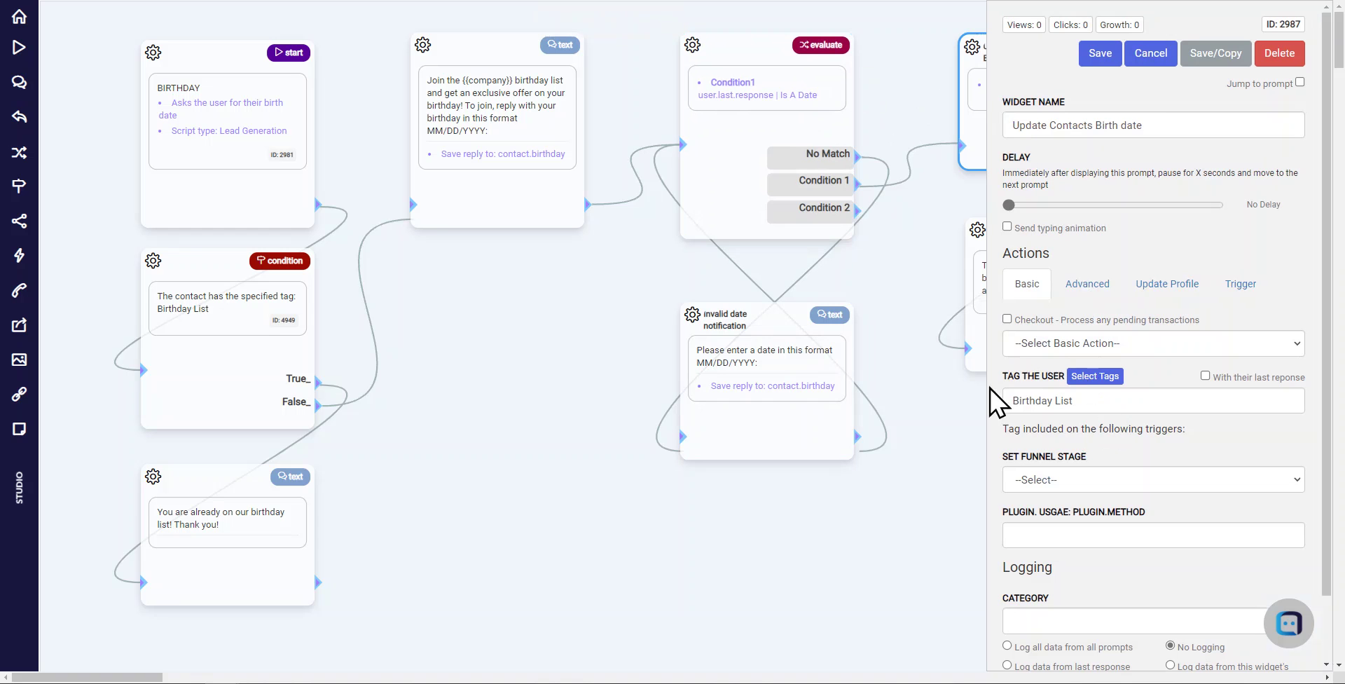
pyautogui.moveTo(1074, 410); pyautogui.dragTo(1014, 400)
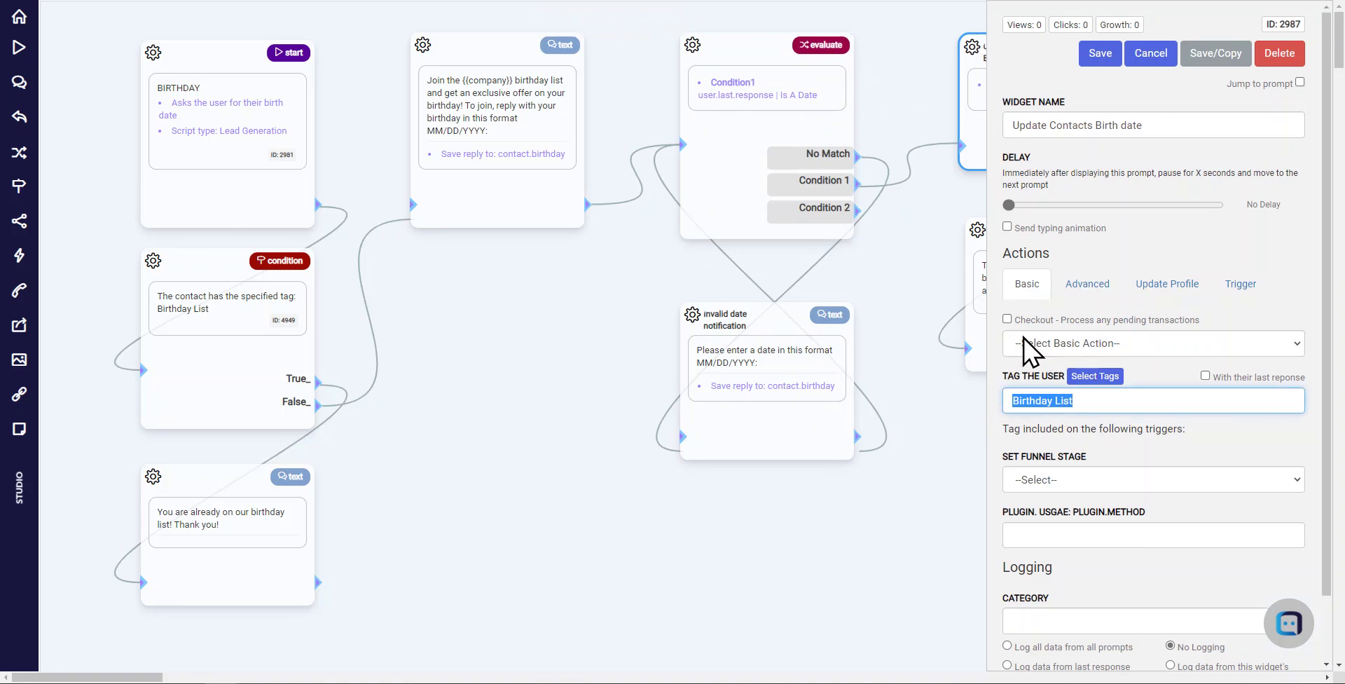
pyautogui.click(1150, 56)
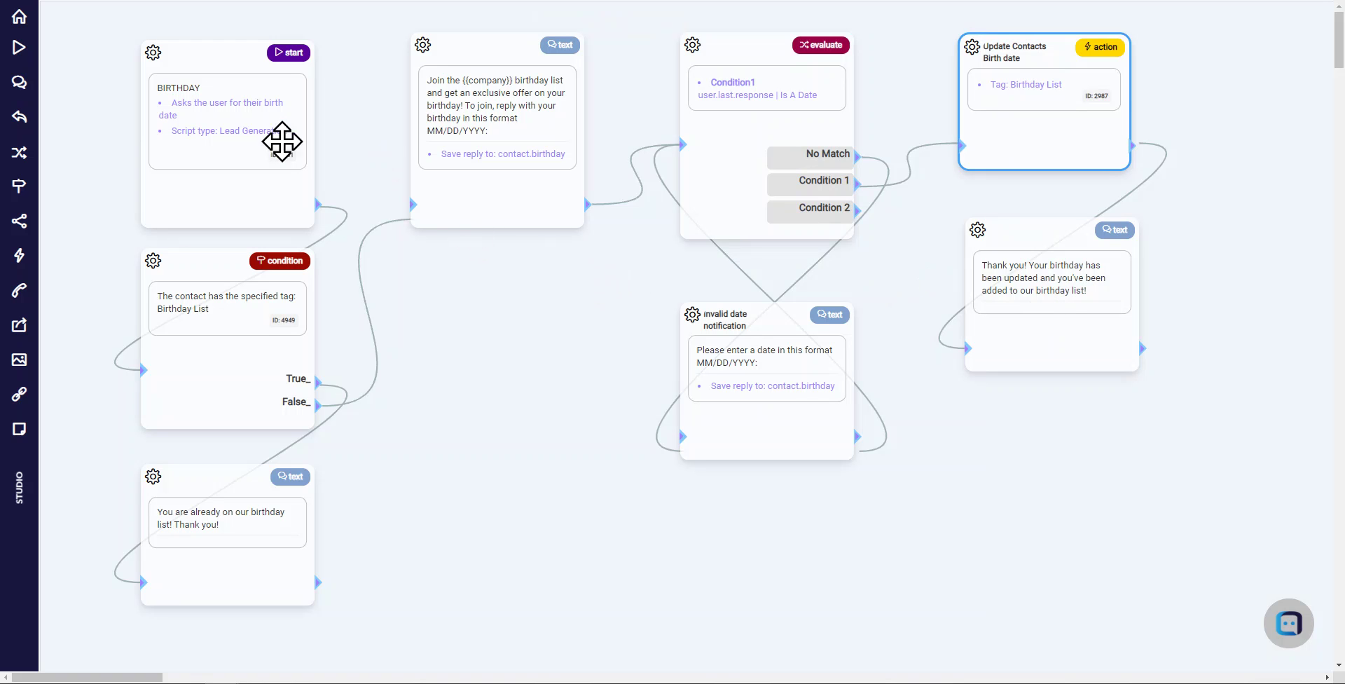
pyautogui.click(95, 117)
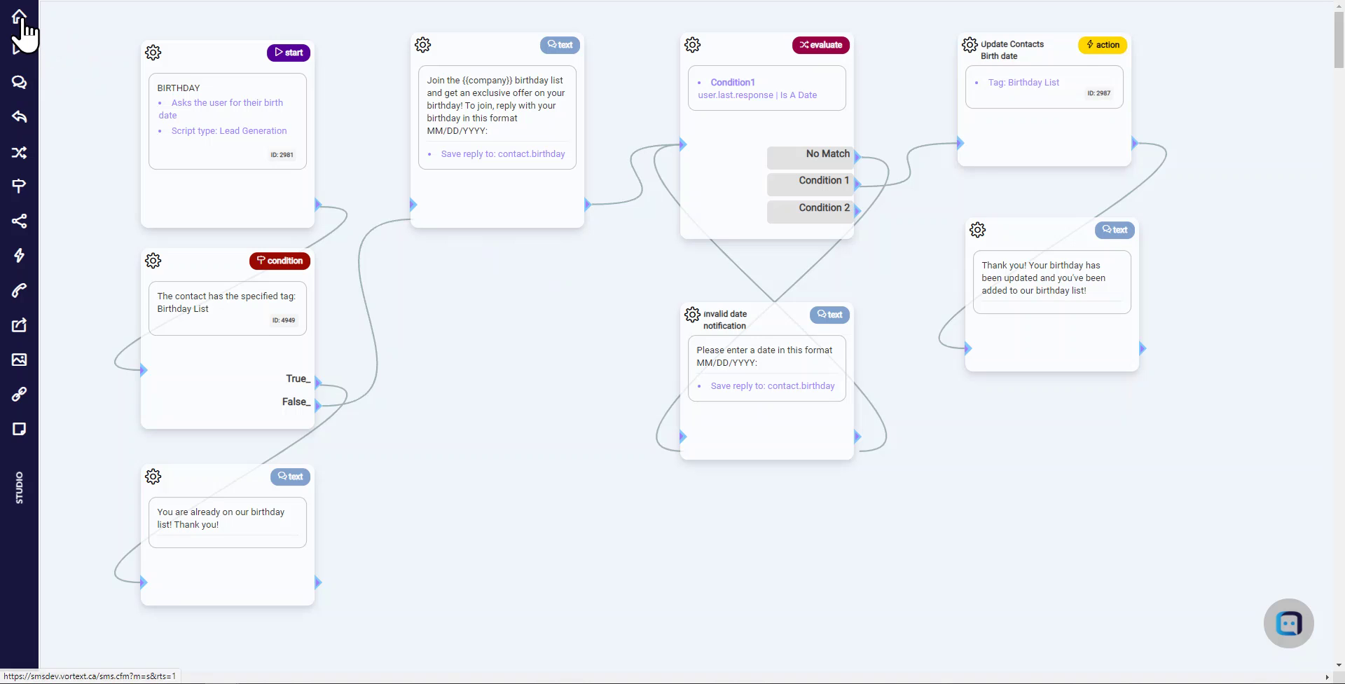
# Create a new bot from the My Chatbots list and nudge its start block slightly up and left.
pyautogui.click(21, 20)
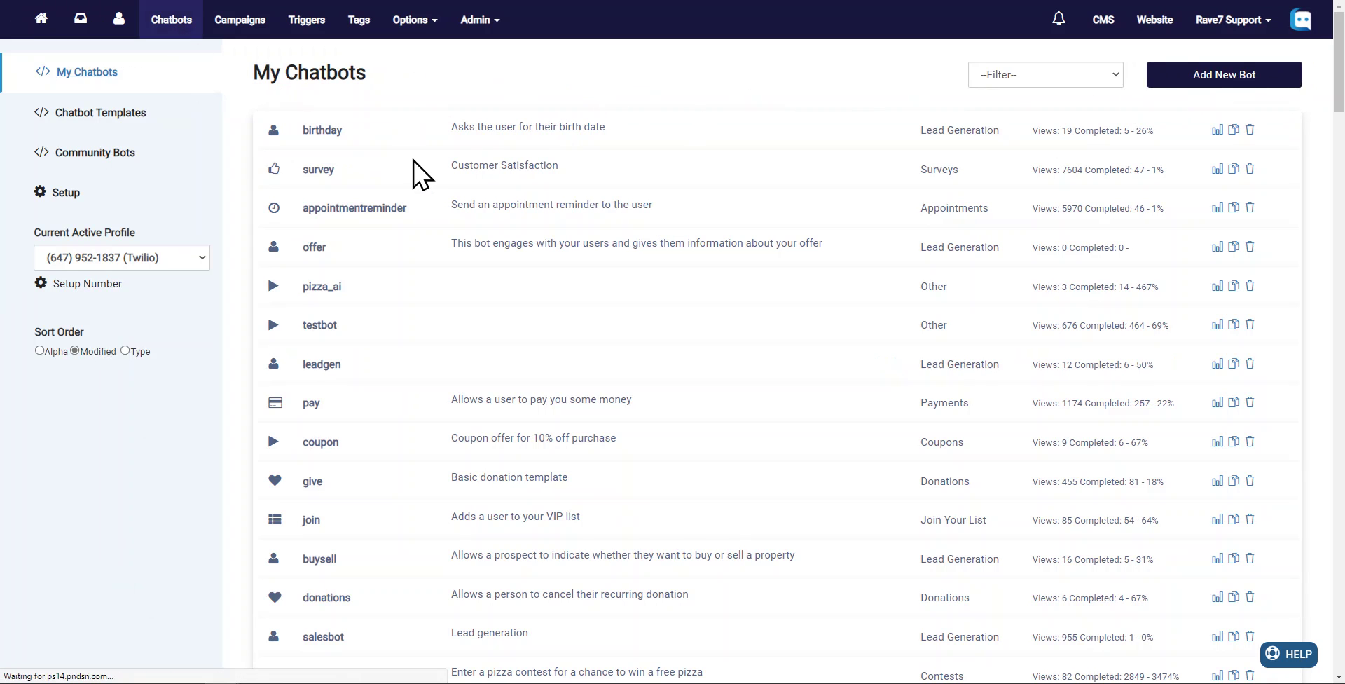
pyautogui.click(1223, 79)
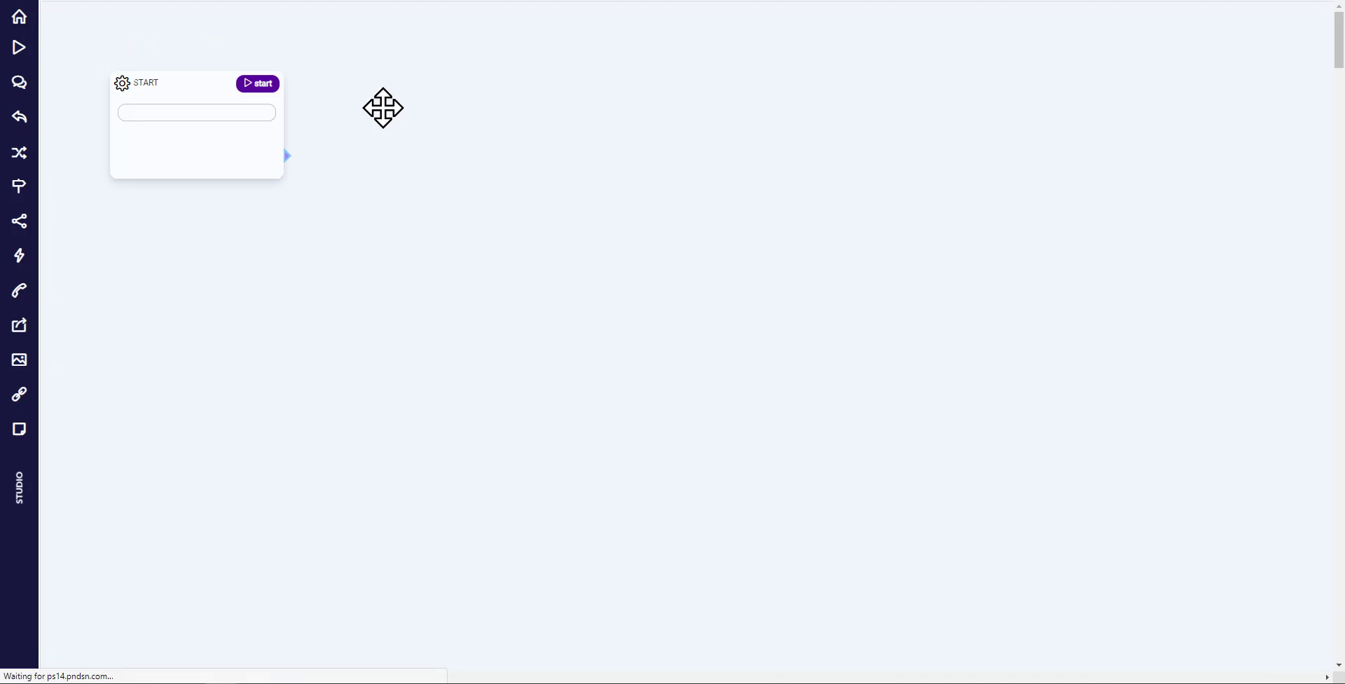
pyautogui.moveTo(174, 119); pyautogui.dragTo(169, 111)
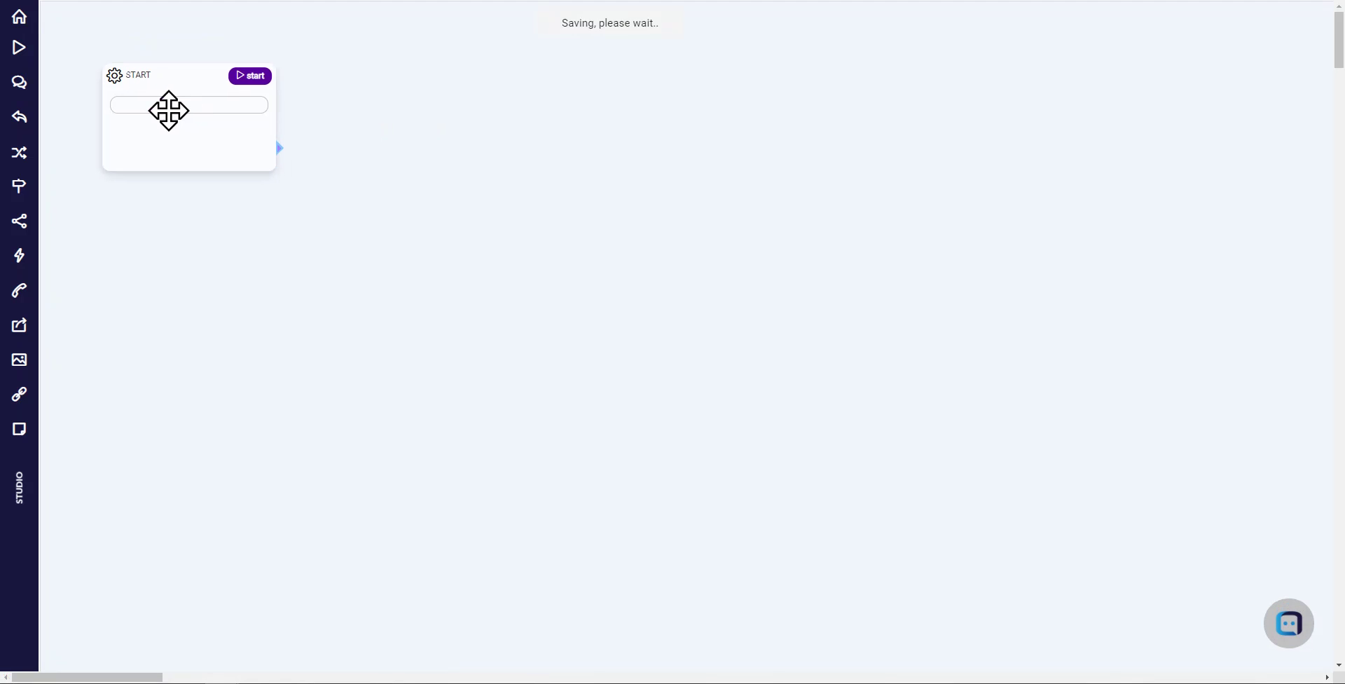
pyautogui.moveTo(182, 105)
pyautogui.mouseDown()
pyautogui.moveTo(182, 122)
pyautogui.moveTo(180, 108)
pyautogui.mouseUp()
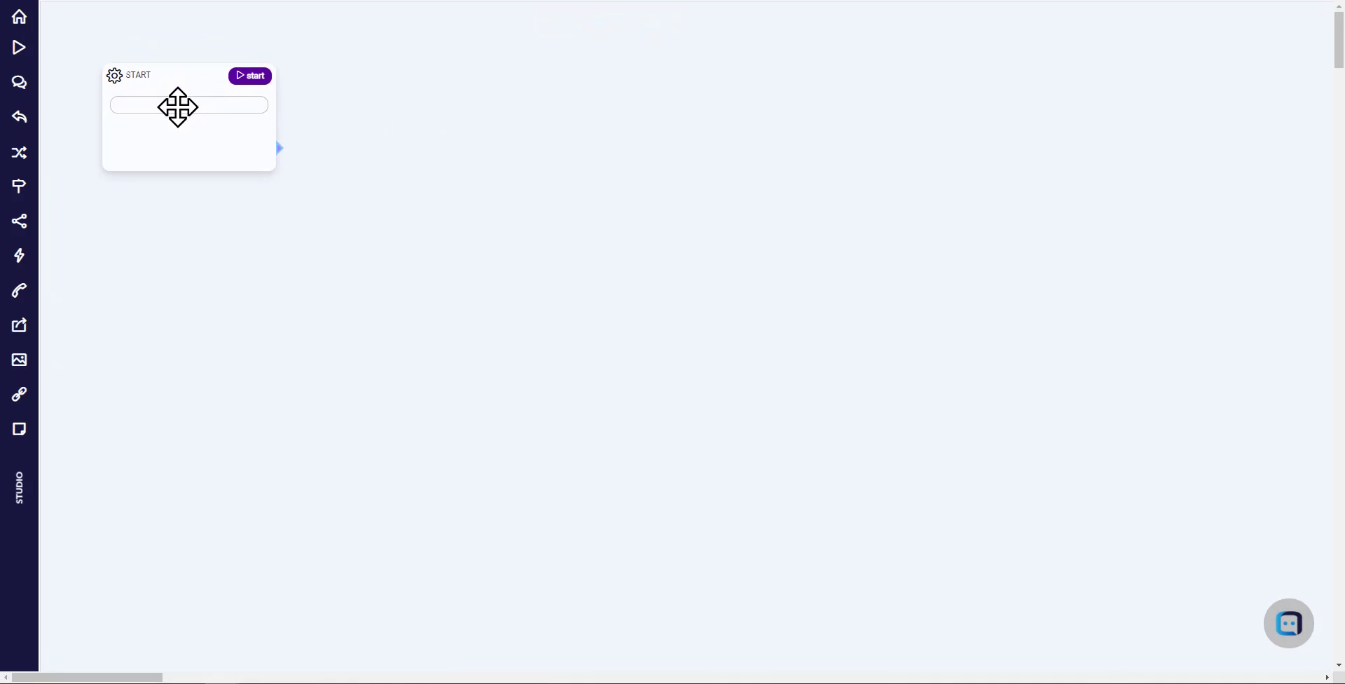
# Set the start block's keyword to BD, save it, and shift the block slightly right.
pyautogui.click(178, 108)
pyautogui.moveTo(1135, 180); pyautogui.dragTo(958, 183)
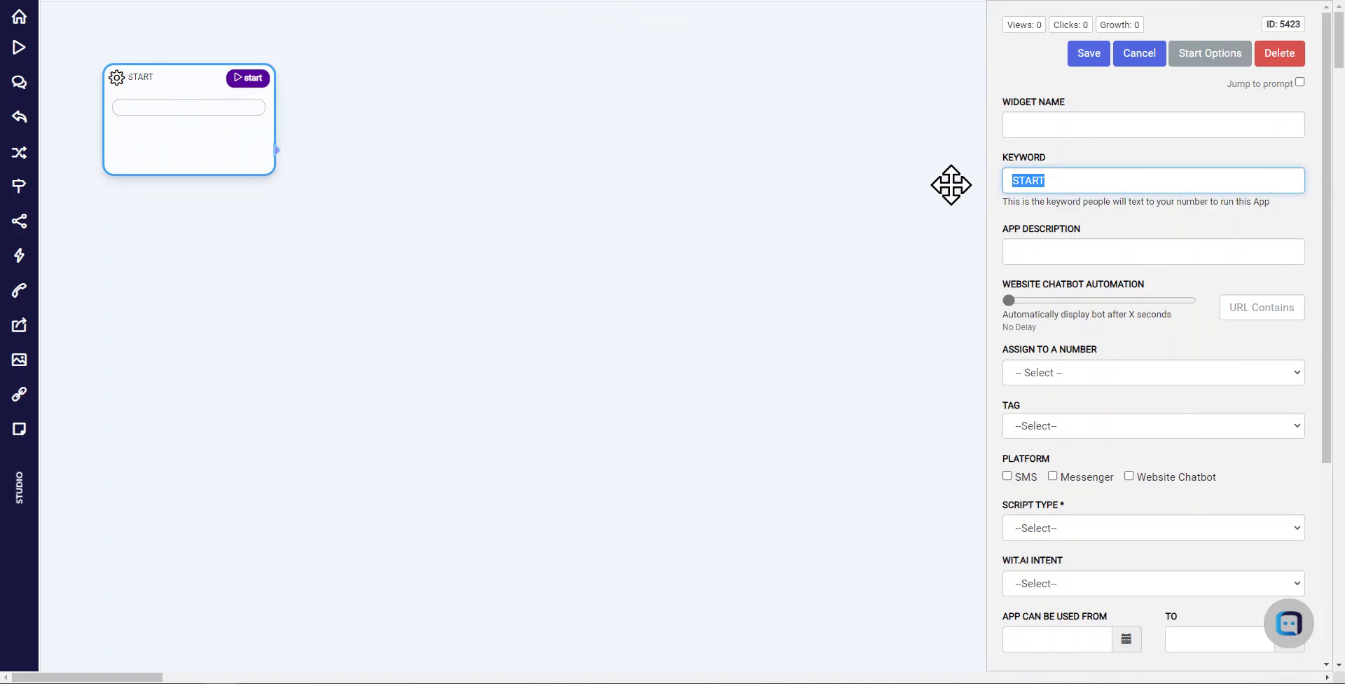
pyautogui.write('BD')
pyautogui.click(1093, 55)
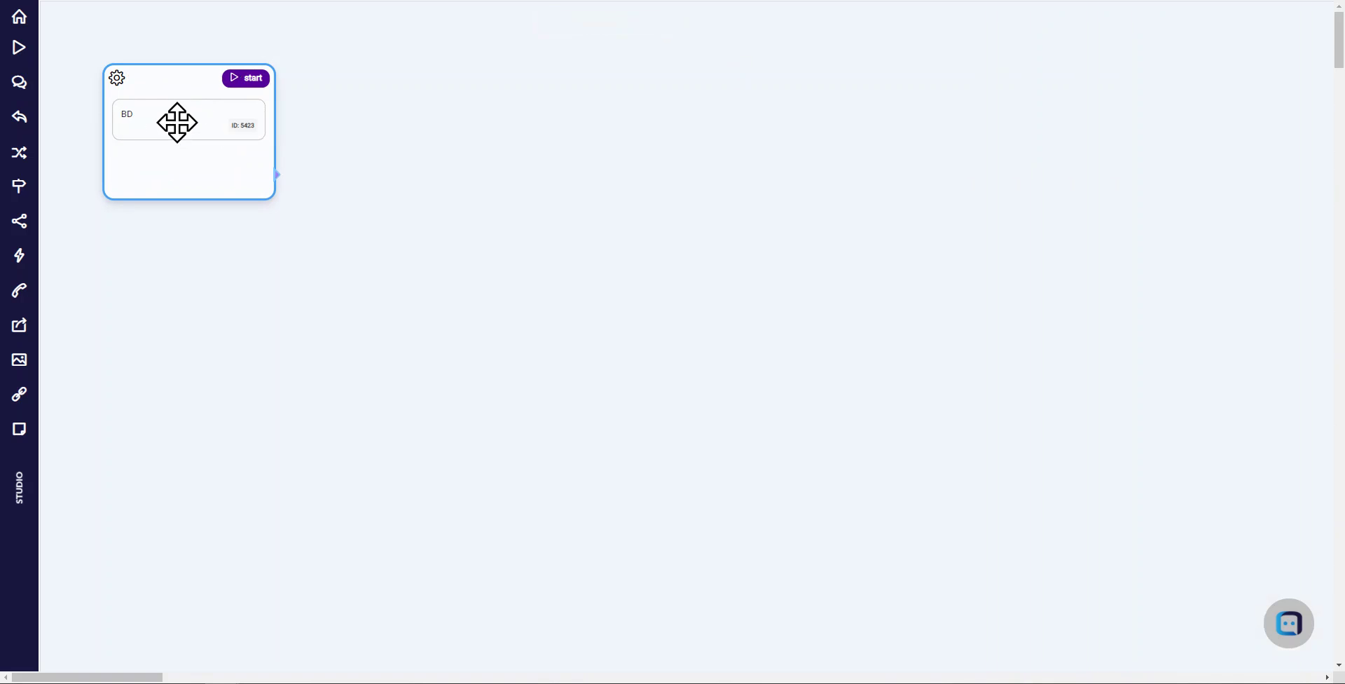
pyautogui.moveTo(174, 120); pyautogui.dragTo(183, 118)
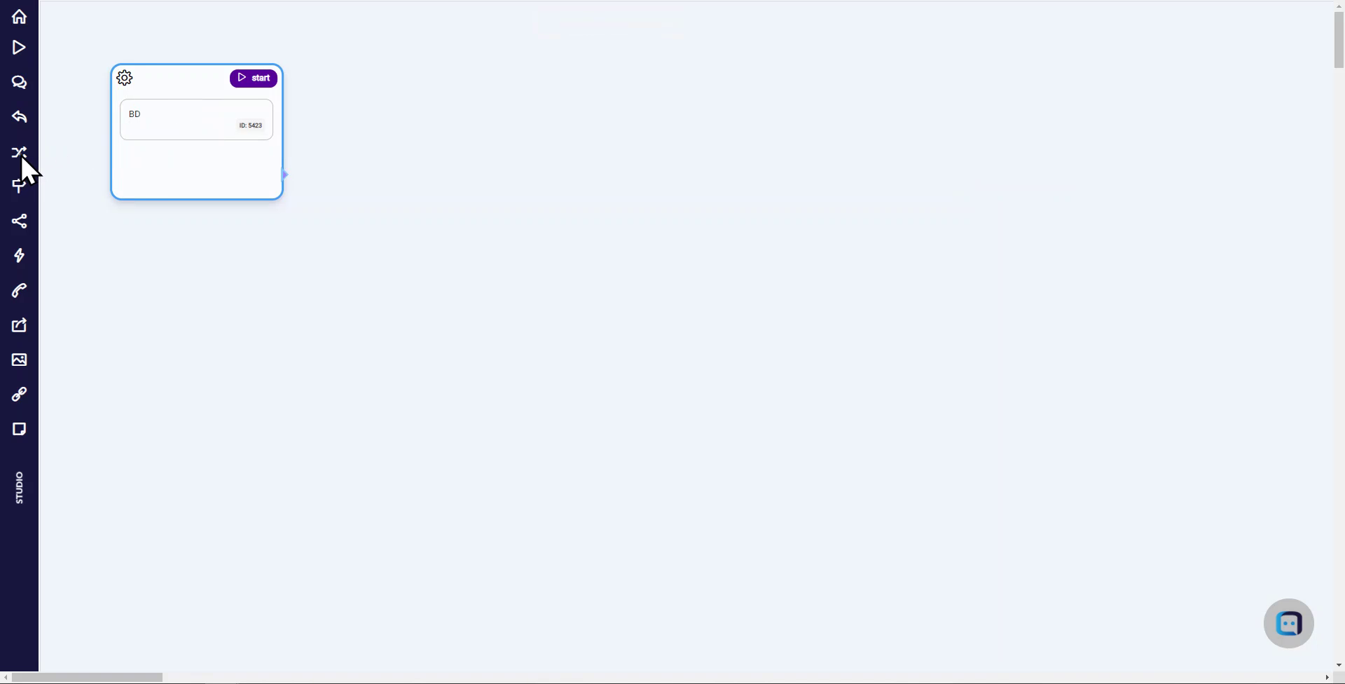
# Add an evaluate block below the start block, connect the start block's output to it, and tighten the gap between them.
pyautogui.moveTo(21, 154); pyautogui.dragTo(120, 265)
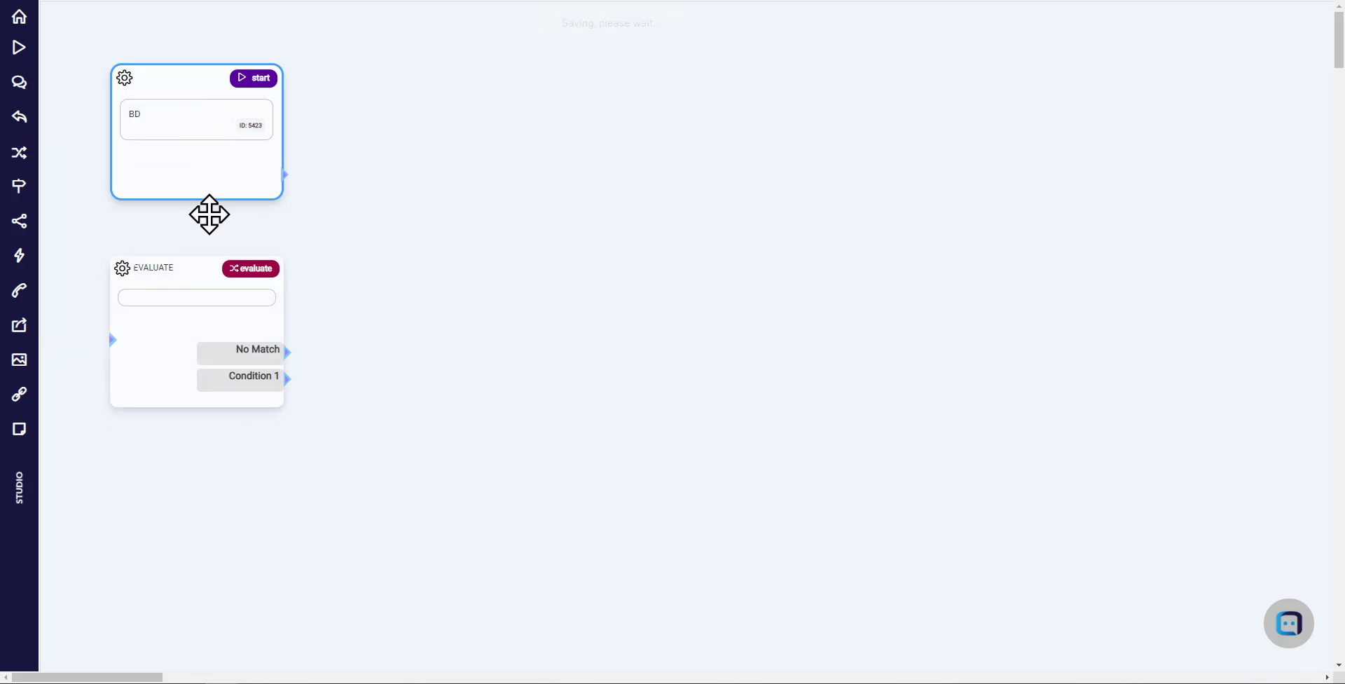
pyautogui.moveTo(279, 175); pyautogui.dragTo(125, 340)
pyautogui.moveTo(186, 303); pyautogui.dragTo(190, 275)
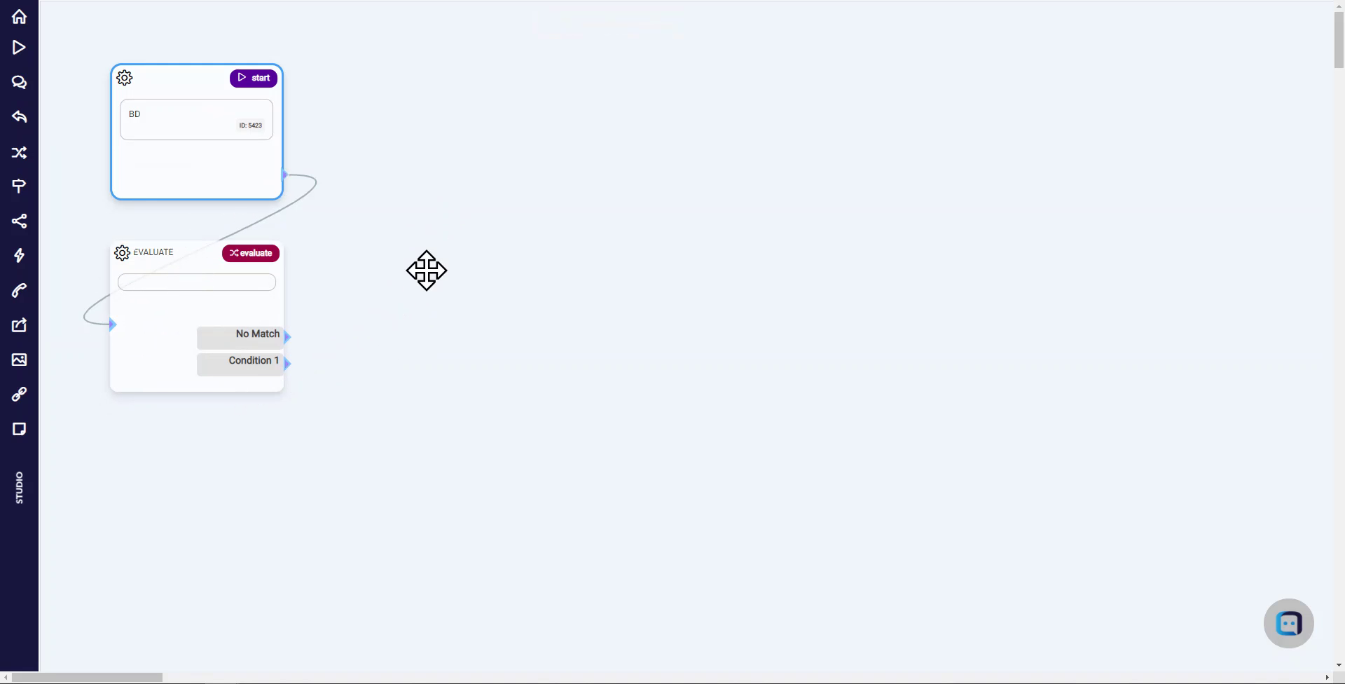
pyautogui.click(419, 227)
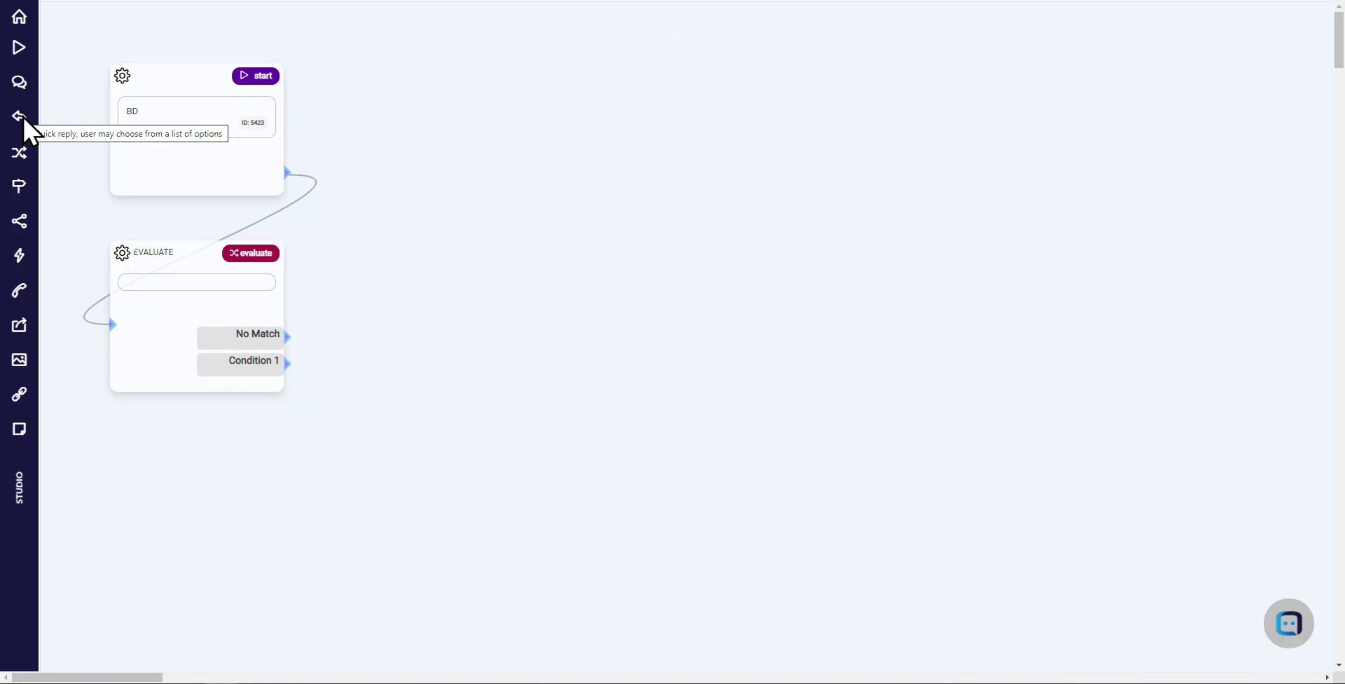
# Add a quick reply block to the right of the evaluate block and connect Condition 1 to it.
pyautogui.moveTo(22, 115); pyautogui.dragTo(400, 261)
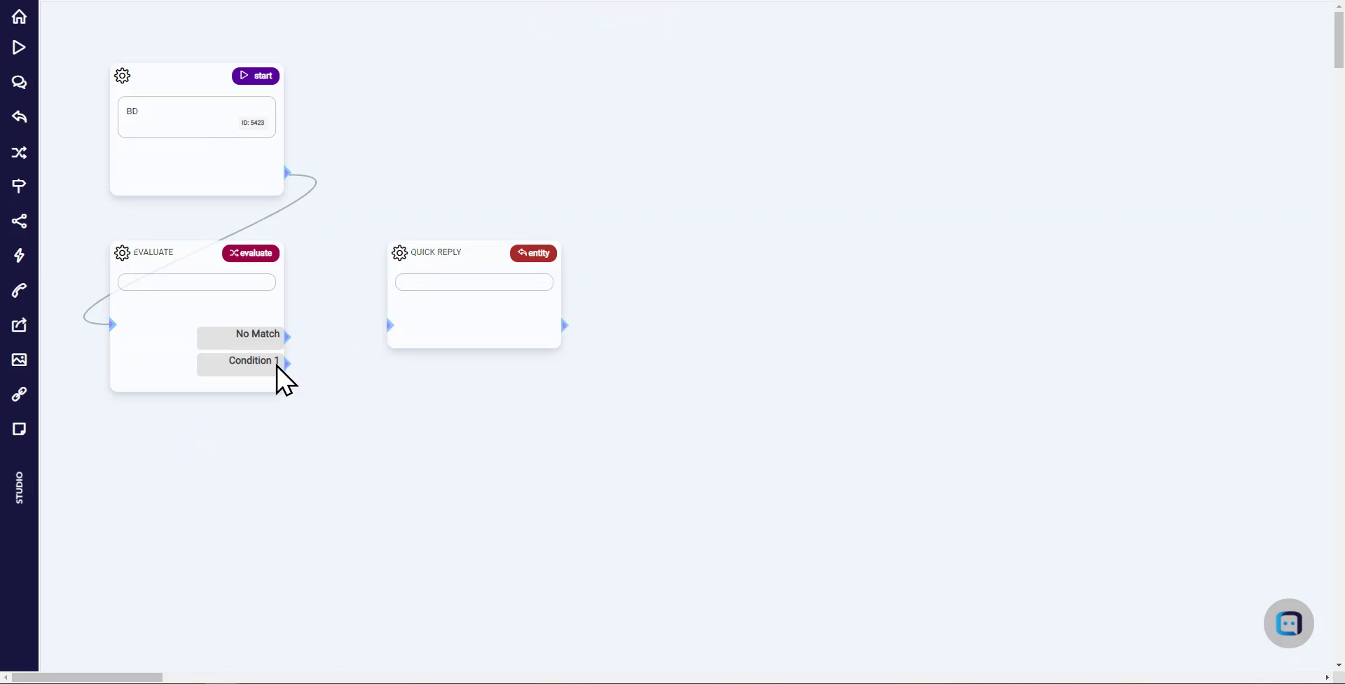
pyautogui.moveTo(278, 365); pyautogui.dragTo(403, 326)
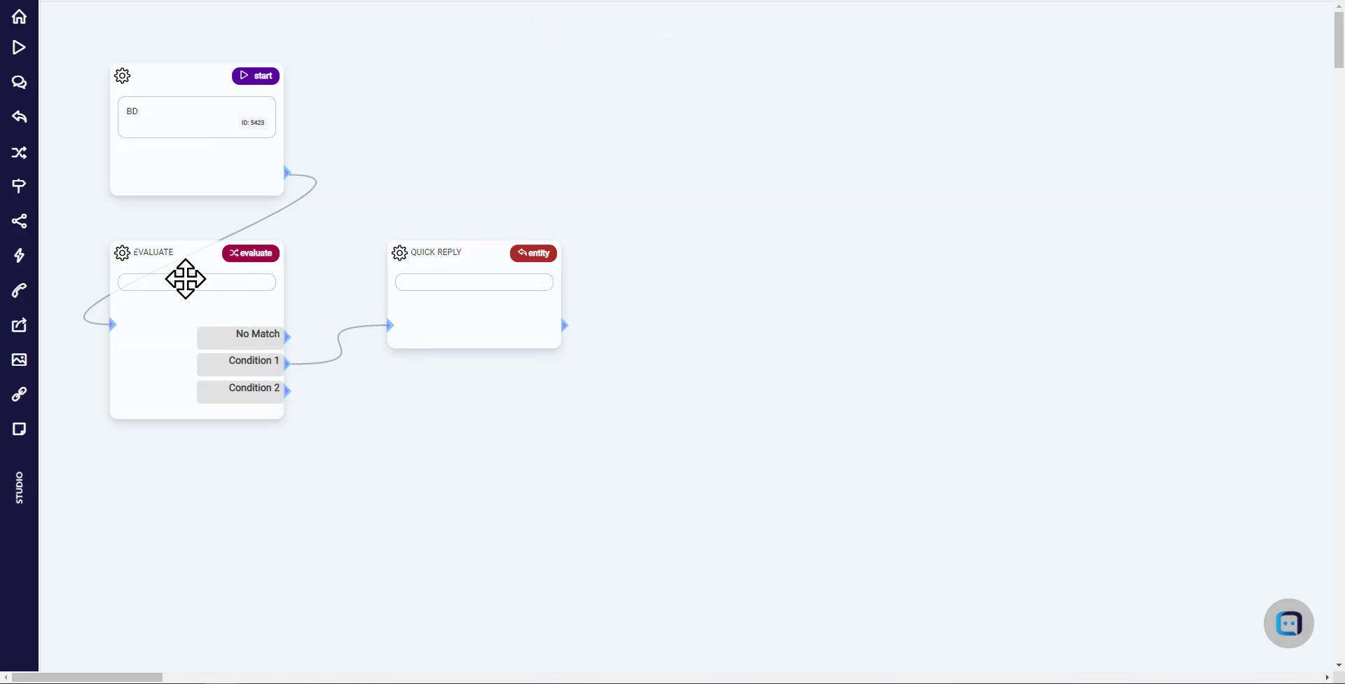
# Configure the evaluate block to test whether contact.birthday Is Blank, and save it.
pyautogui.click(203, 279)
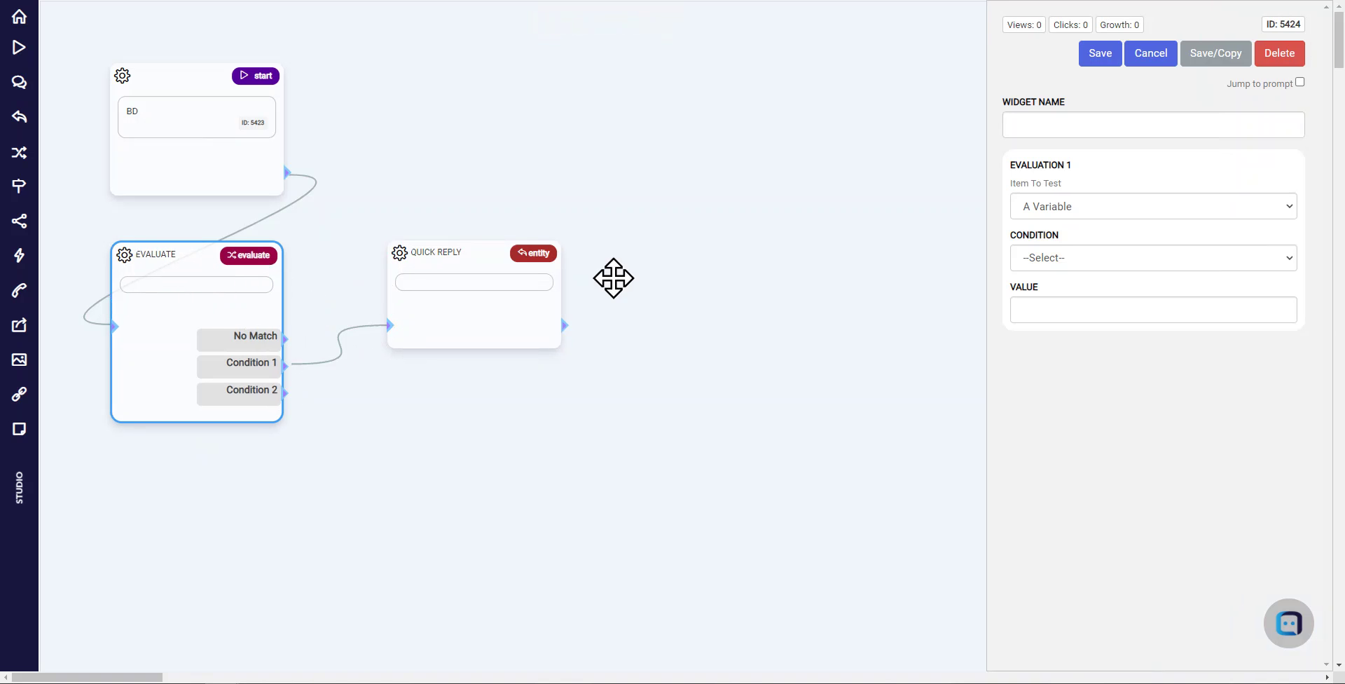
pyautogui.click(1164, 210)
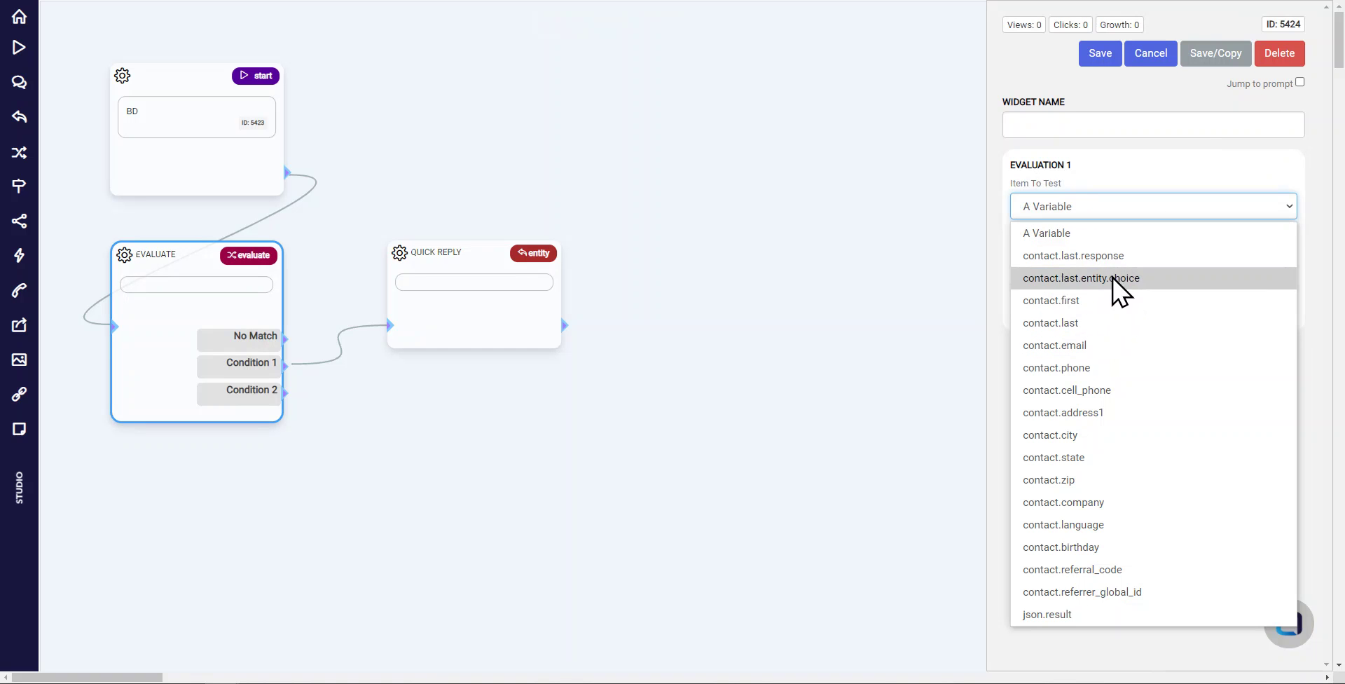
pyautogui.click(1060, 547)
pyautogui.click(1067, 260)
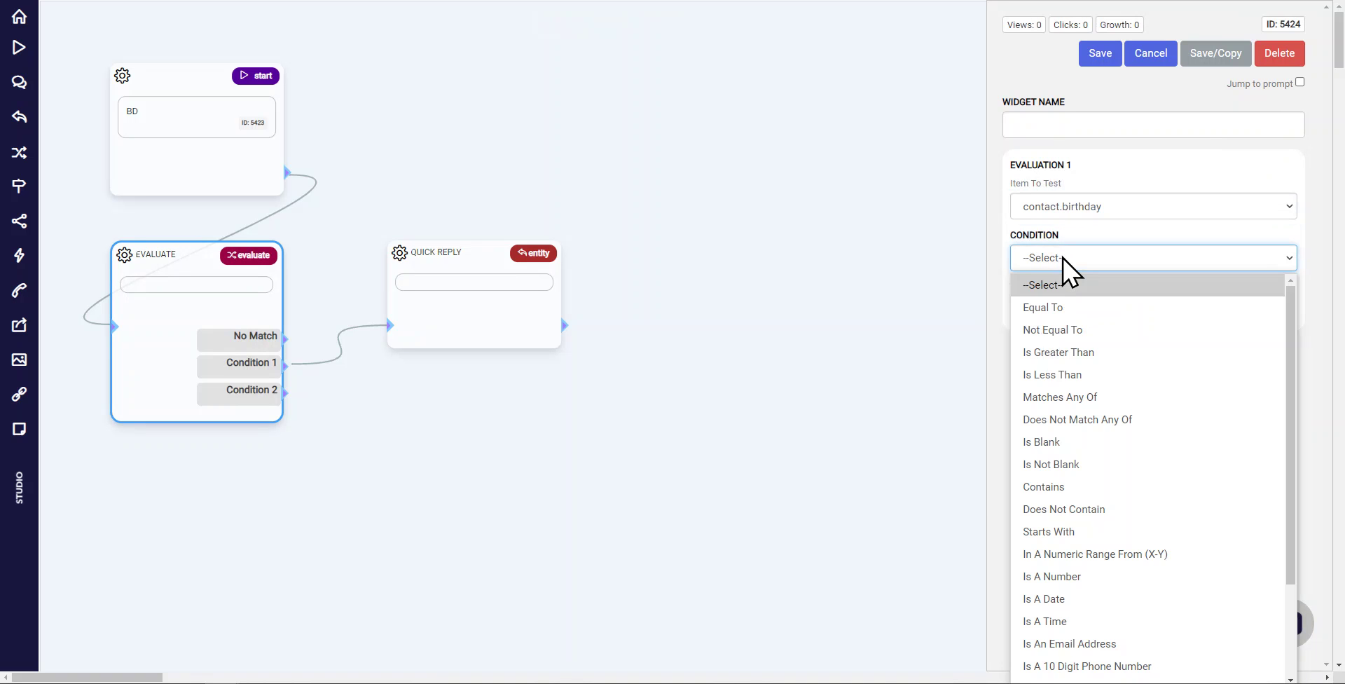
pyautogui.click(1113, 309)
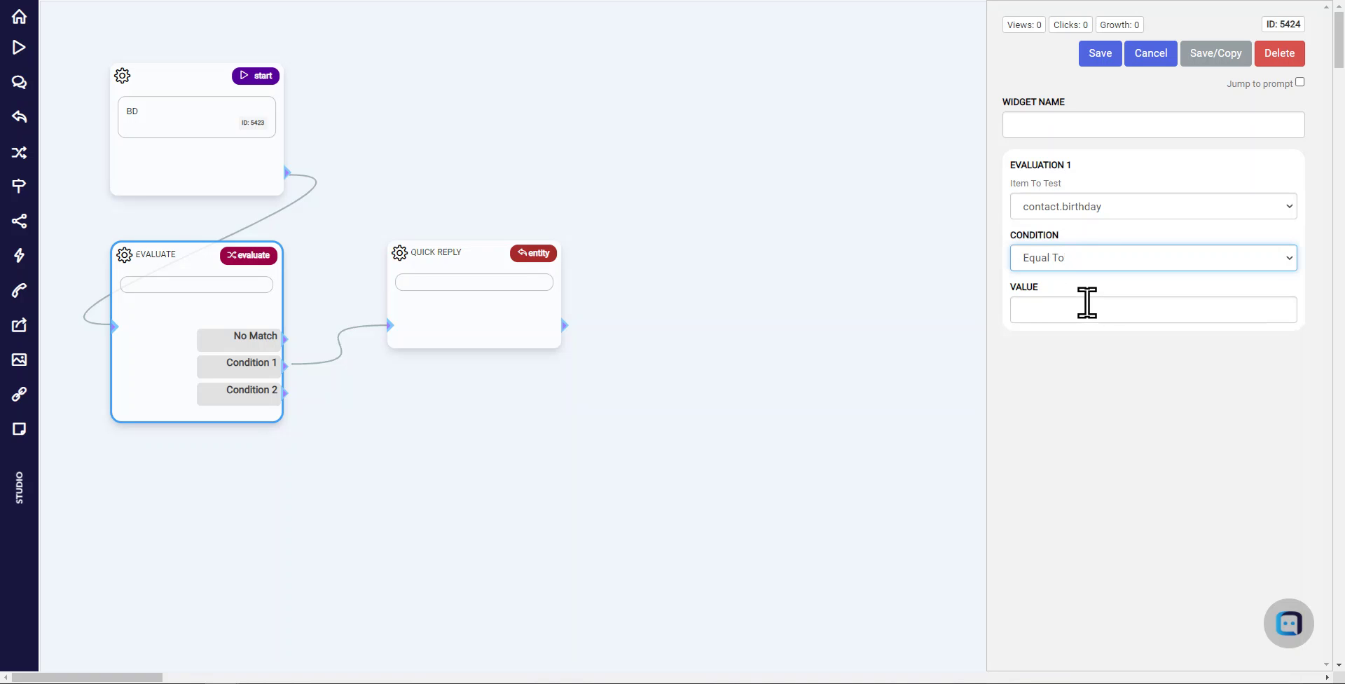
pyautogui.click(1087, 302)
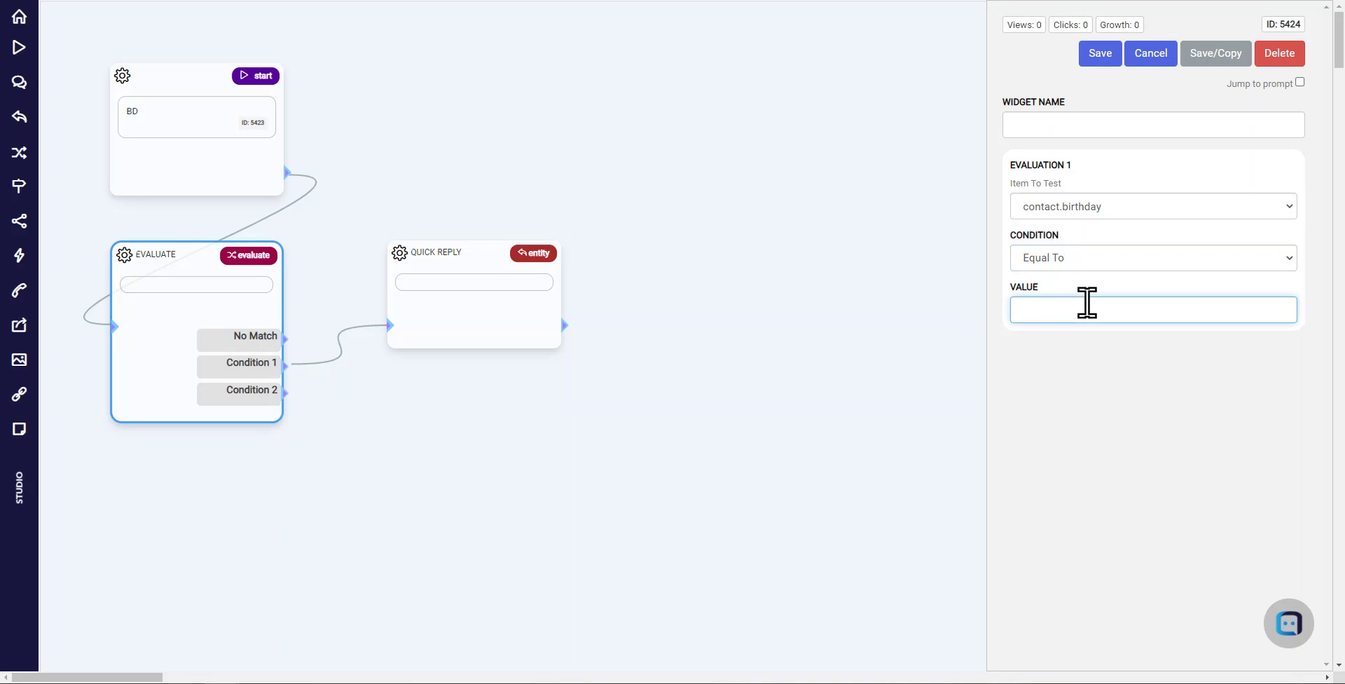
pyautogui.click(1066, 258)
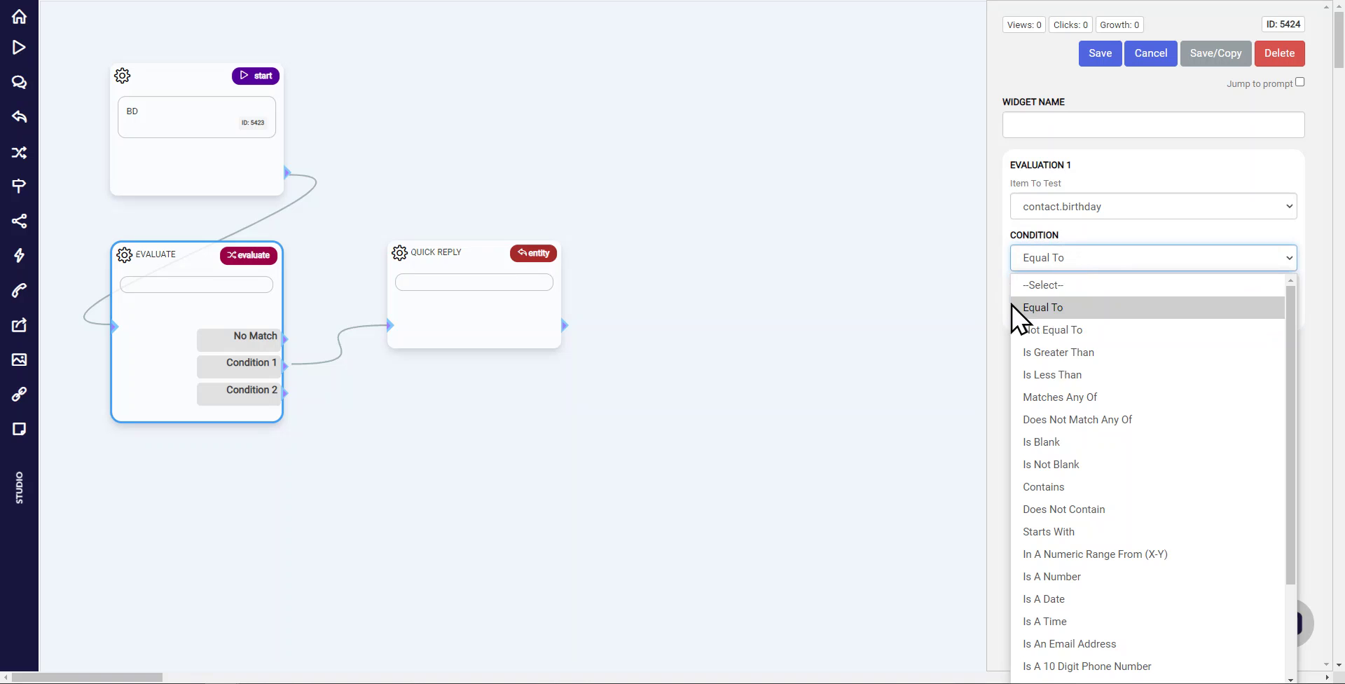
pyautogui.click(1068, 445)
pyautogui.click(1100, 56)
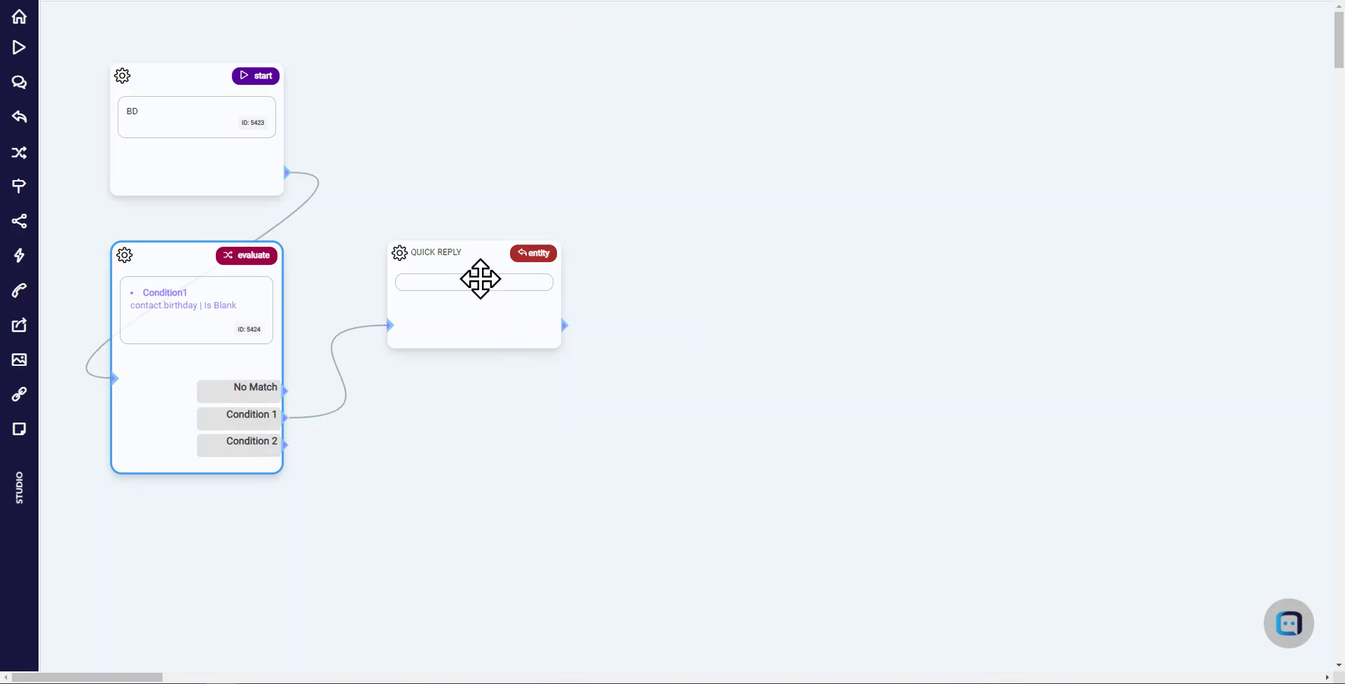
# Nudge the quick reply block left and replace its message with "Please enter your birthday in the format of MM/DD/YYYY".
pyautogui.moveTo(480, 277); pyautogui.dragTo(470, 281)
pyautogui.click(470, 280)
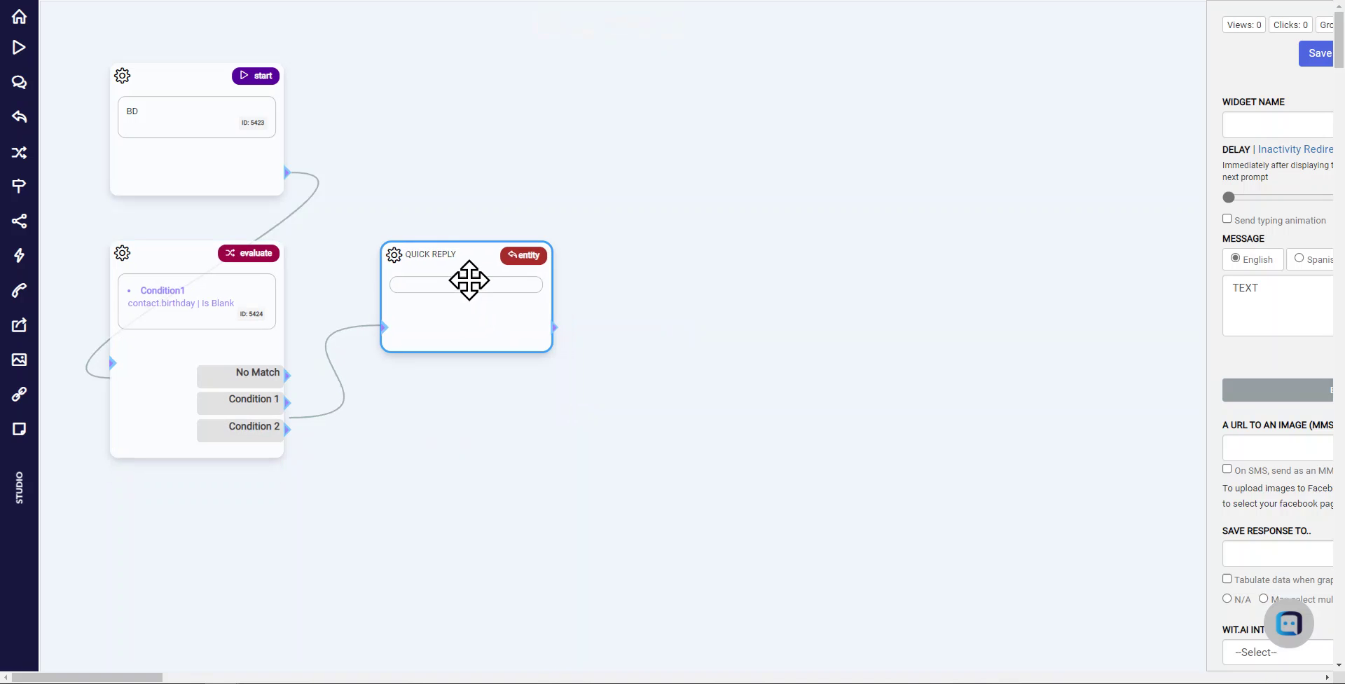
pyautogui.click(1137, 304)
pyautogui.hotkey('ctrl', 'a')
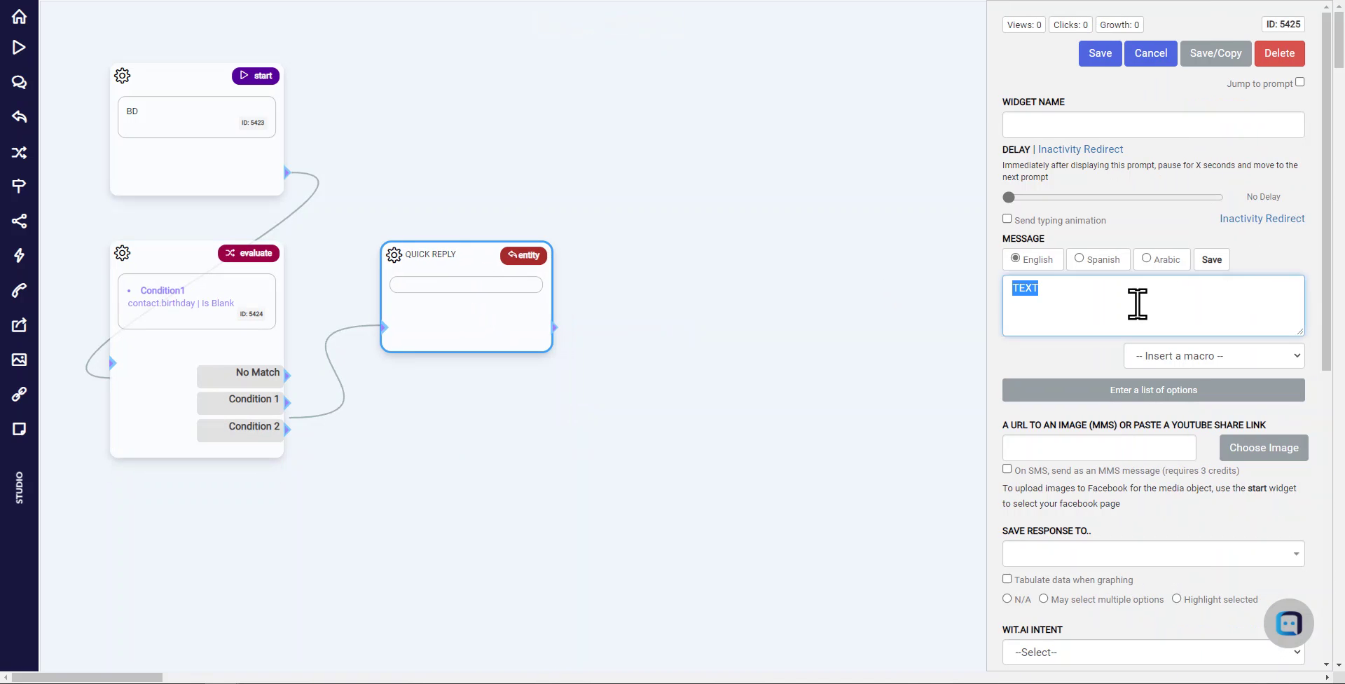
pyautogui.write('Please ente')
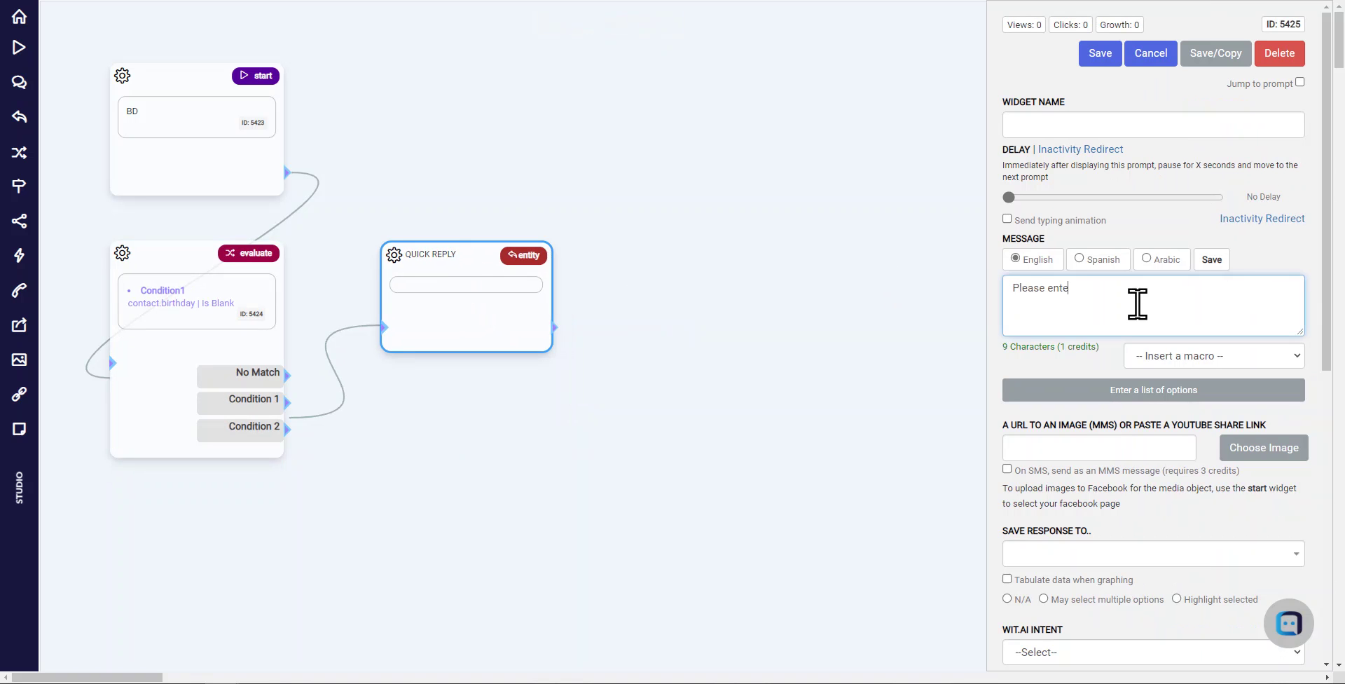
pyautogui.write('r y')
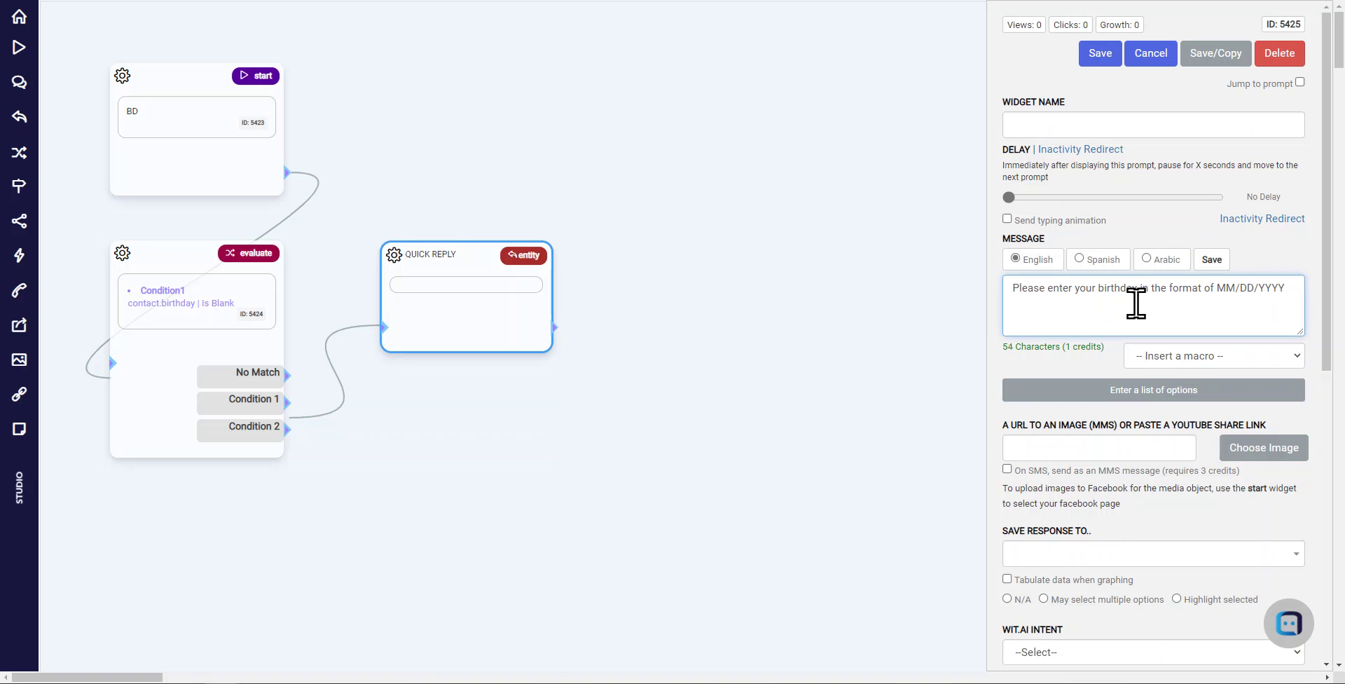
# Store the quick reply block's response in contact.birthday and save the block.
pyautogui.click(1068, 547)
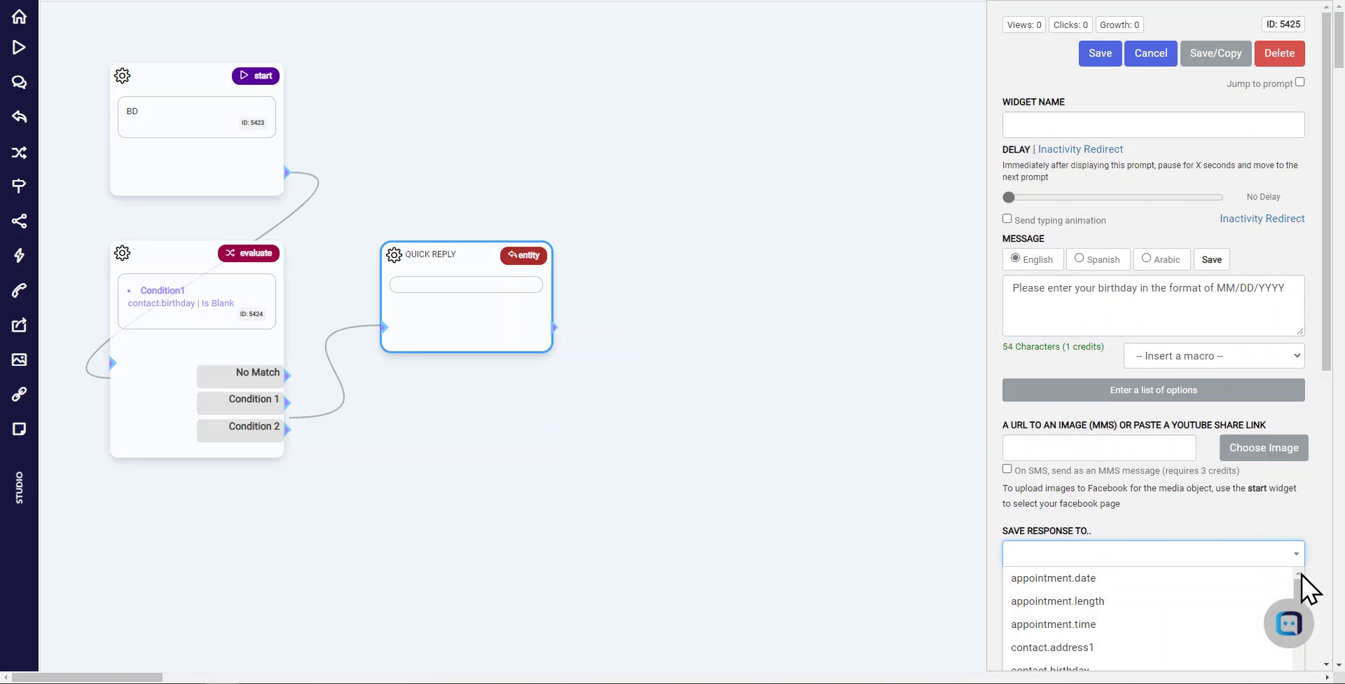
pyautogui.scroll(-1, 1300, 595)
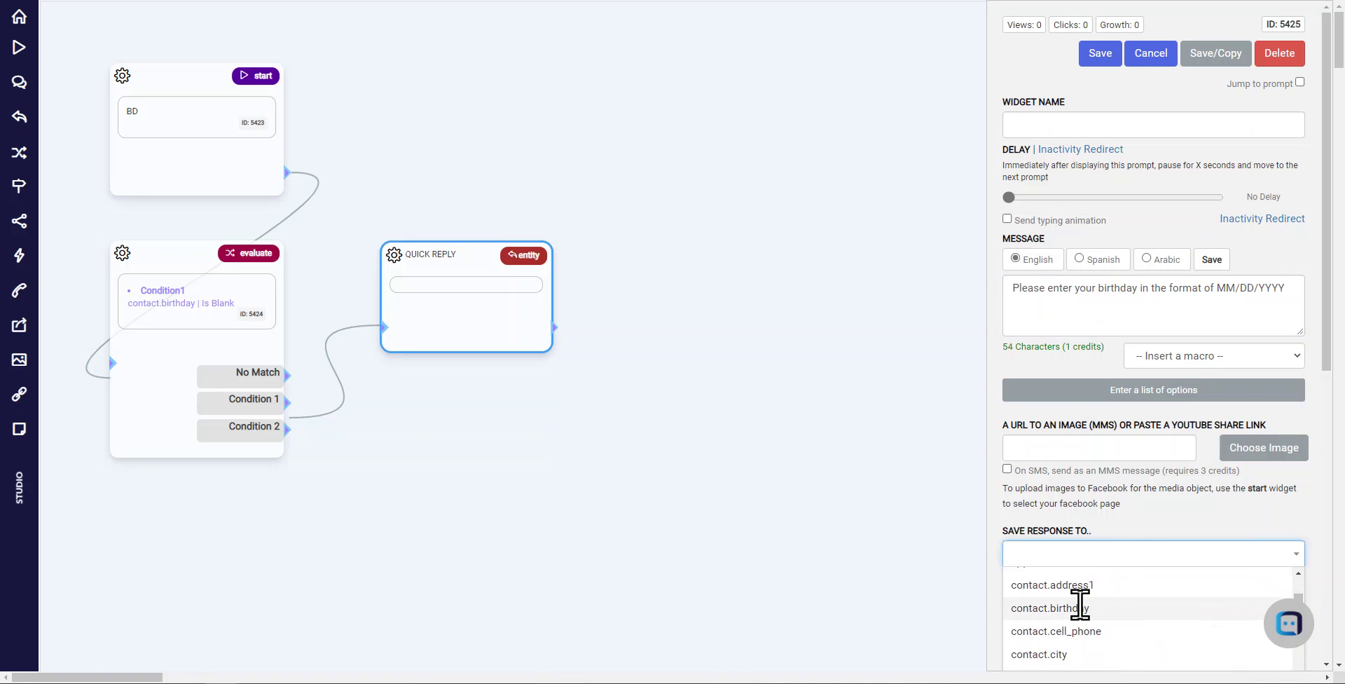
pyautogui.click(1075, 607)
pyautogui.click(1100, 53)
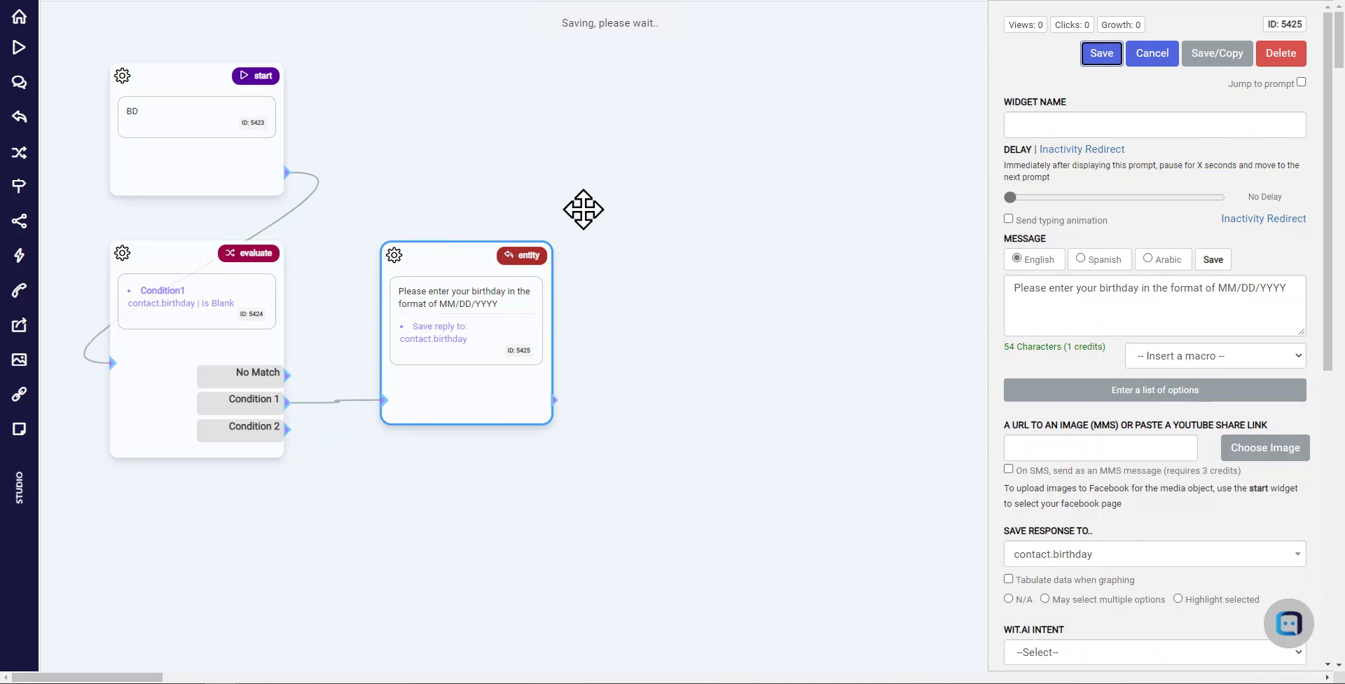
# Move the quick reply block up and right, and nudge the evaluate block slightly up.
pyautogui.moveTo(459, 294); pyautogui.dragTo(516, 248)
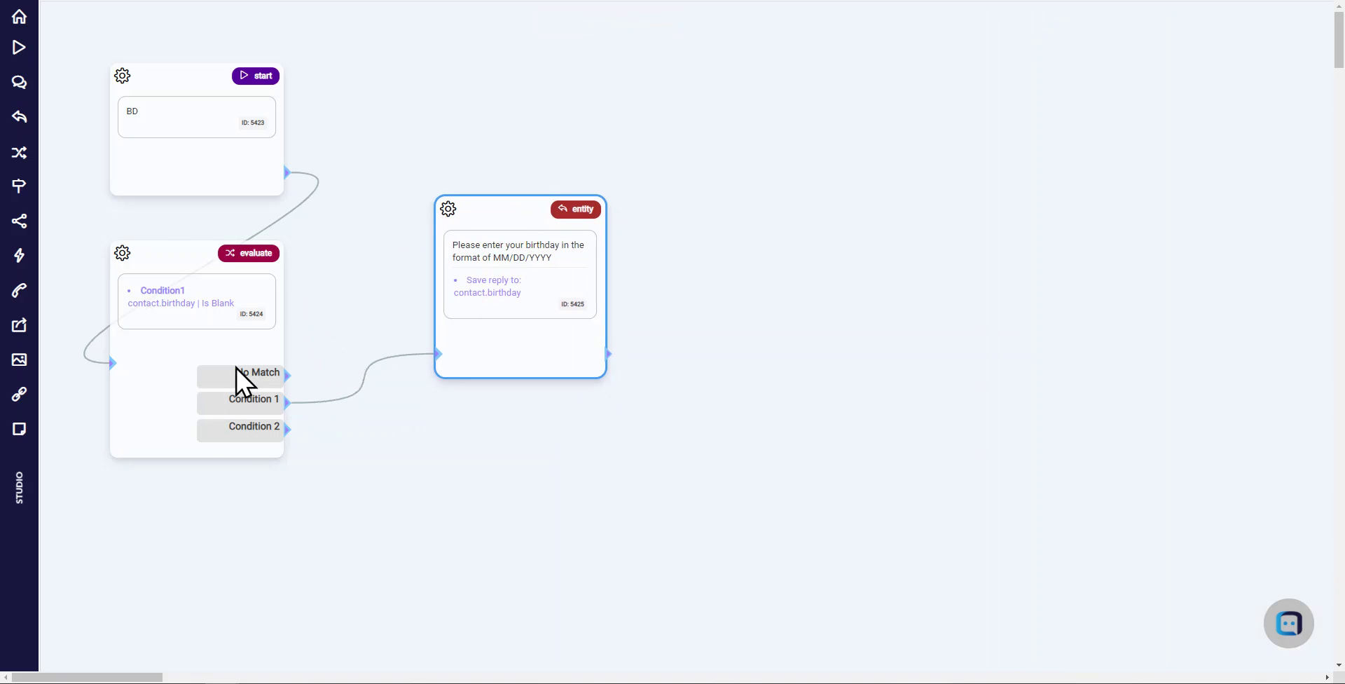
pyautogui.moveTo(176, 293); pyautogui.dragTo(176, 286)
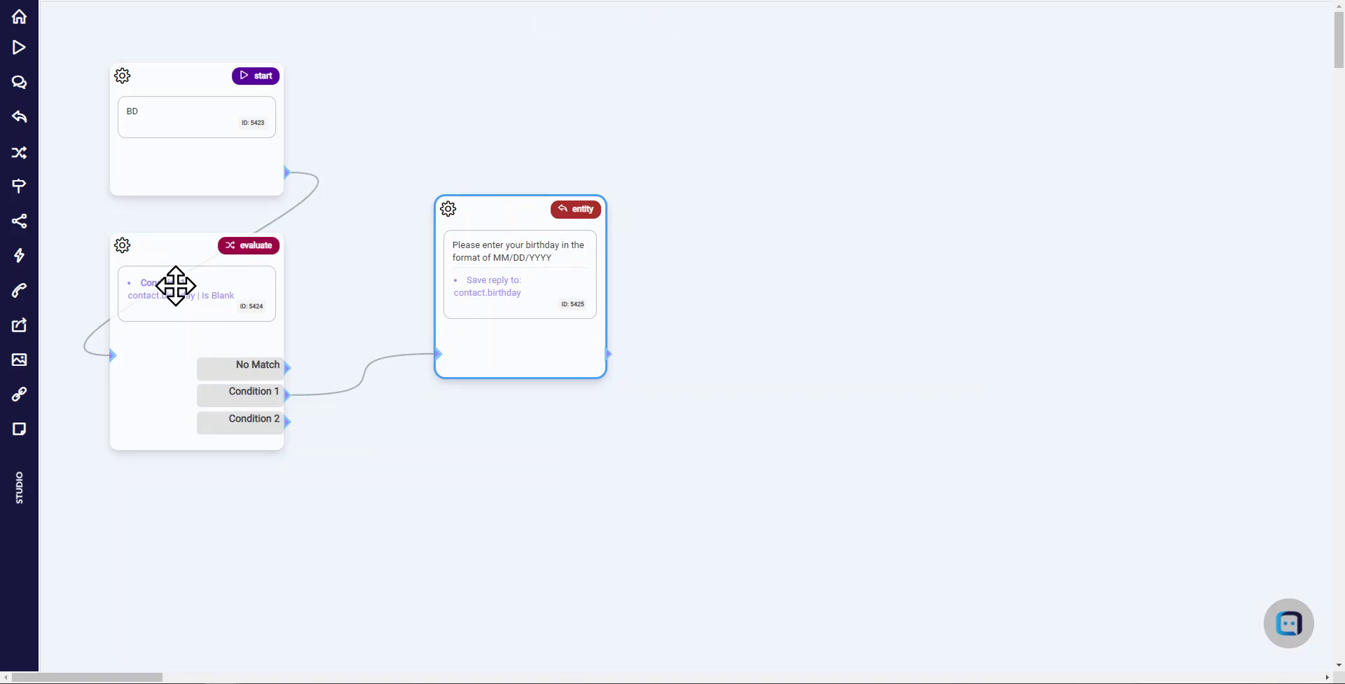
# Add a text block below the birthday quick reply block and connect the evaluate block's No Match output to it.
pyautogui.moveTo(20, 82); pyautogui.dragTo(417, 438)
pyautogui.moveTo(509, 256); pyautogui.dragTo(462, 234)
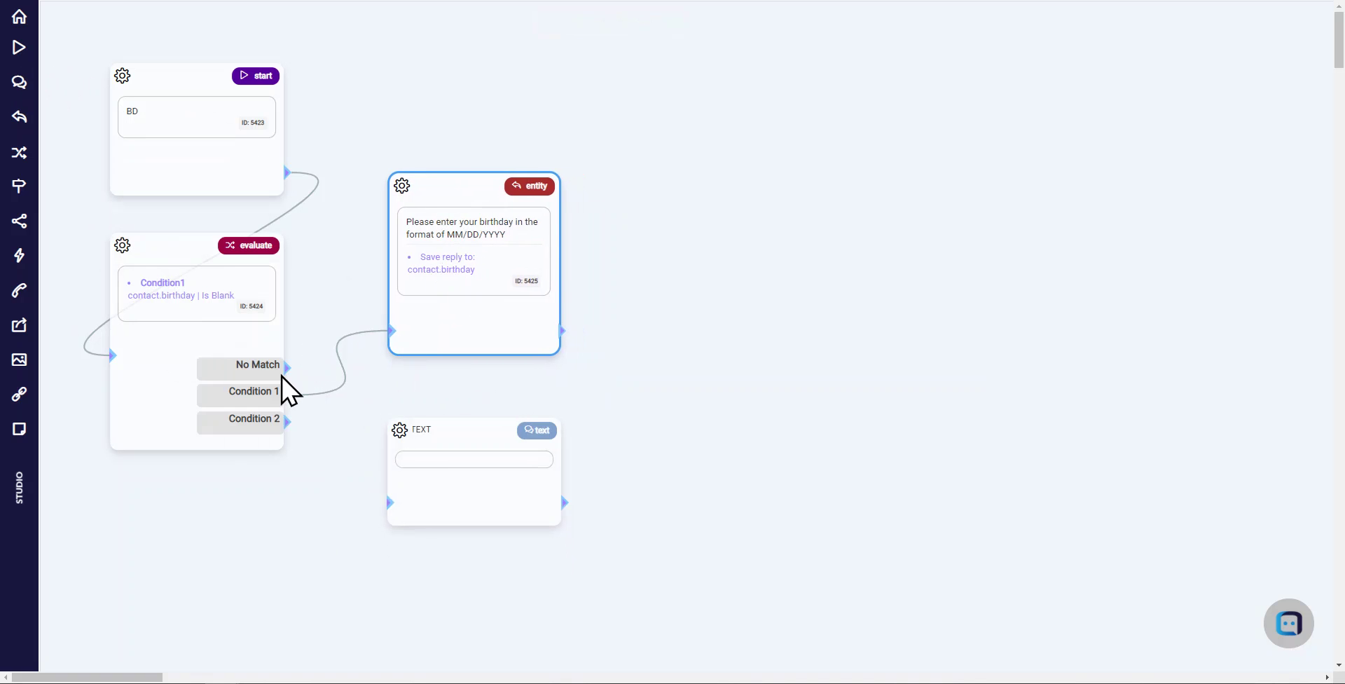
pyautogui.moveTo(286, 367); pyautogui.dragTo(394, 504)
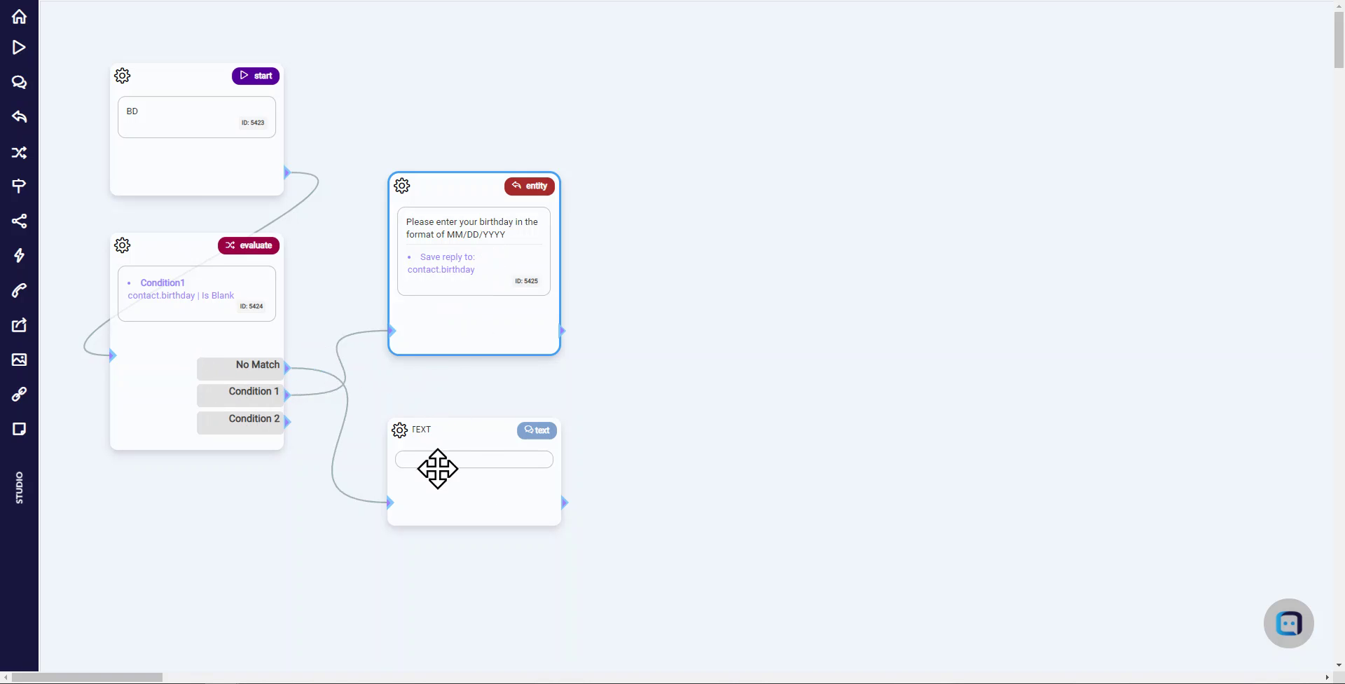
# Set the text block's message to "Hey {{first}}, you already have a birthday set on your profile. To change it please reply CHANGE" and save it.
pyautogui.click(460, 460)
pyautogui.click(1094, 309)
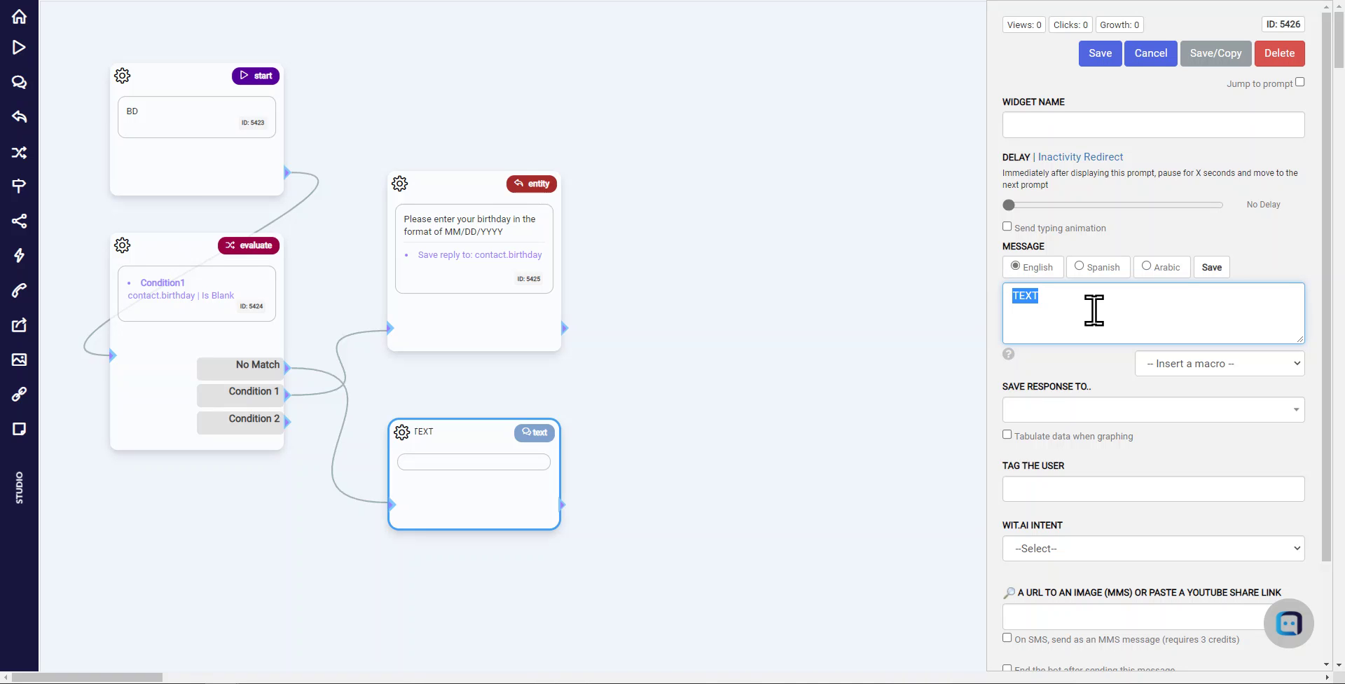
pyautogui.write('Hey {{f')
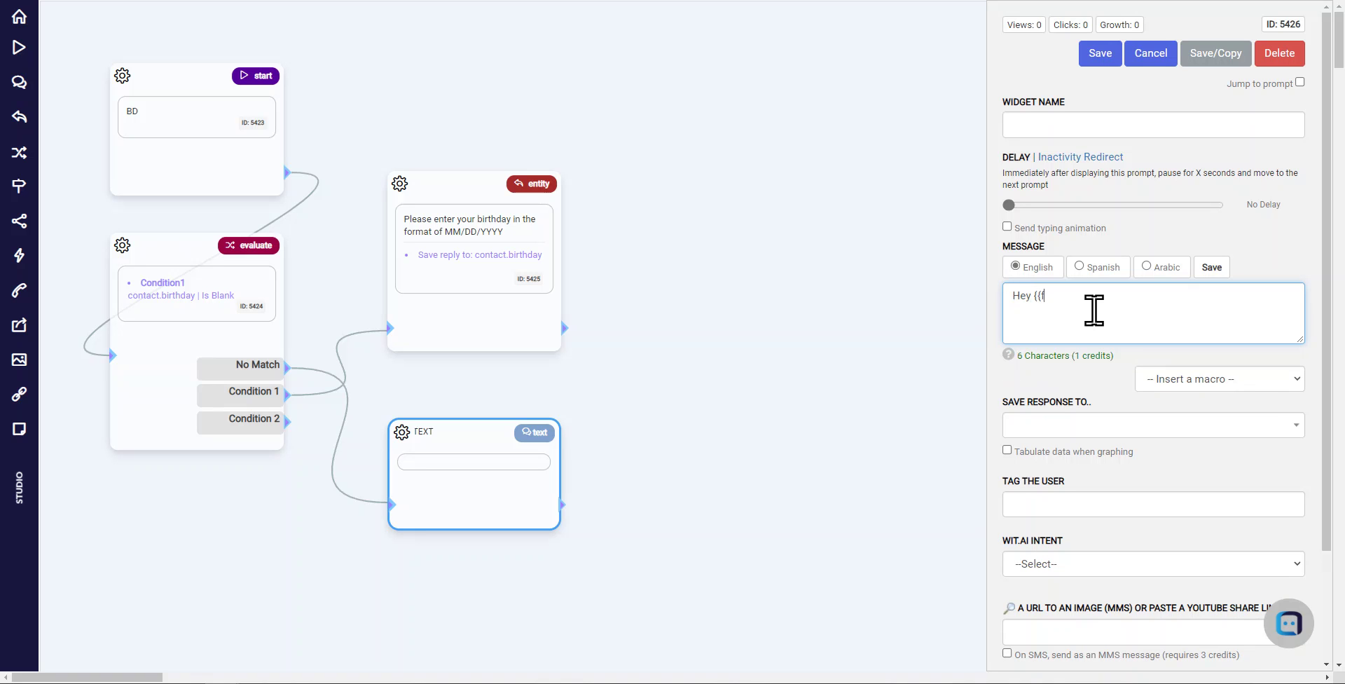
pyautogui.write('irst')
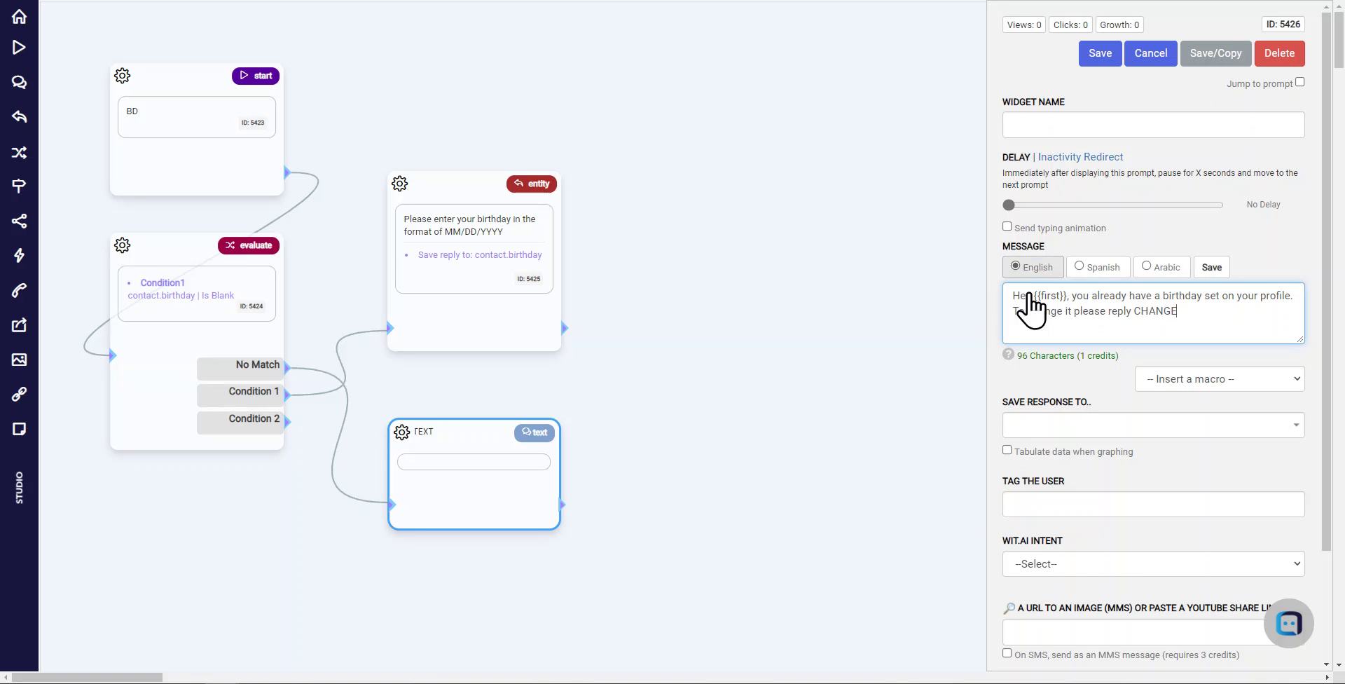
pyautogui.click(1100, 53)
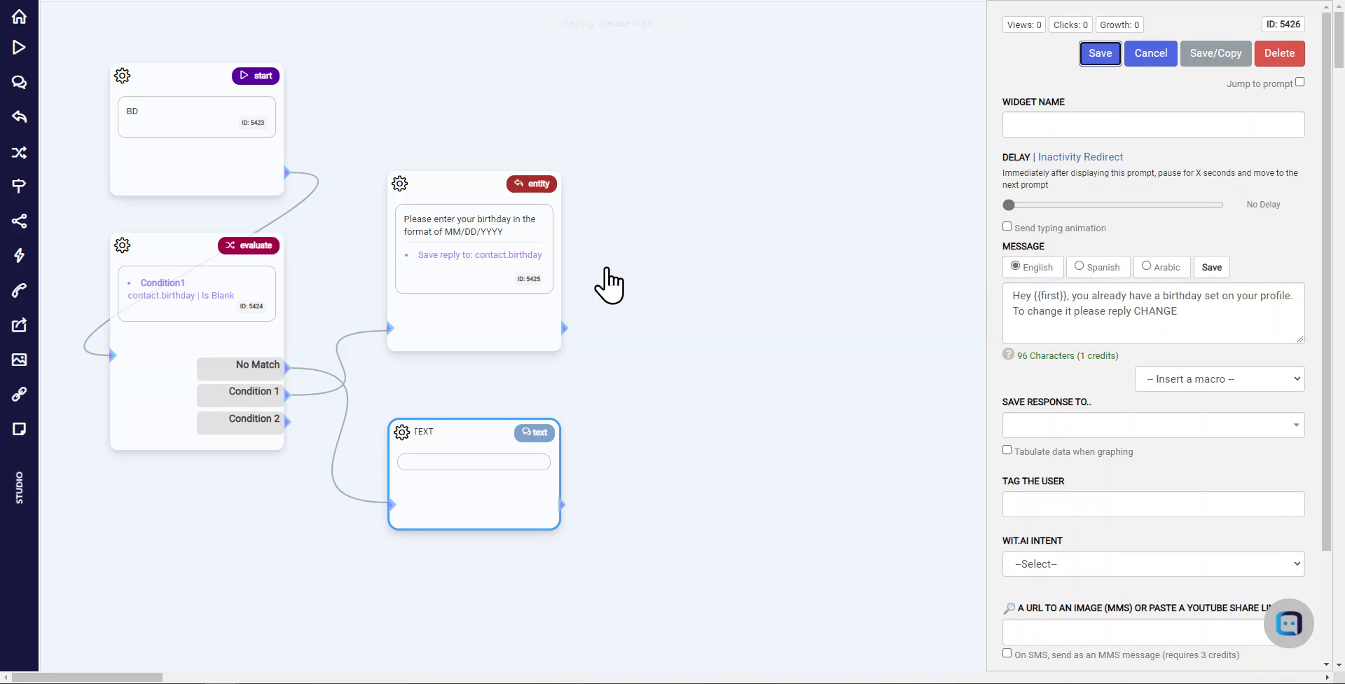
# Add a second evaluate block beside the text block, connect the text block's output to it, and shift it slightly down and right.
pyautogui.moveTo(655, 292); pyautogui.dragTo(610, 103)
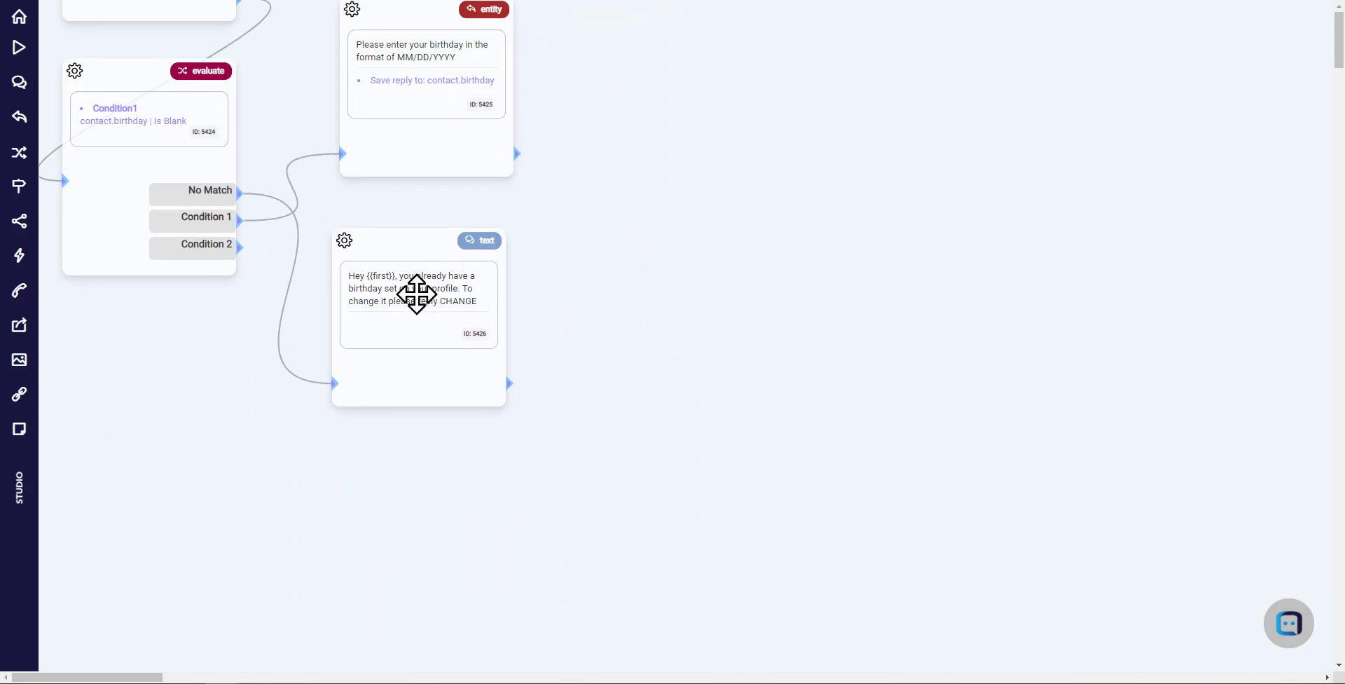
pyautogui.moveTo(19, 152); pyautogui.dragTo(613, 290)
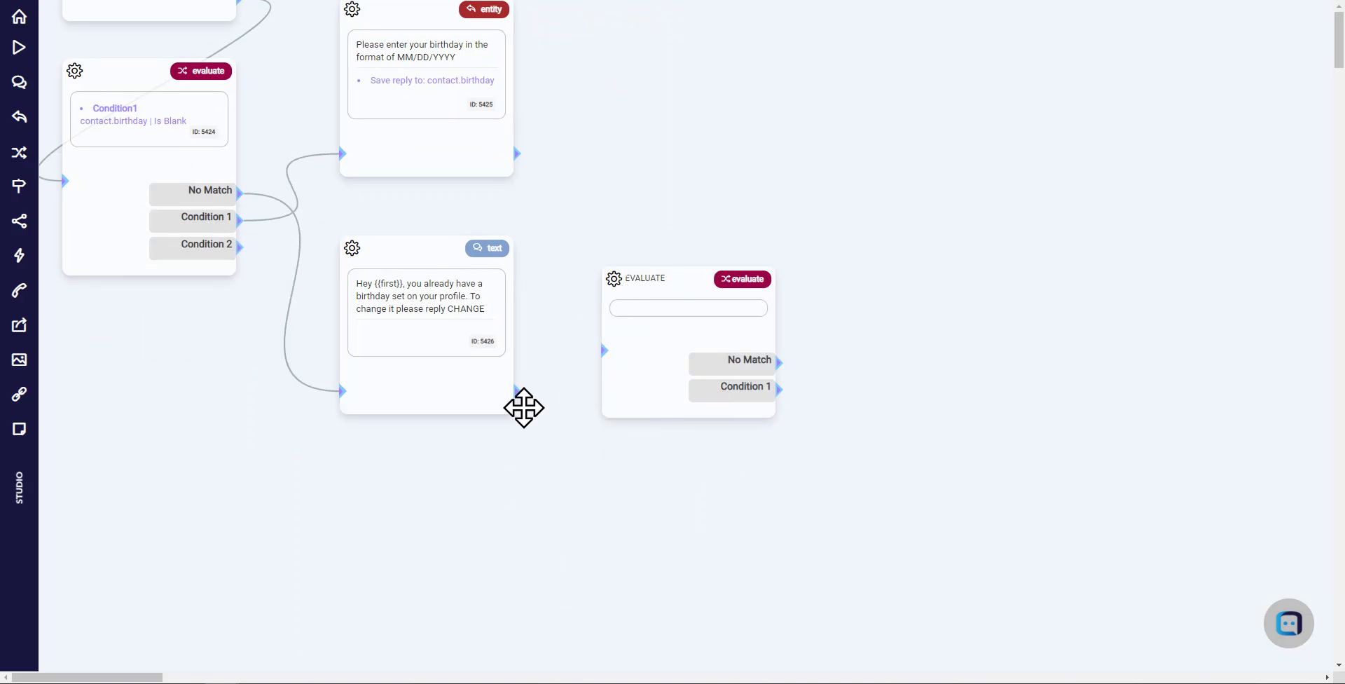
pyautogui.moveTo(516, 391); pyautogui.dragTo(624, 364)
pyautogui.moveTo(674, 304); pyautogui.dragTo(705, 335)
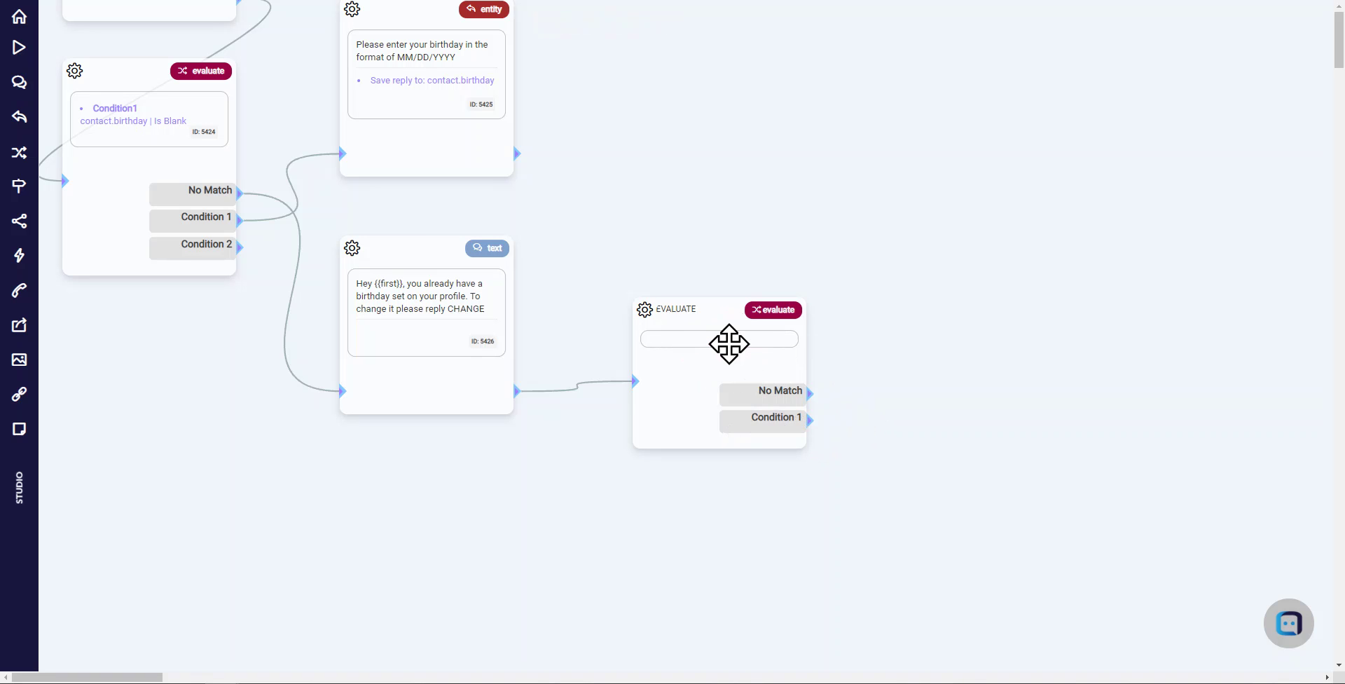
# Nudge the second evaluate block up and connect its Condition 1 output back to the birthday quick reply block.
pyautogui.click(707, 344)
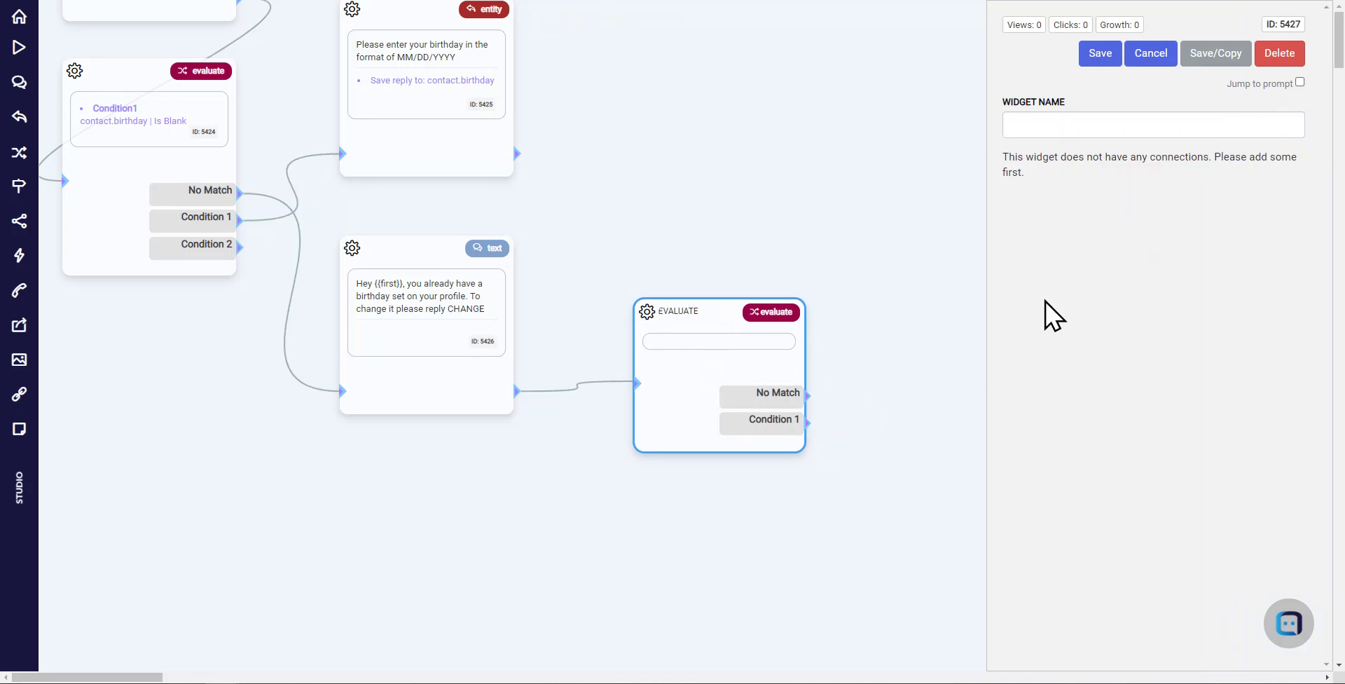
pyautogui.click(1149, 54)
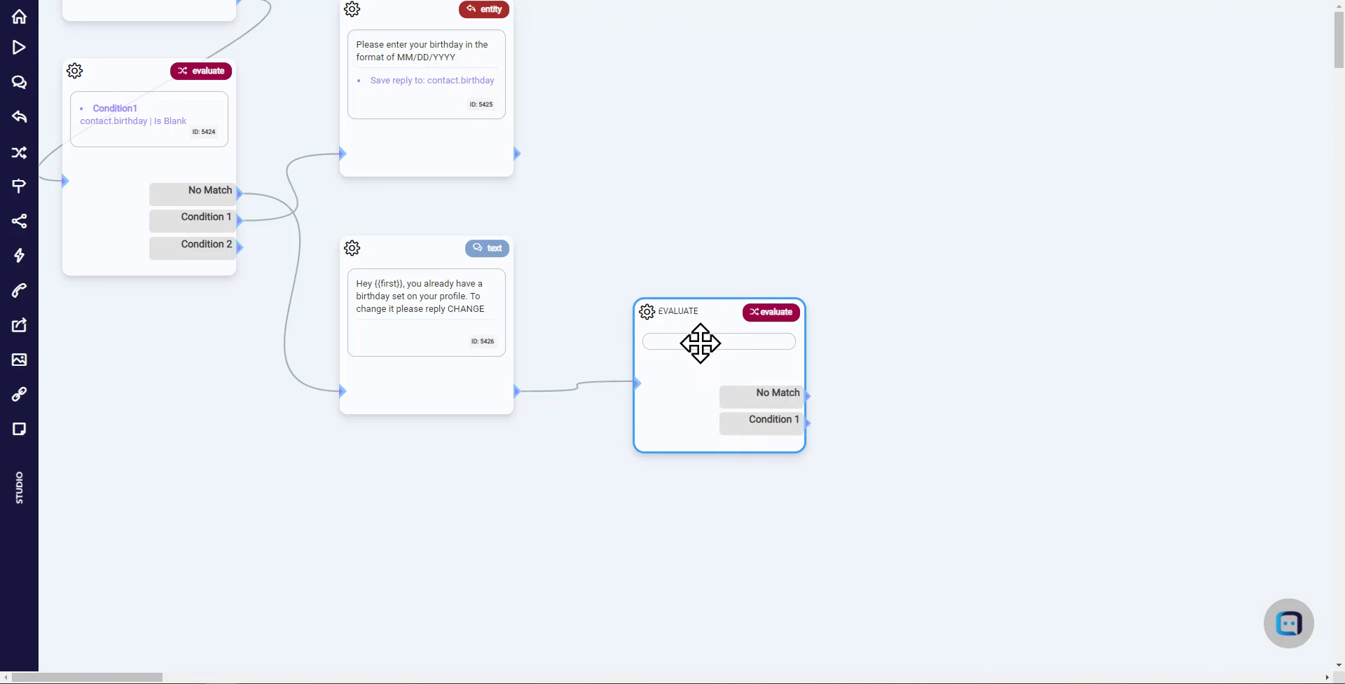
pyautogui.moveTo(688, 162); pyautogui.dragTo(678, 233)
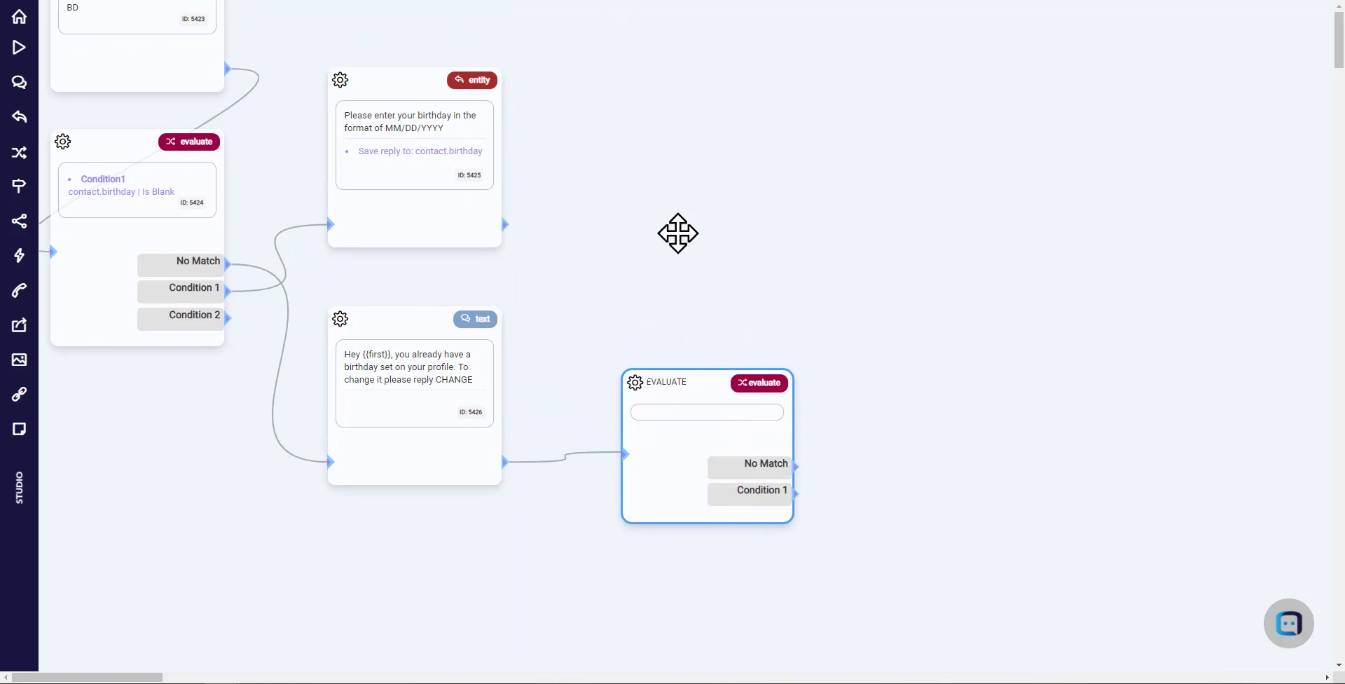
pyautogui.moveTo(691, 406); pyautogui.dragTo(691, 384)
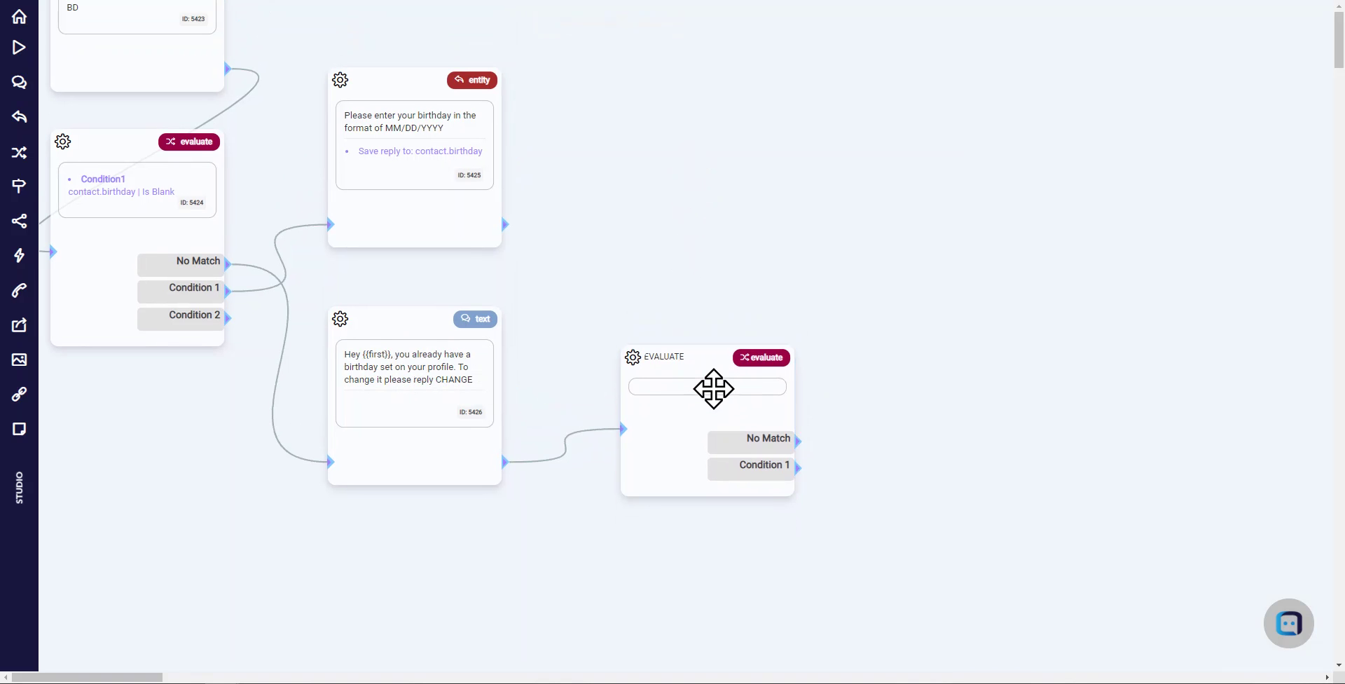
pyautogui.click(713, 389)
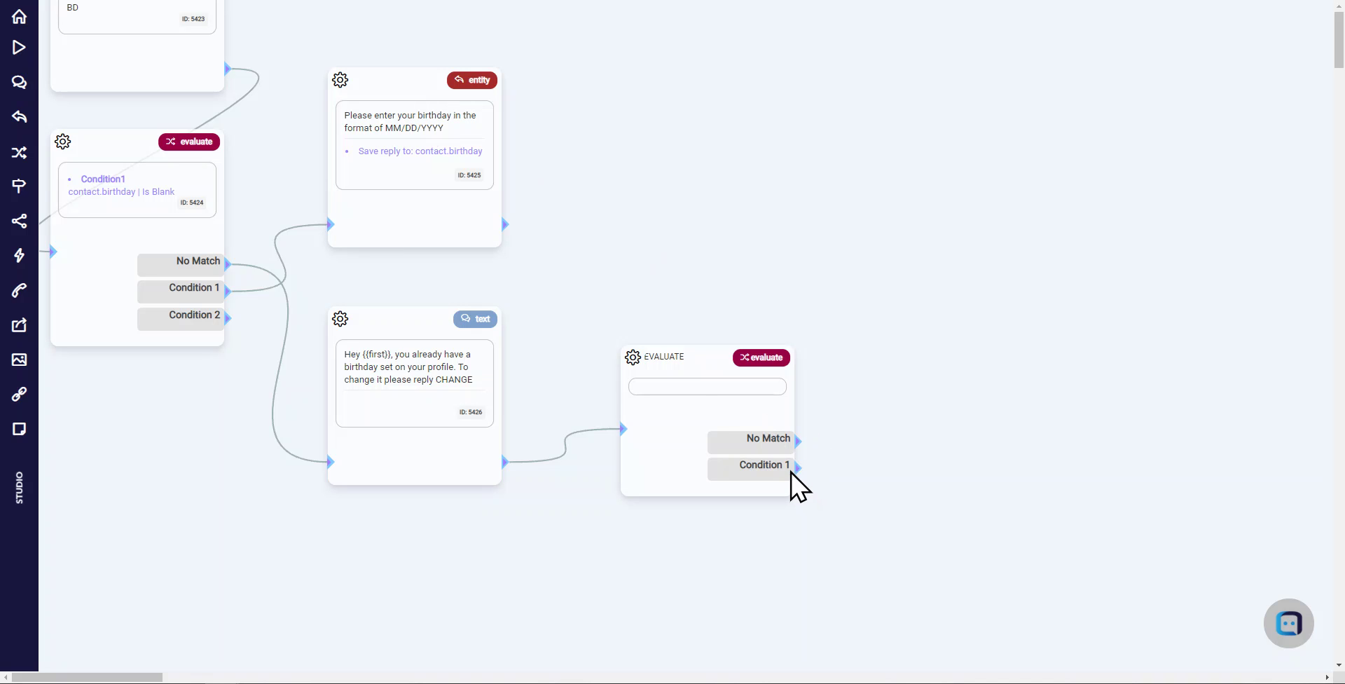
pyautogui.moveTo(792, 467); pyautogui.dragTo(342, 226)
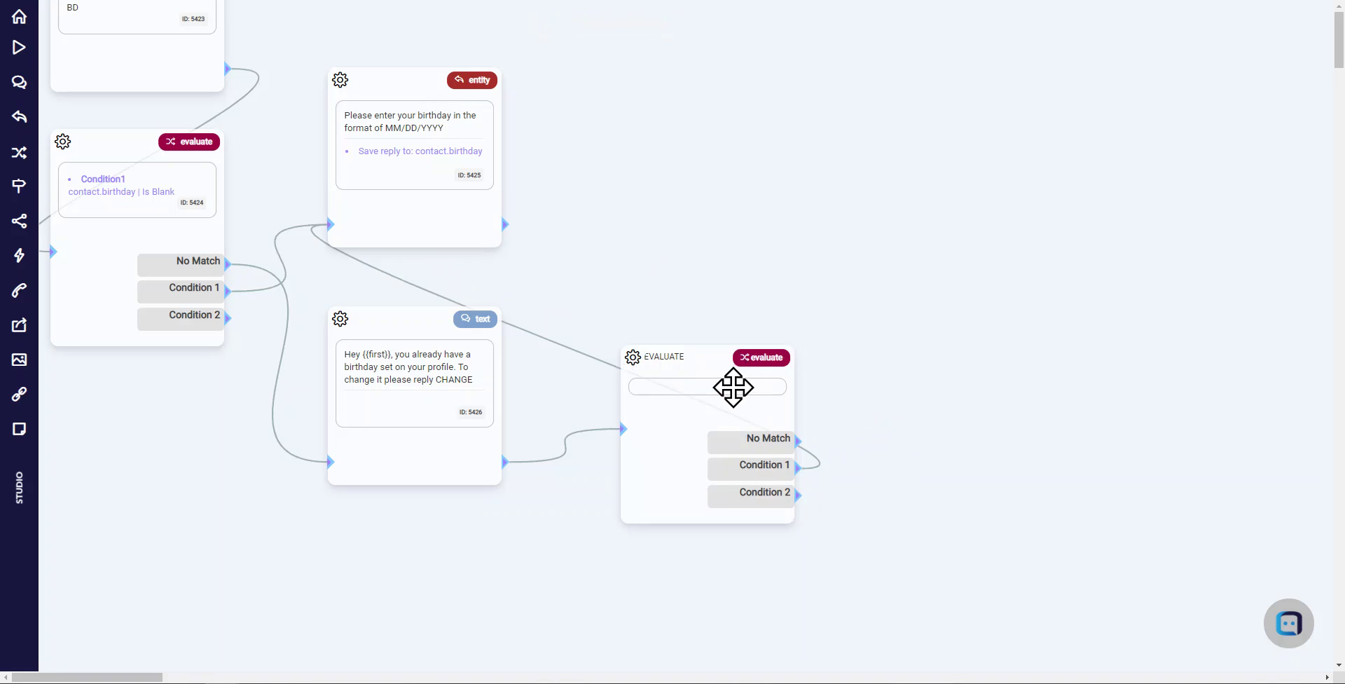
# Configure the second evaluate block to test whether contact.last.response is Equal To "change", and save it.
pyautogui.moveTo(732, 385); pyautogui.dragTo(737, 370)
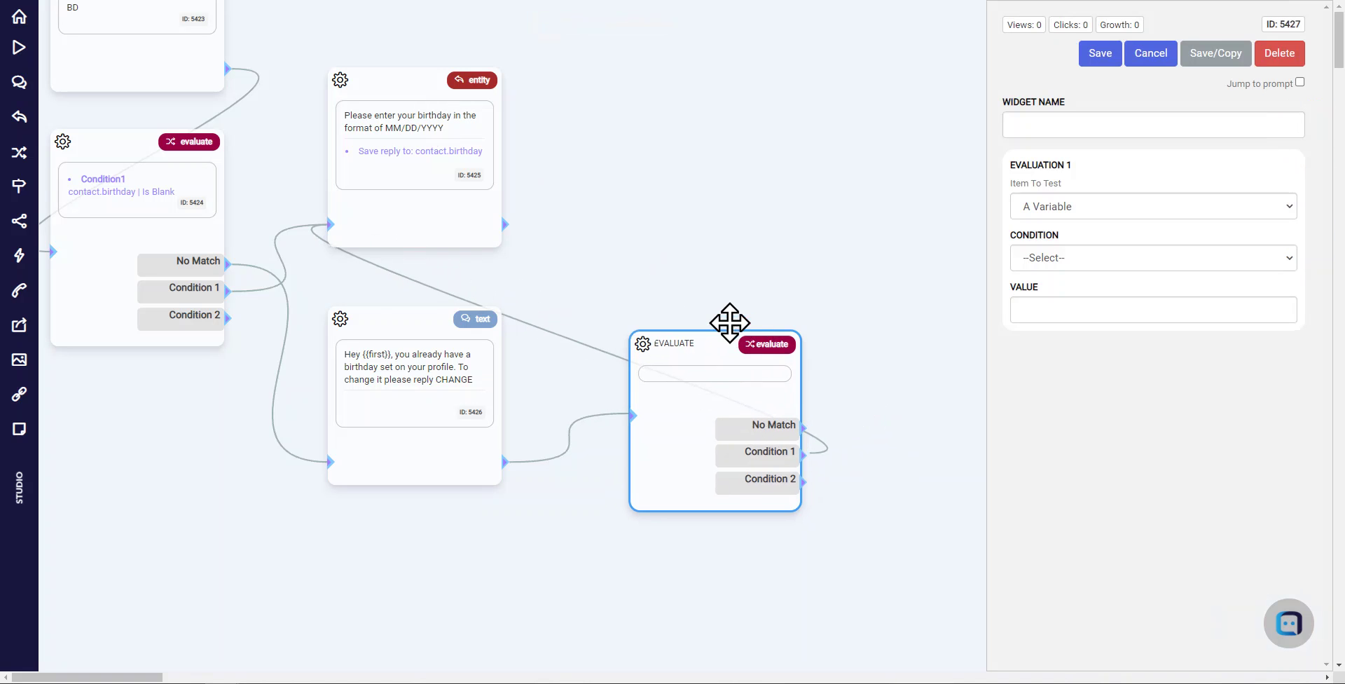
pyautogui.click(1121, 212)
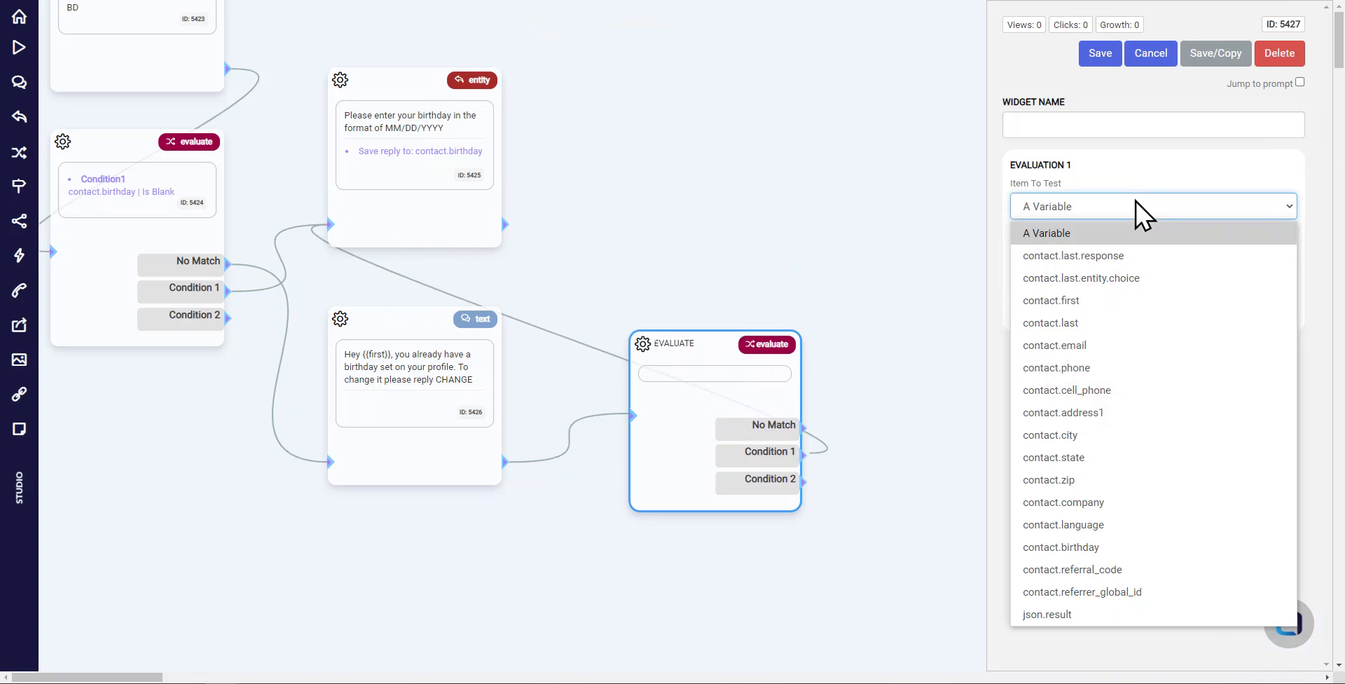
pyautogui.click(1107, 256)
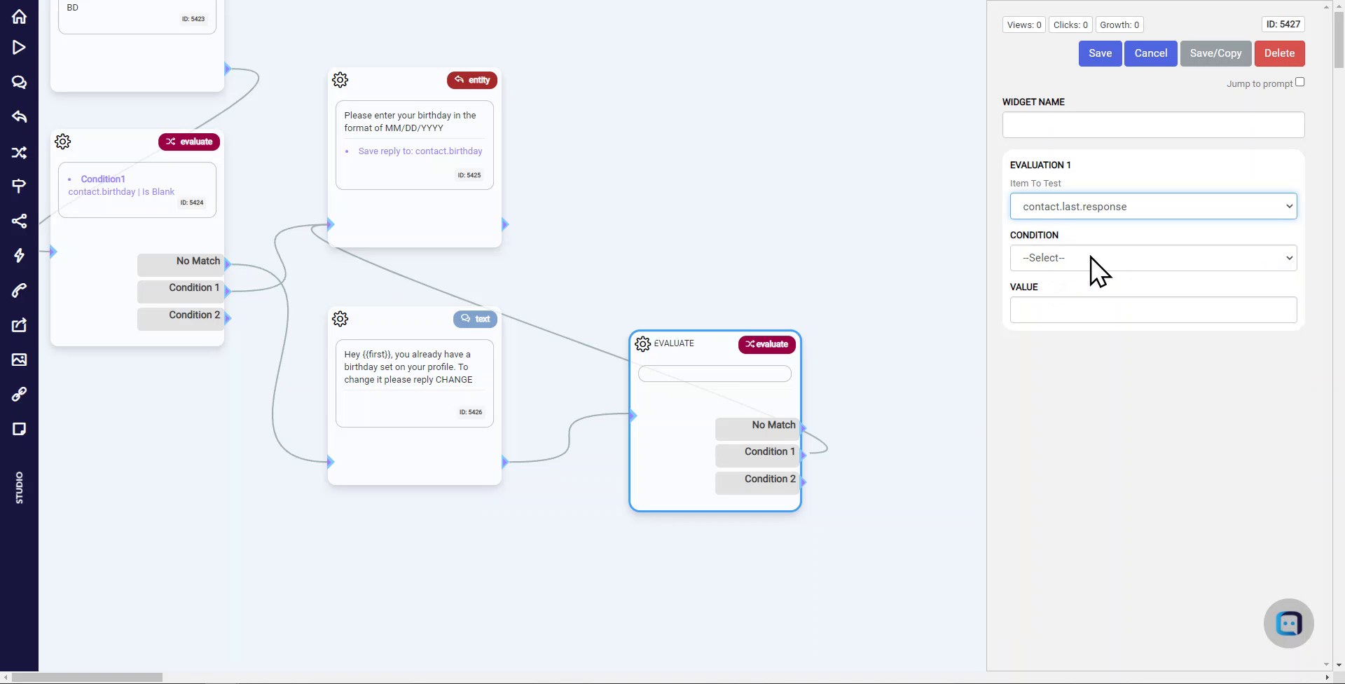
pyautogui.click(1090, 257)
pyautogui.click(1079, 308)
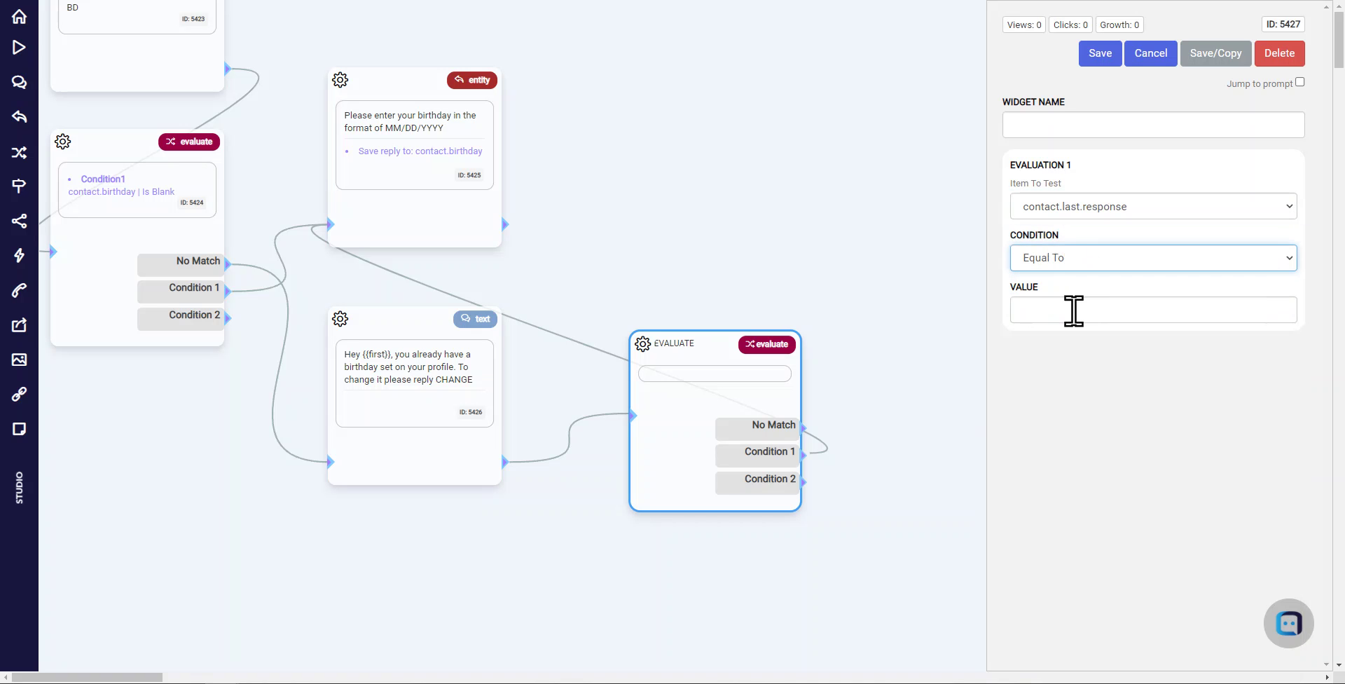
pyautogui.click(1074, 310)
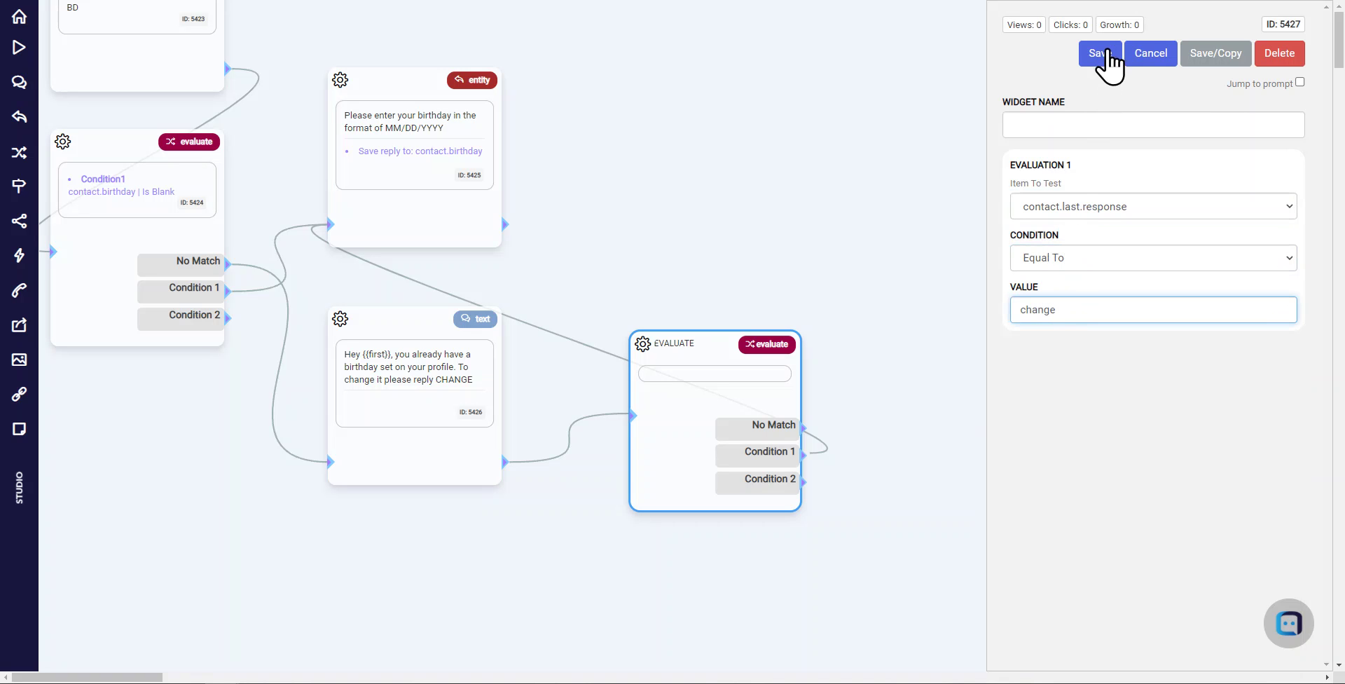
pyautogui.click(1108, 53)
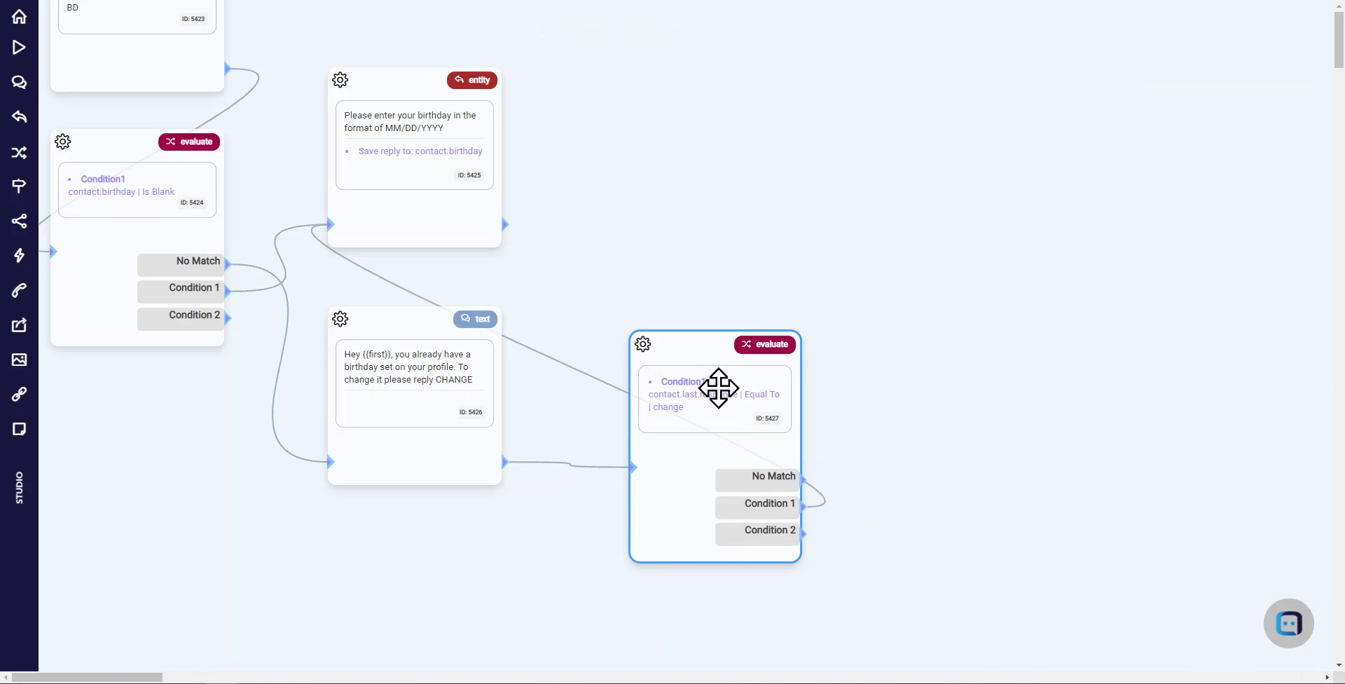
# Connect the second evaluate block's No Match output back to the text block and move the evaluate block lower.
pyautogui.moveTo(717, 386); pyautogui.dragTo(718, 359)
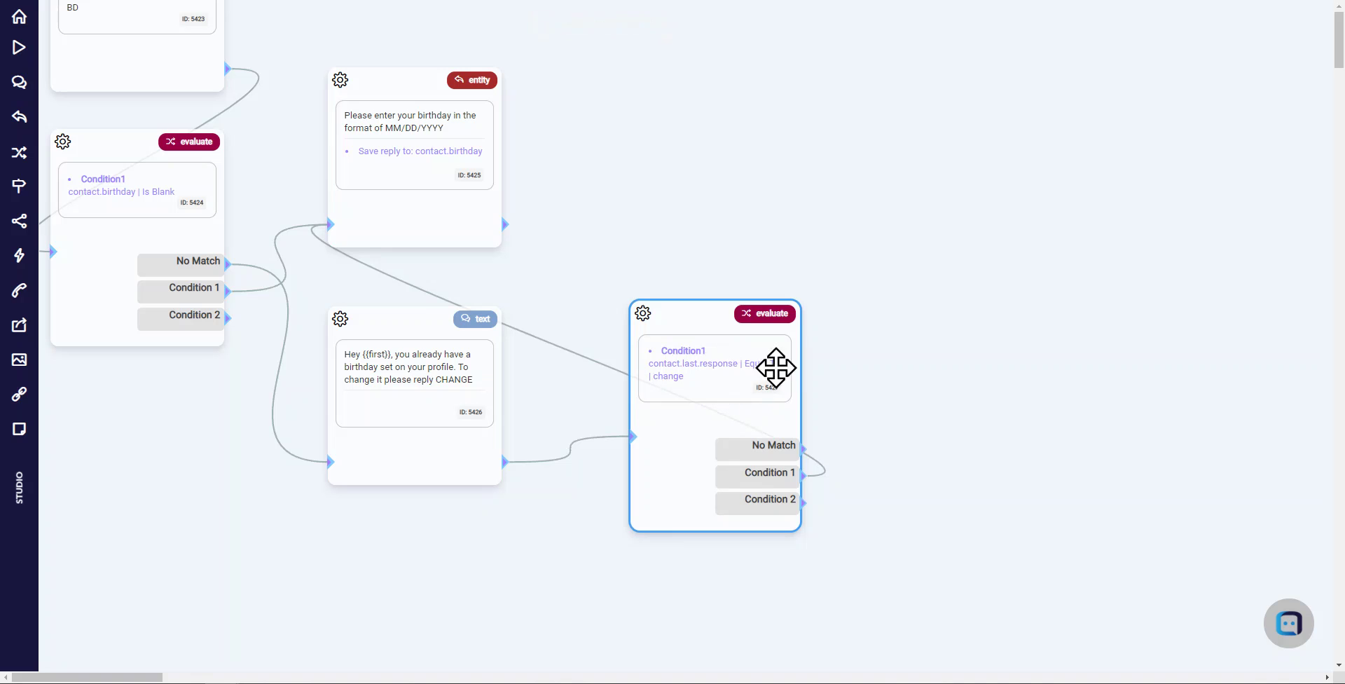
pyautogui.moveTo(679, 192); pyautogui.dragTo(716, 167)
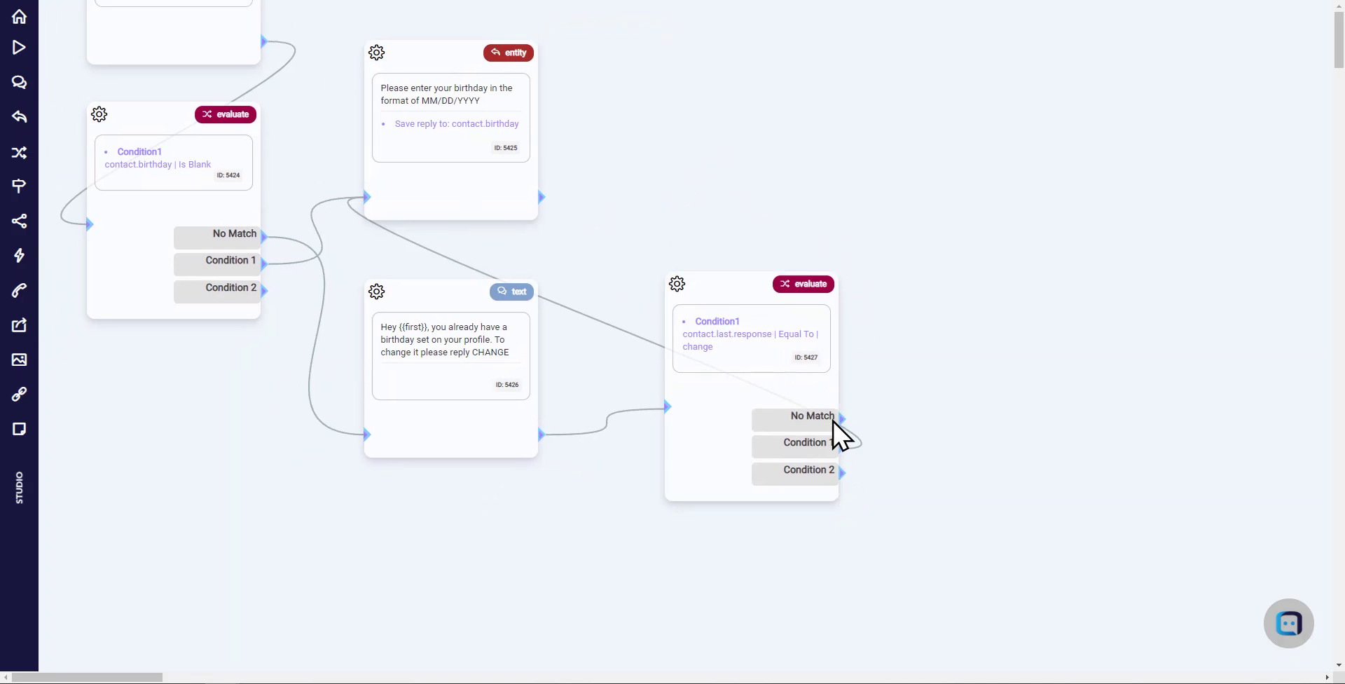
pyautogui.moveTo(837, 420); pyautogui.dragTo(382, 451)
pyautogui.moveTo(766, 339); pyautogui.dragTo(768, 394)
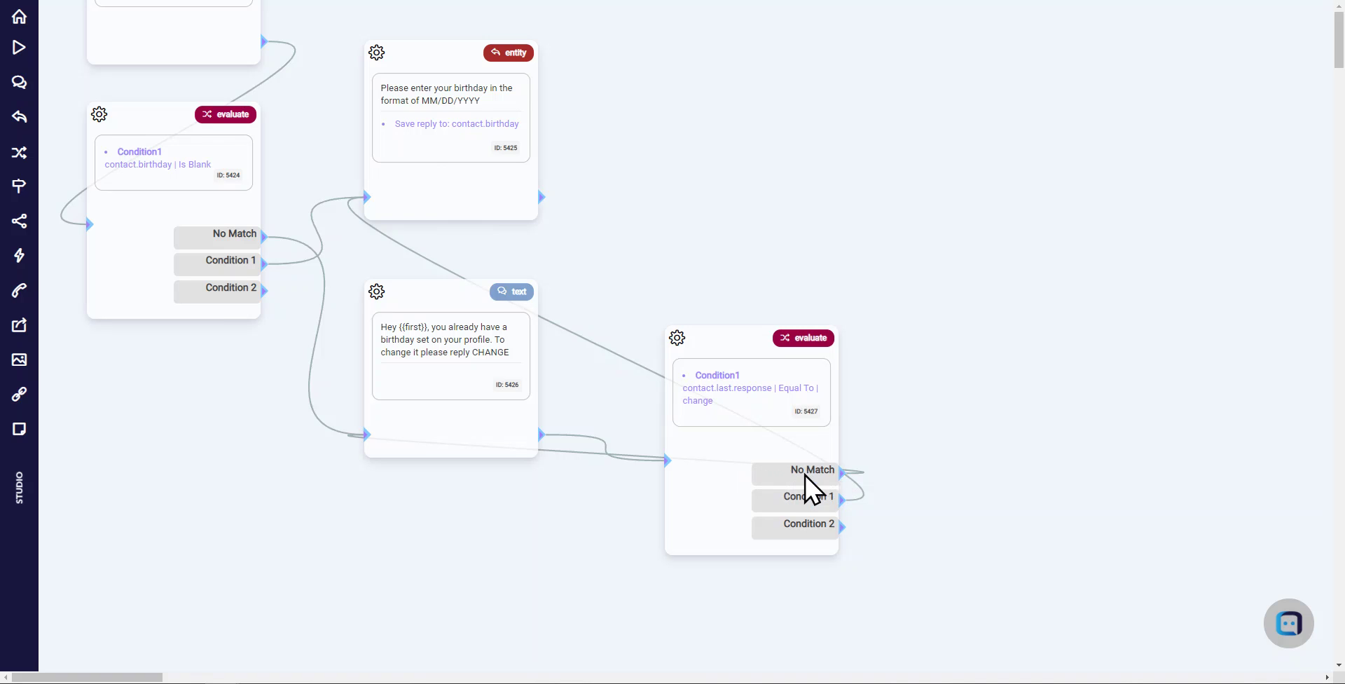
# Move the birthday quick reply block up to leave more space above the text block.
pyautogui.click(451, 347)
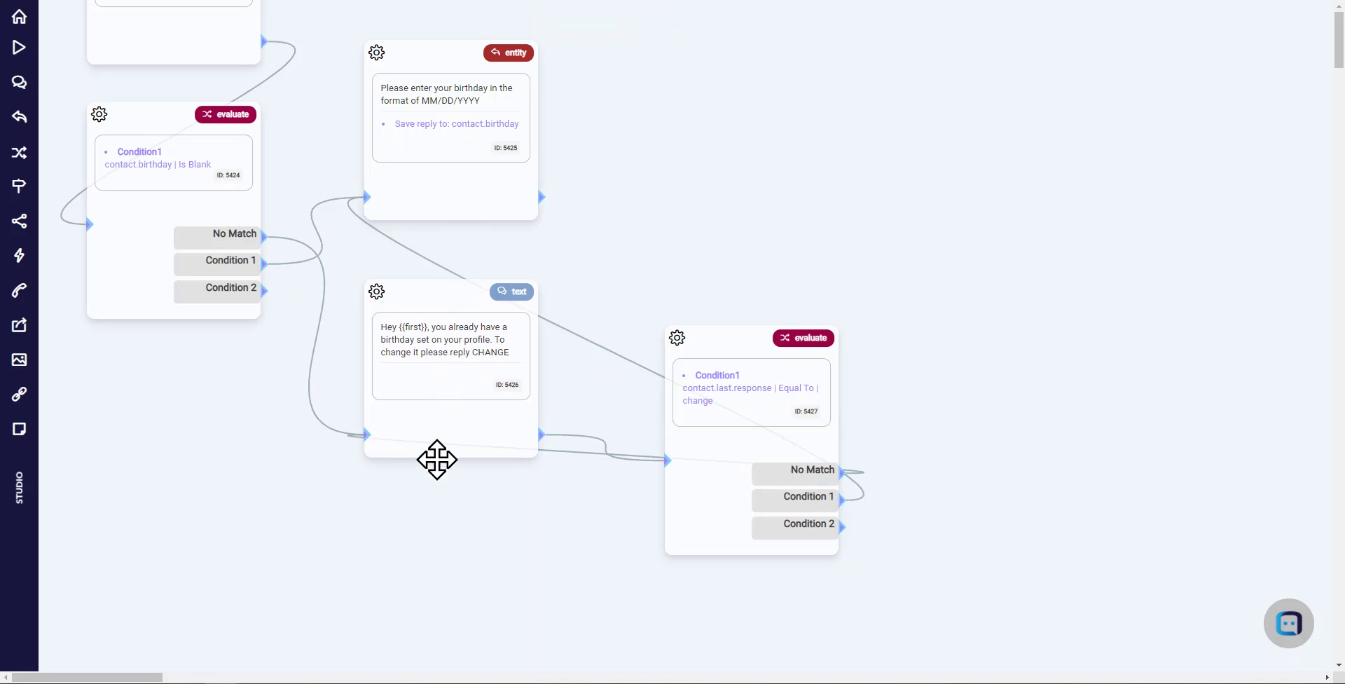
pyautogui.moveTo(625, 145); pyautogui.dragTo(637, 333)
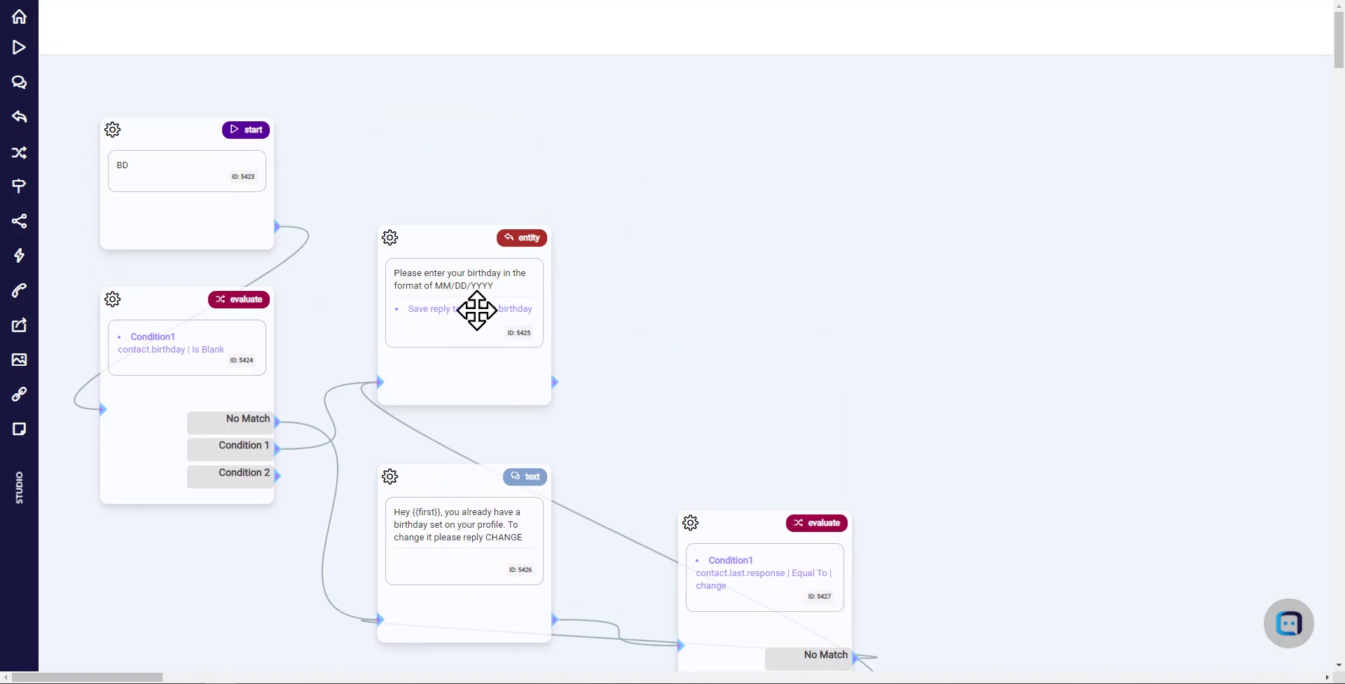
pyautogui.moveTo(468, 308); pyautogui.dragTo(466, 254)
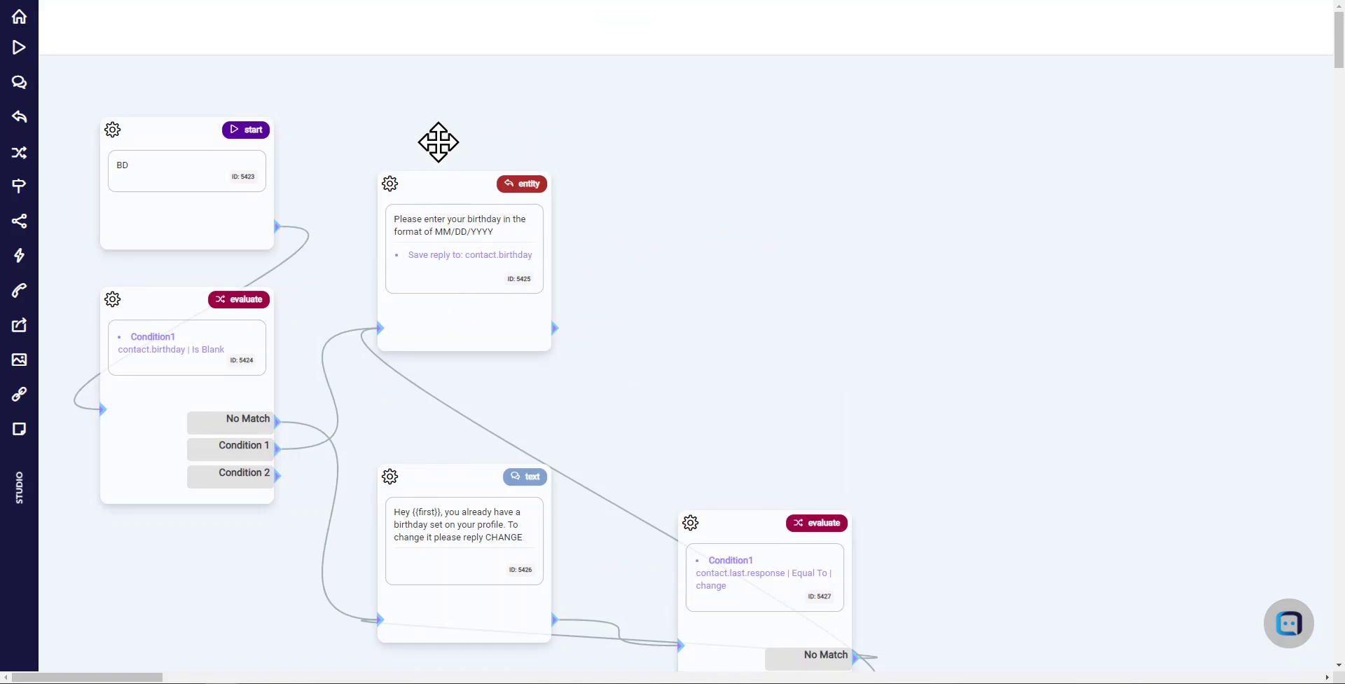
# Add a third evaluate block beside the birthday quick reply block, connect the quick reply's output to it, and nudge both evaluate blocks into place.
pyautogui.moveTo(435, 141); pyautogui.dragTo(479, 113)
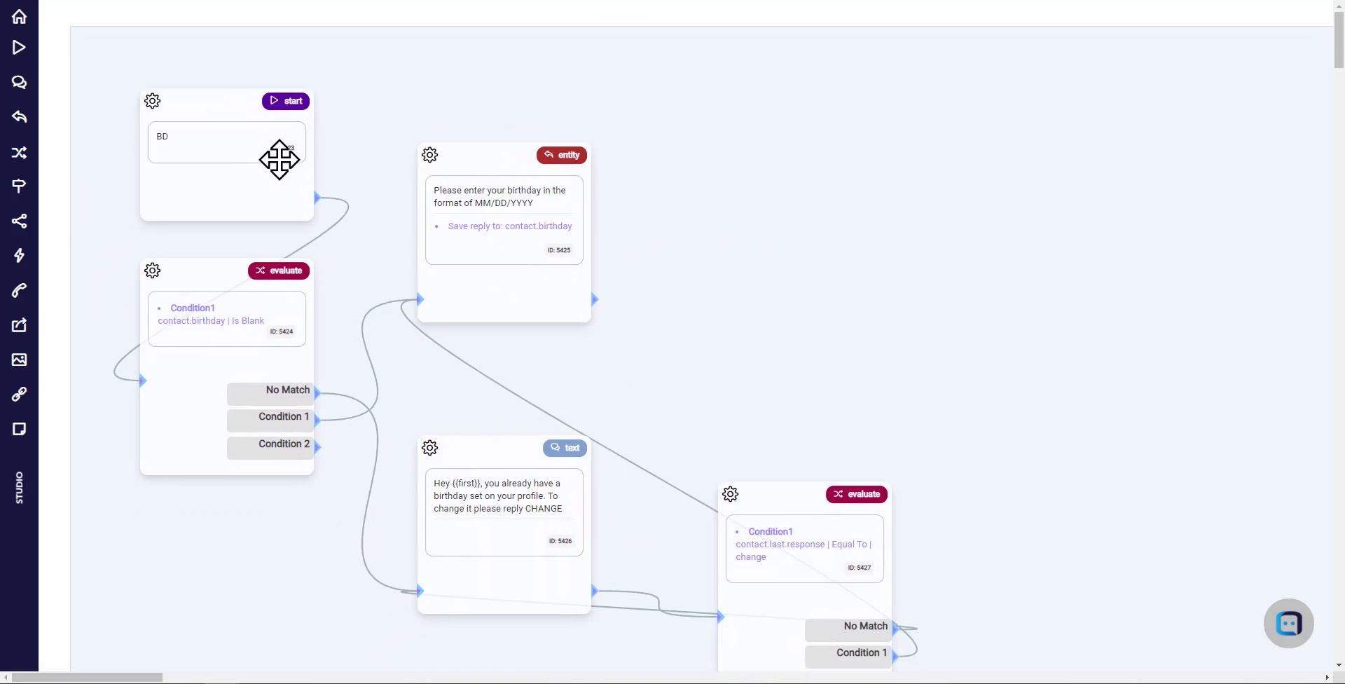
pyautogui.moveTo(23, 159); pyautogui.dragTo(712, 188)
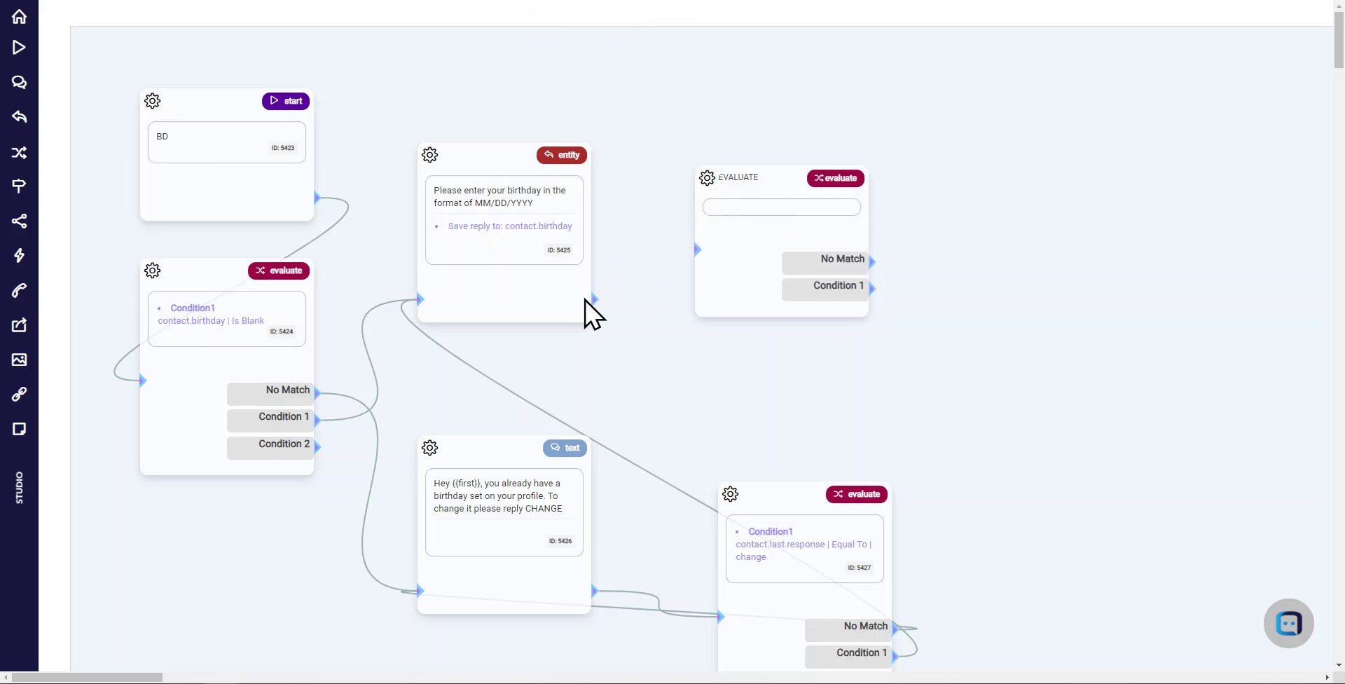
pyautogui.moveTo(594, 299); pyautogui.dragTo(716, 263)
pyautogui.moveTo(799, 206); pyautogui.dragTo(807, 213)
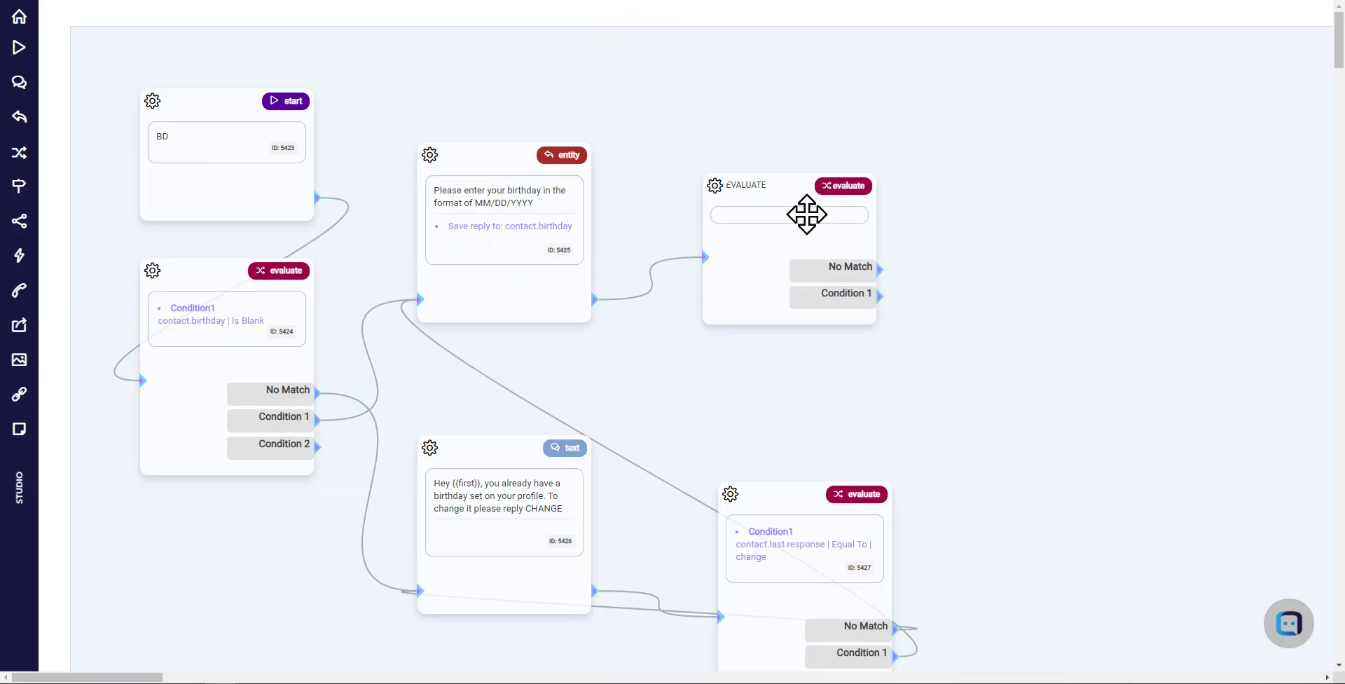
pyautogui.moveTo(811, 517); pyautogui.dragTo(810, 515)
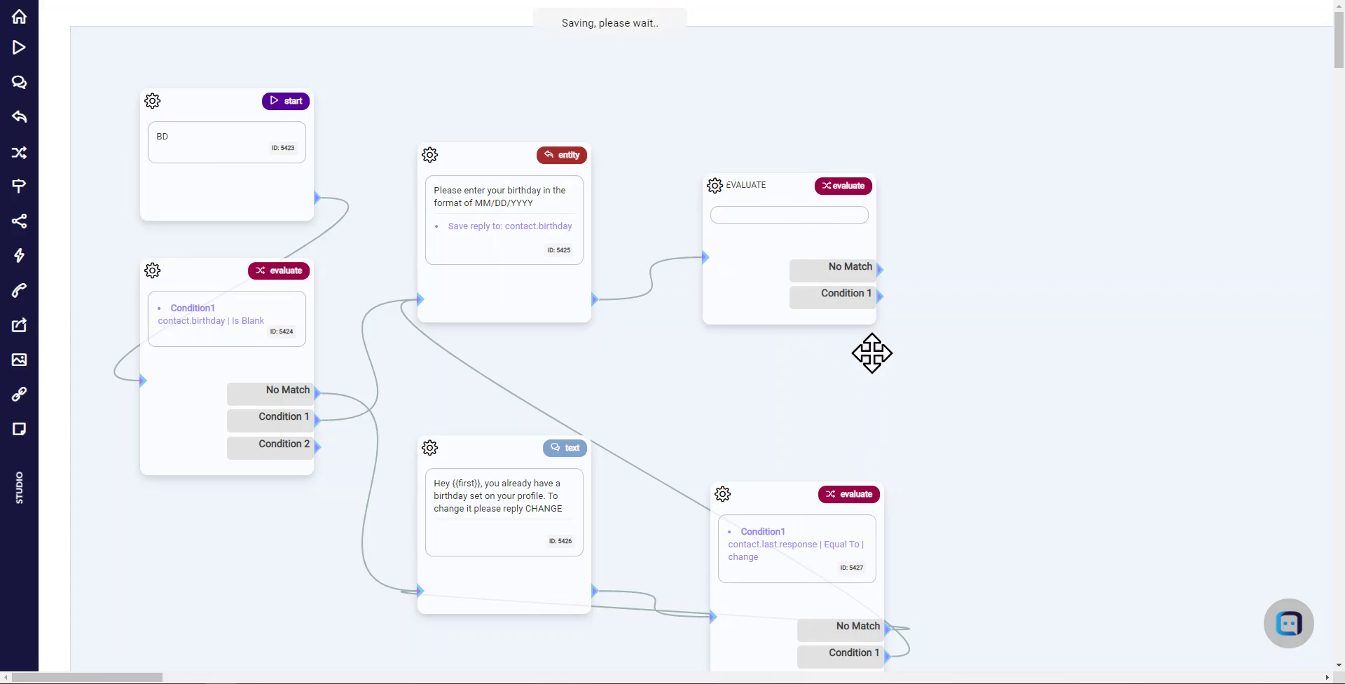
pyautogui.moveTo(793, 219)
pyautogui.mouseDown()
pyautogui.moveTo(787, 234)
pyautogui.moveTo(785, 218)
pyautogui.mouseUp()
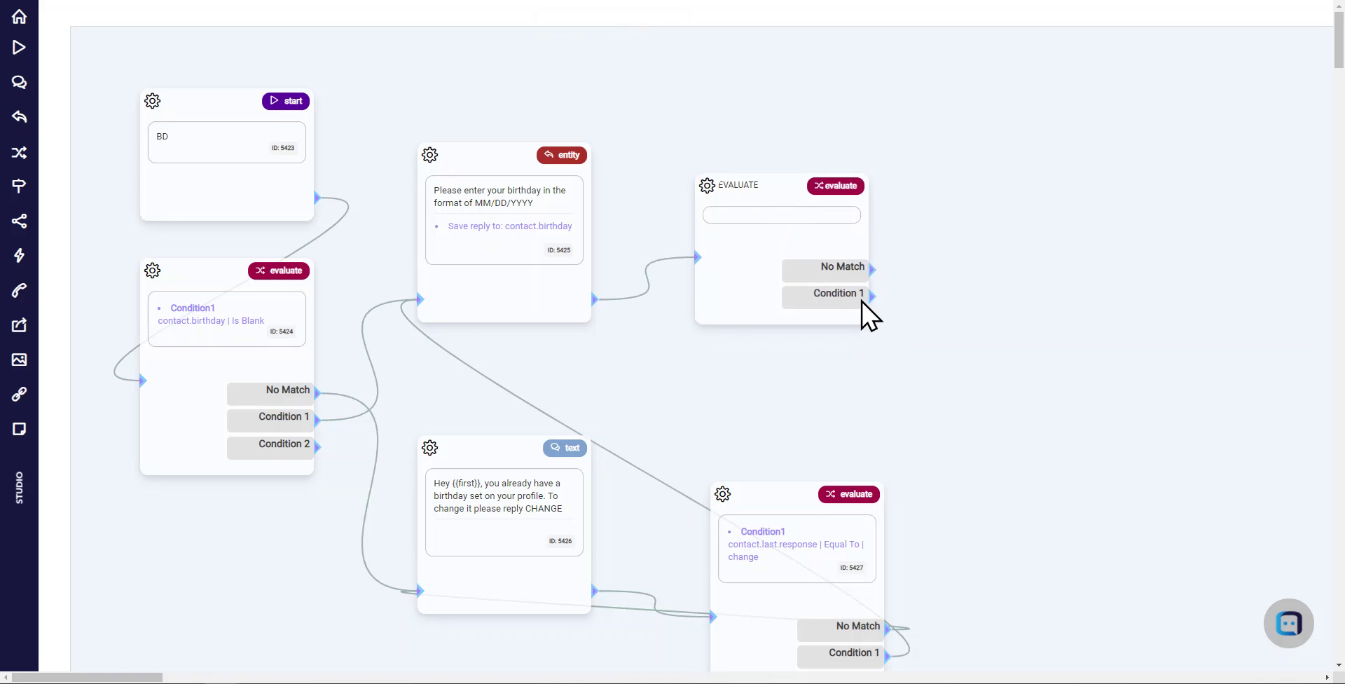
# Connect the third evaluate block's Condition 1 to the birthday block, configure it to test whether contact.last.response Is A Date, and save it.
pyautogui.moveTo(863, 303); pyautogui.dragTo(427, 302)
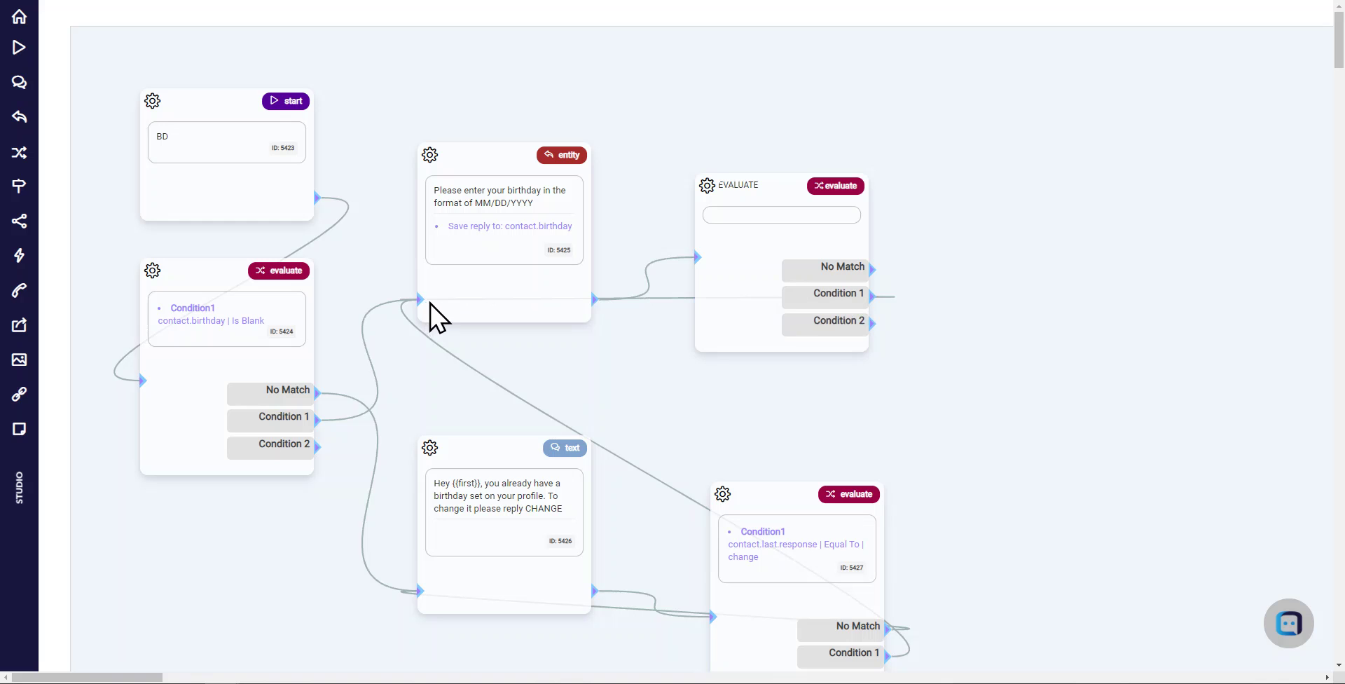
pyautogui.click(769, 212)
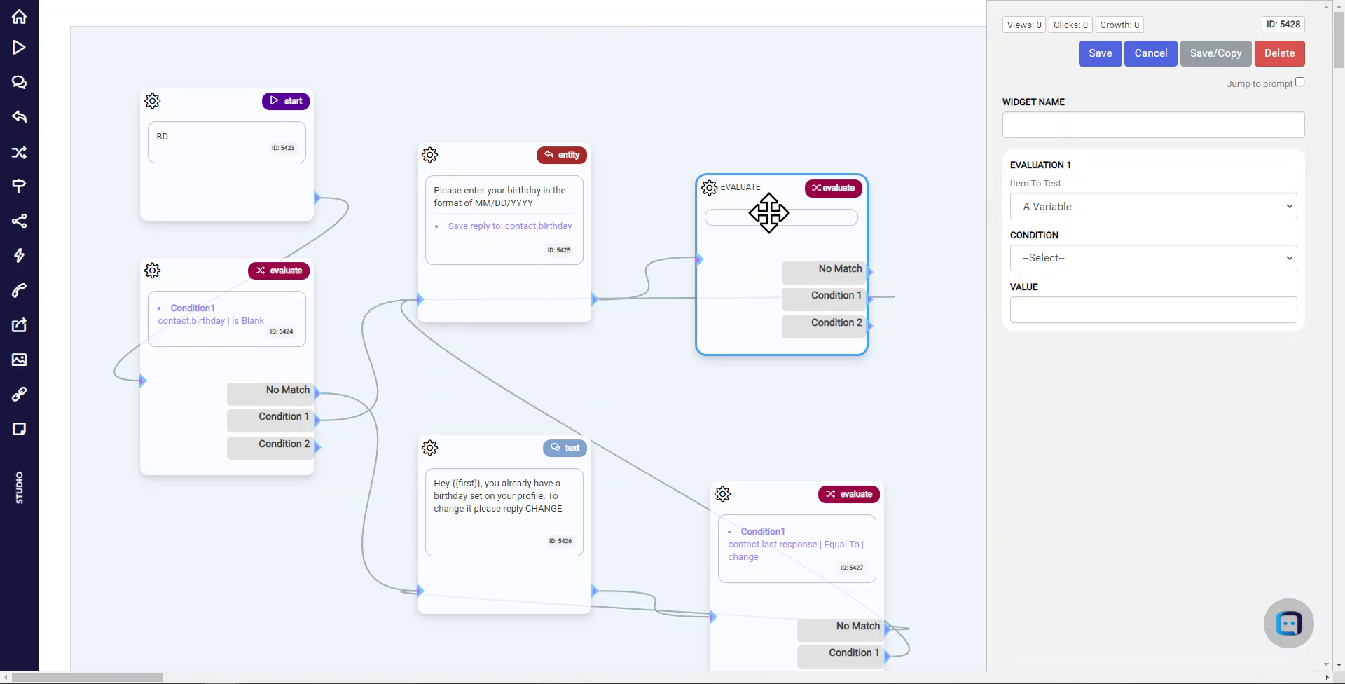
pyautogui.click(1191, 208)
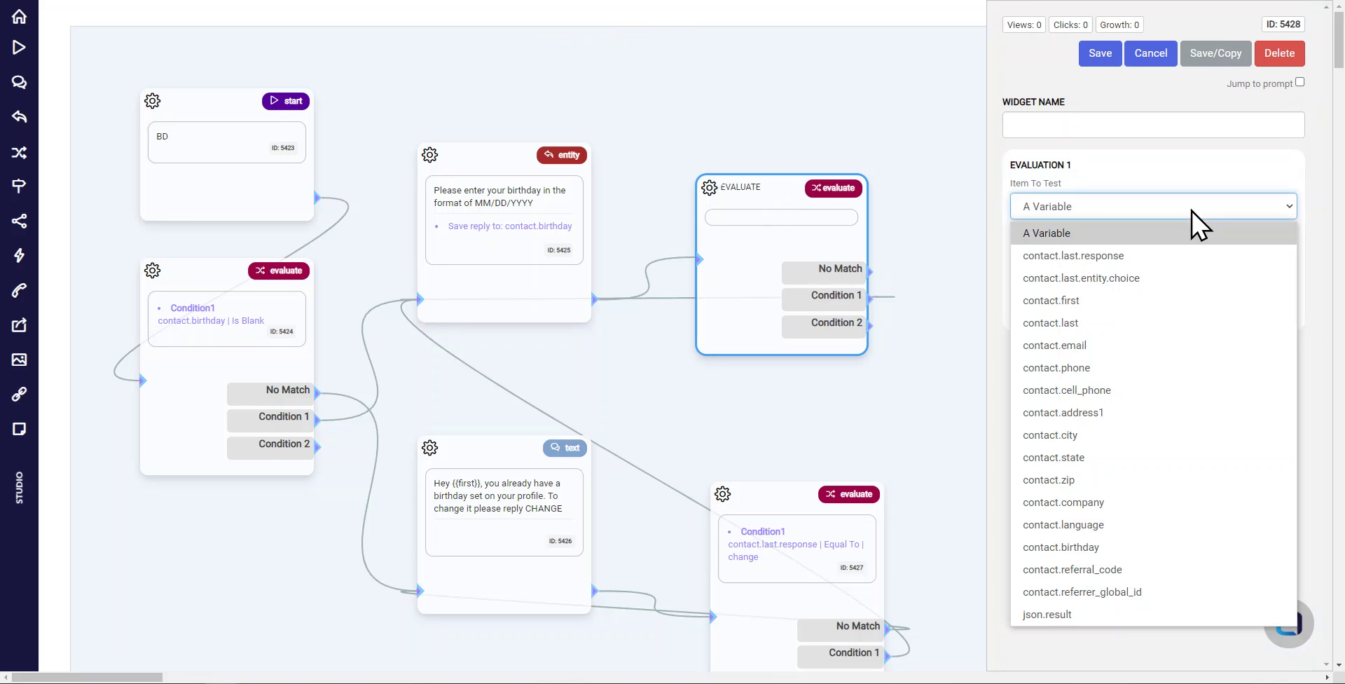
pyautogui.click(1182, 255)
pyautogui.click(1133, 257)
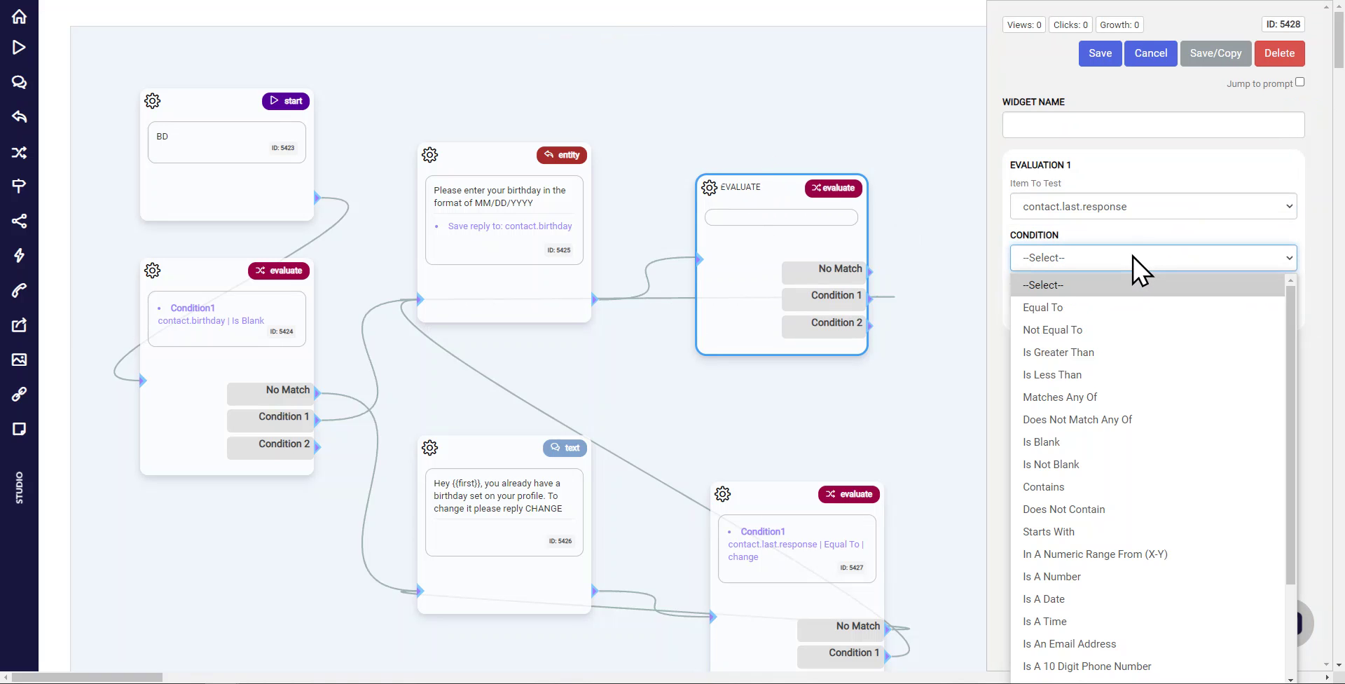
pyautogui.click(1108, 600)
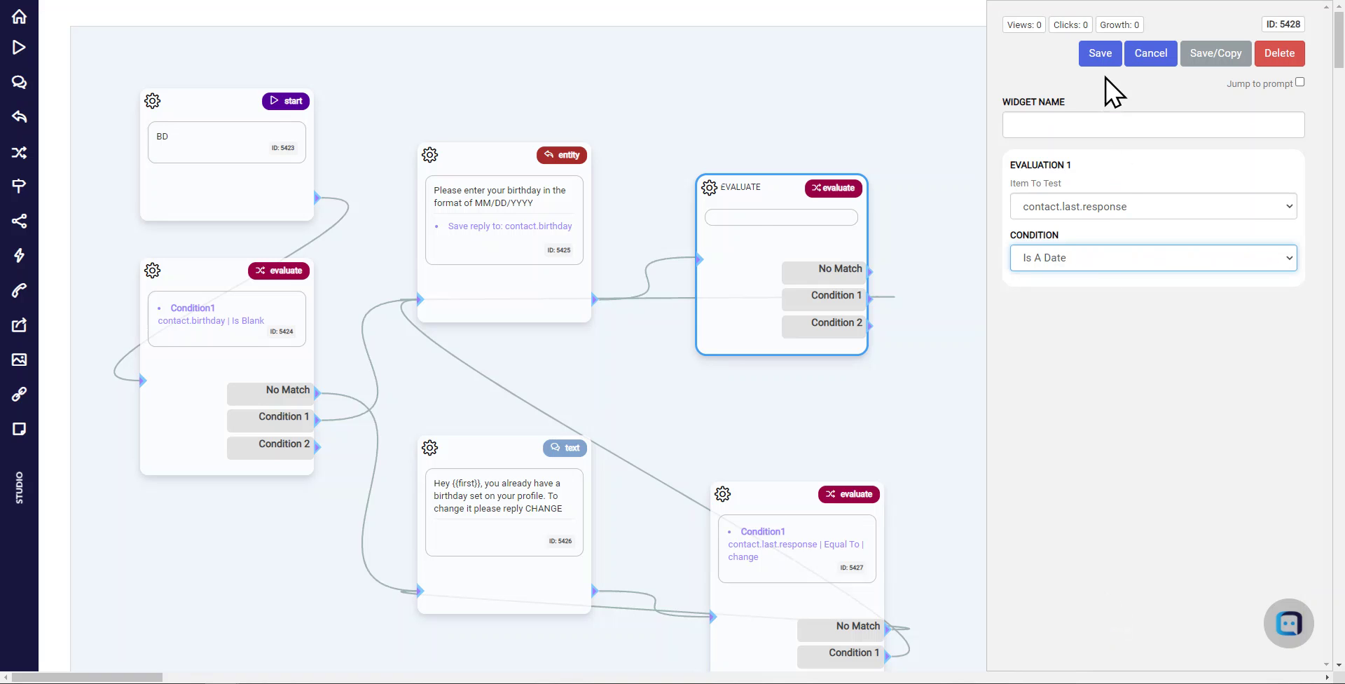
pyautogui.click(1101, 54)
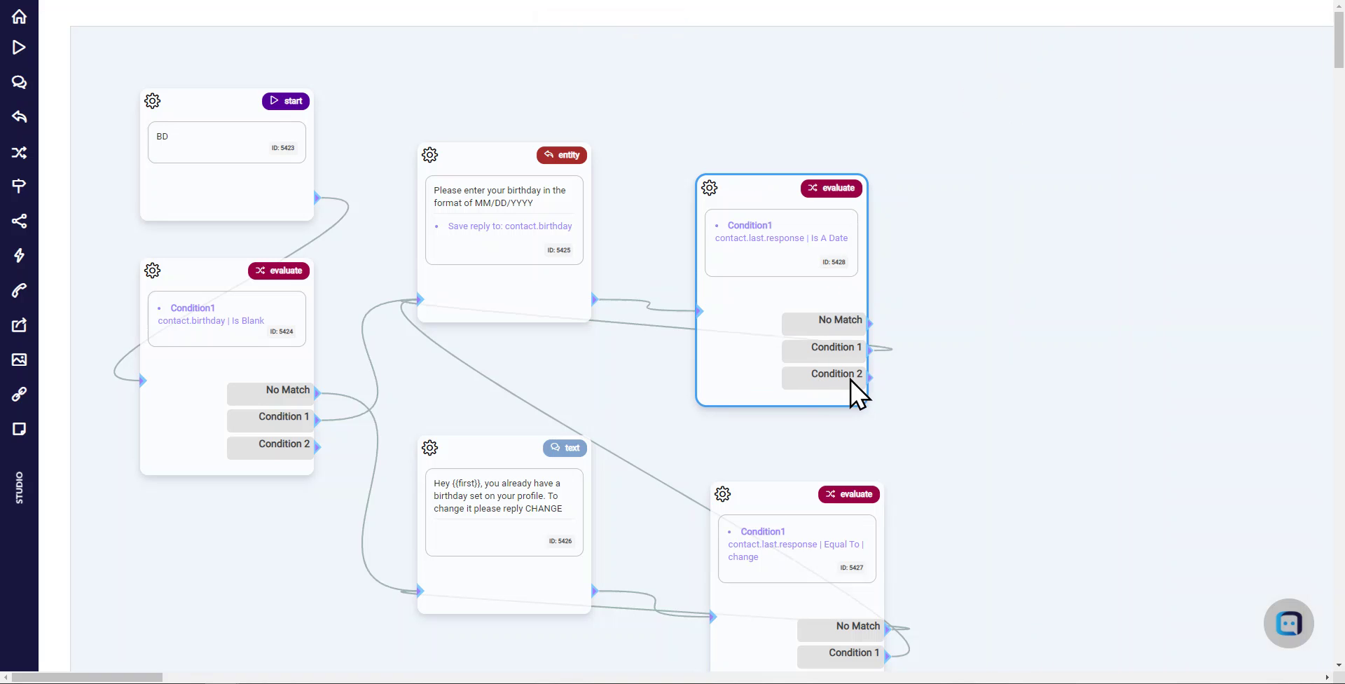
# Connect the date-check block's No Match output back to the birthday block and its Condition 1 output to a new action block beside it.
pyautogui.moveTo(780, 222); pyautogui.dragTo(768, 188)
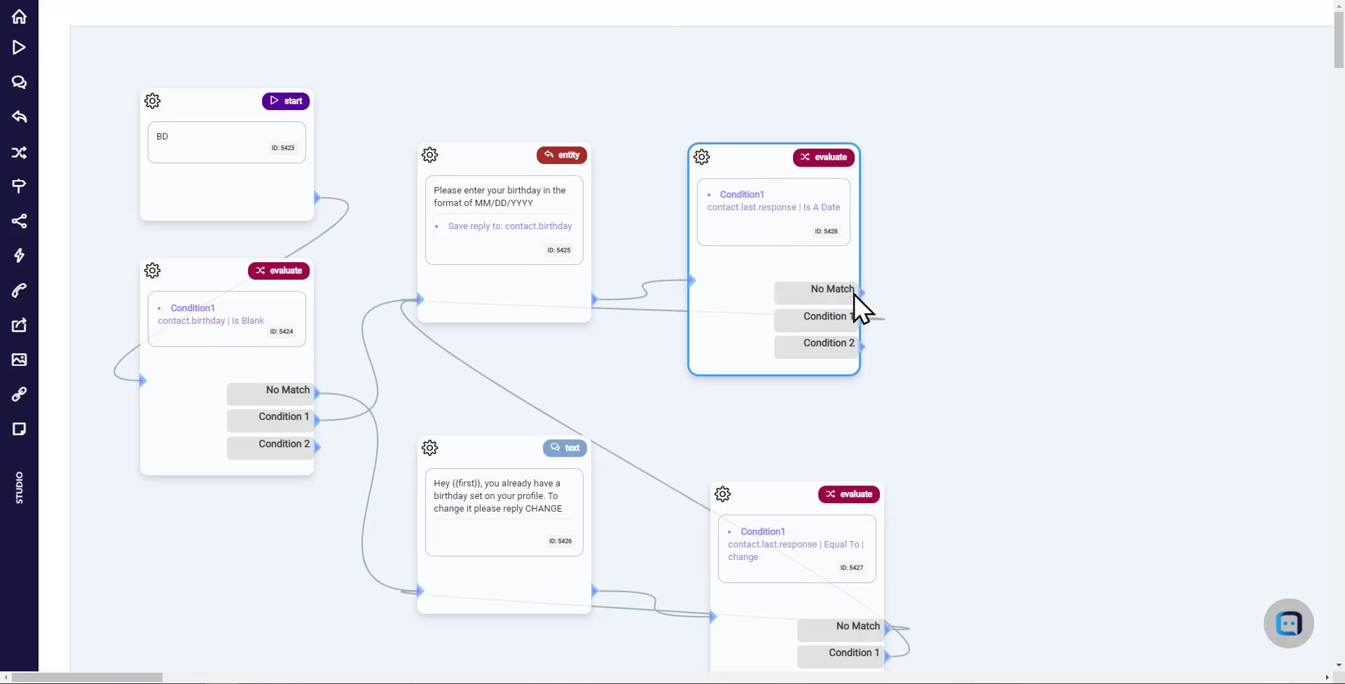
pyautogui.moveTo(851, 295); pyautogui.dragTo(427, 302)
pyautogui.moveTo(24, 253); pyautogui.dragTo(958, 89)
pyautogui.moveTo(864, 318); pyautogui.dragTo(961, 180)
# Set the action block to tag the user with "Birthday List" and save it.
pyautogui.click(1016, 126)
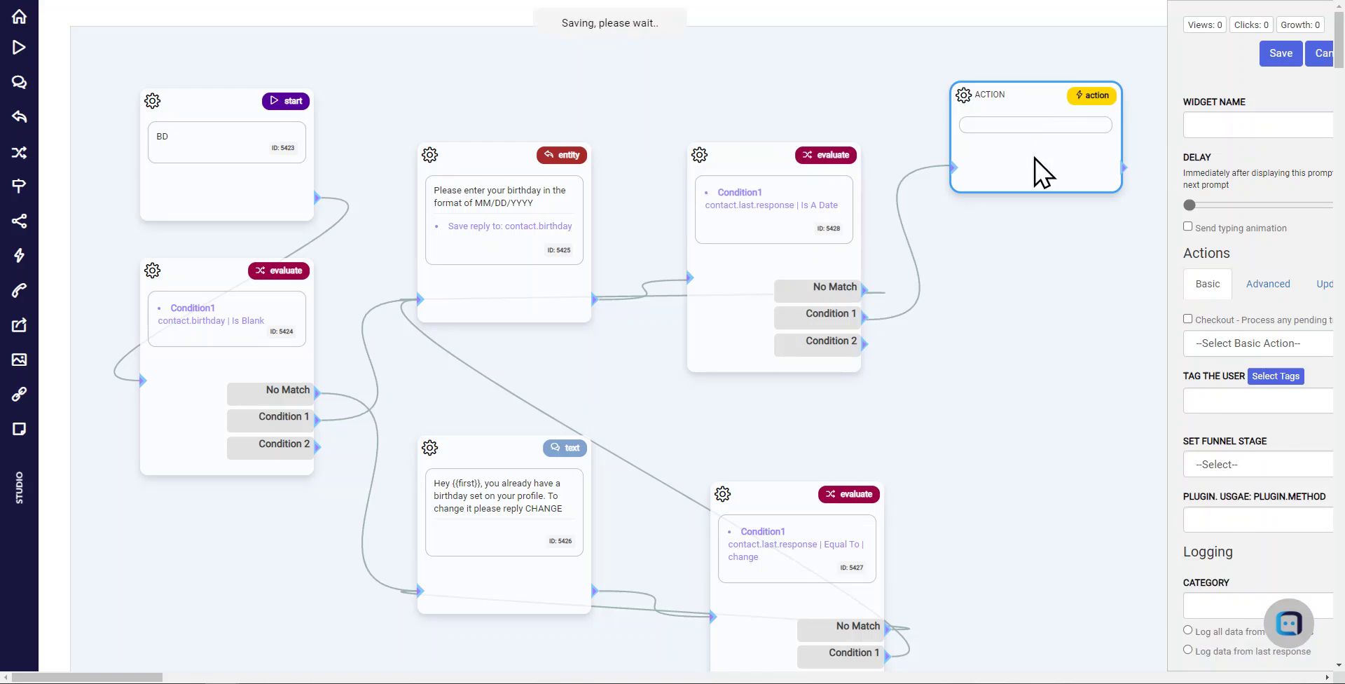
pyautogui.click(1043, 399)
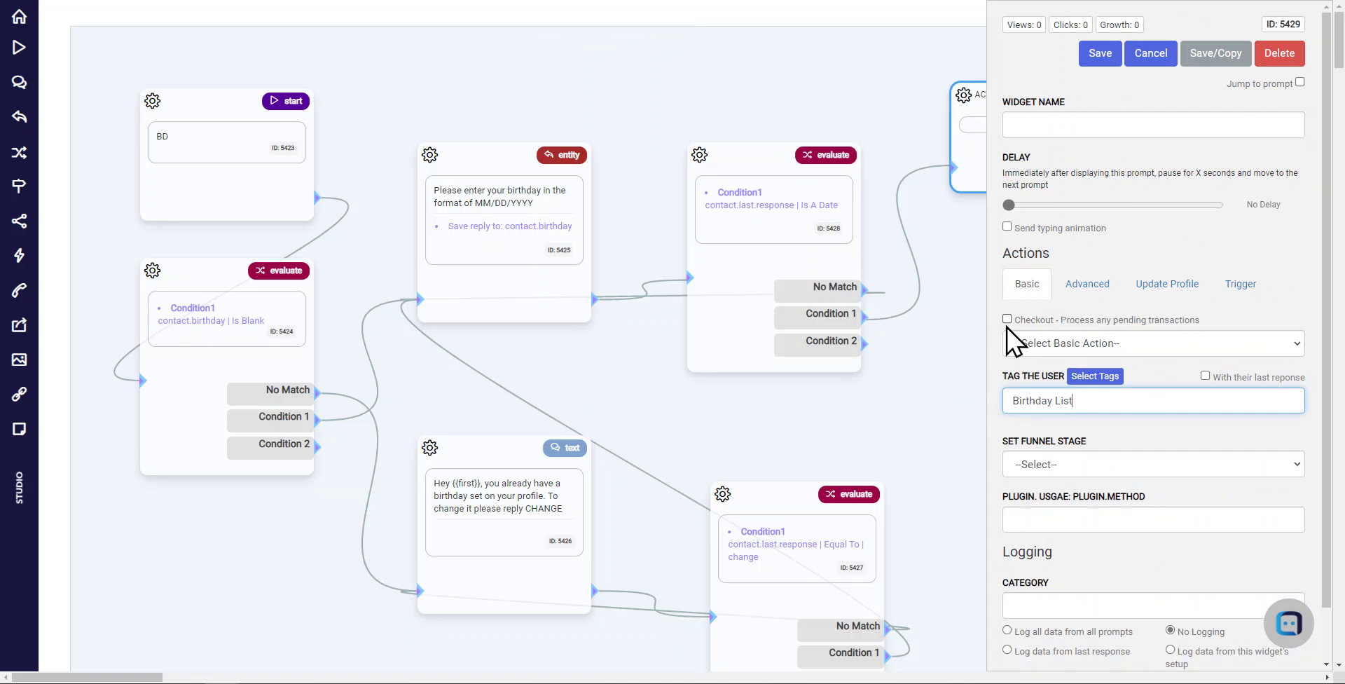
pyautogui.click(1103, 55)
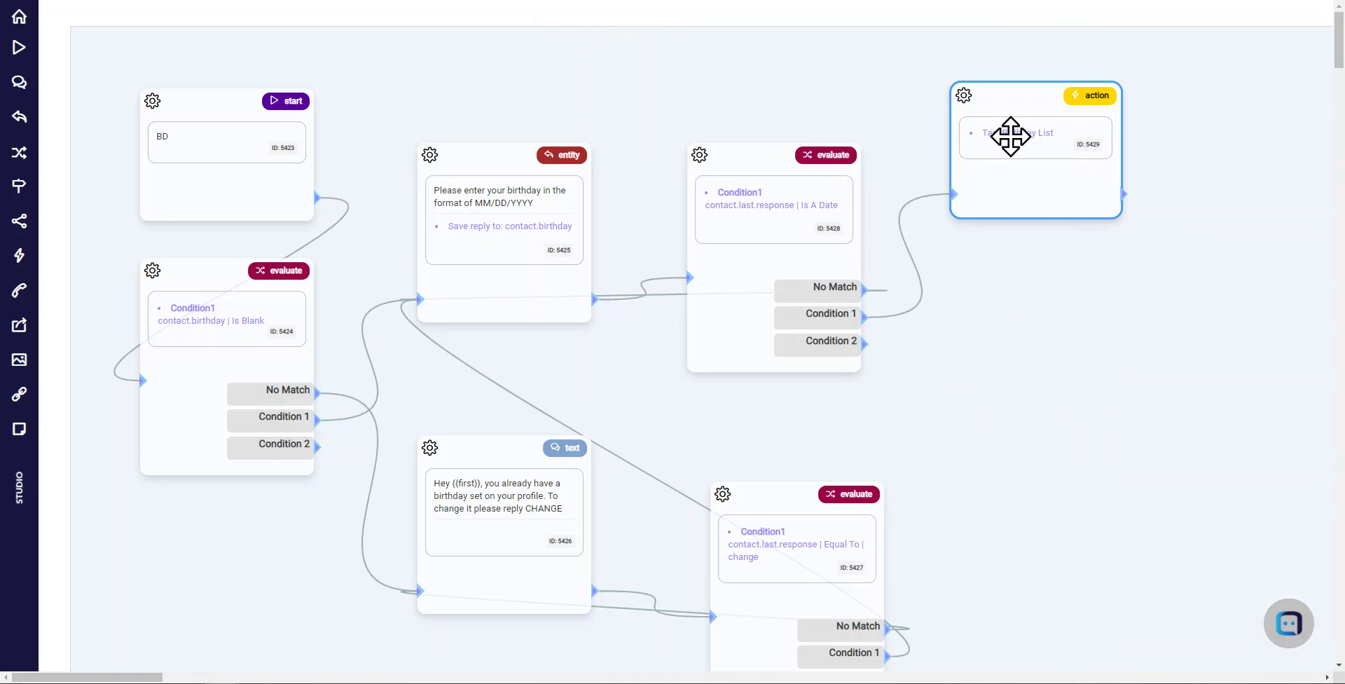
# Shift the action block slightly lower, add a text block beneath it, and connect the action block's output to the text block.
pyautogui.moveTo(1012, 135); pyautogui.dragTo(1035, 167)
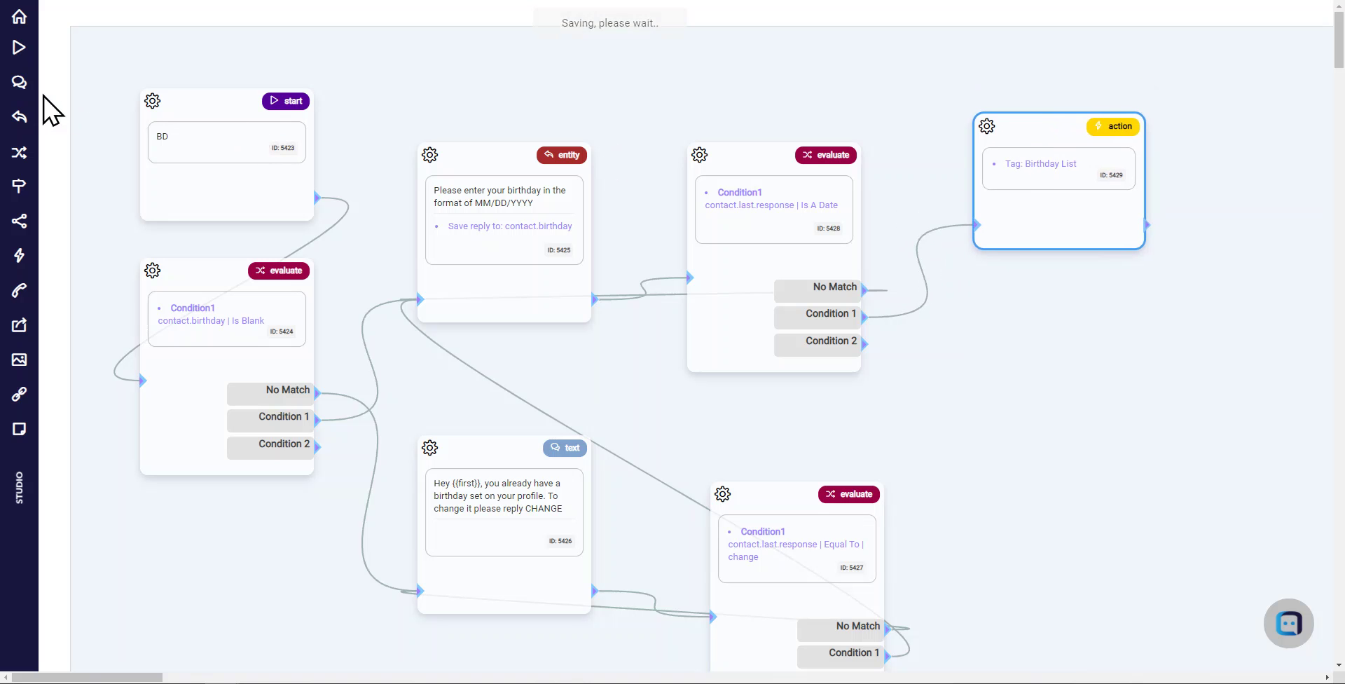
pyautogui.moveTo(23, 80); pyautogui.dragTo(991, 315)
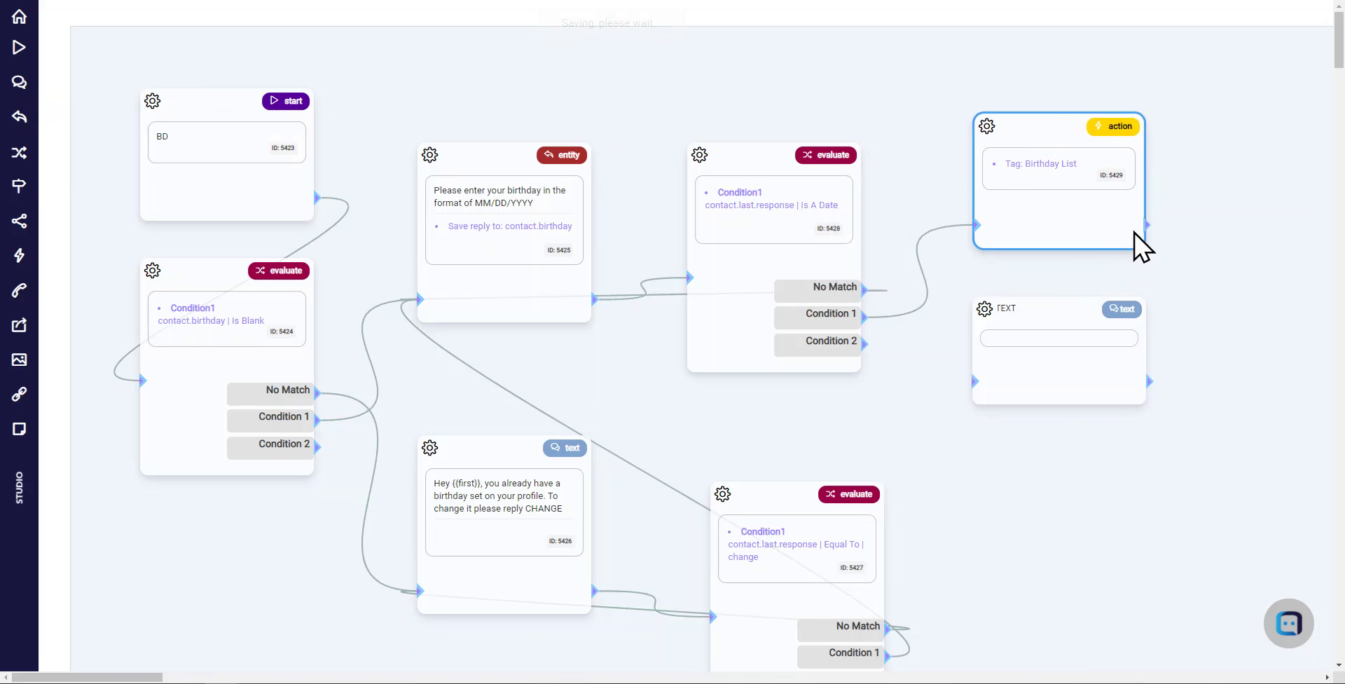
pyautogui.moveTo(1147, 225); pyautogui.dragTo(977, 383)
# Enter "Thank you for updating your birth date! You will recieve a specila gift on your special day!" as the new text block's message.
pyautogui.click(1045, 339)
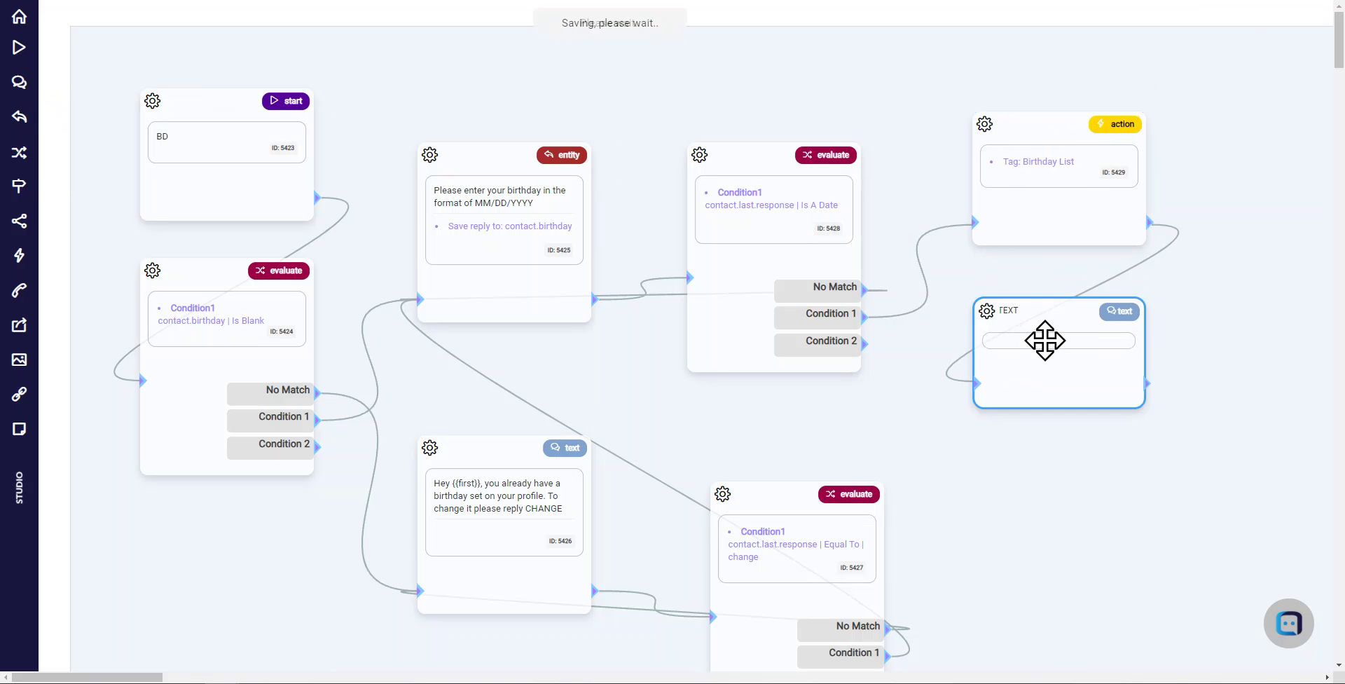
pyautogui.click(1105, 335)
pyautogui.write('T')
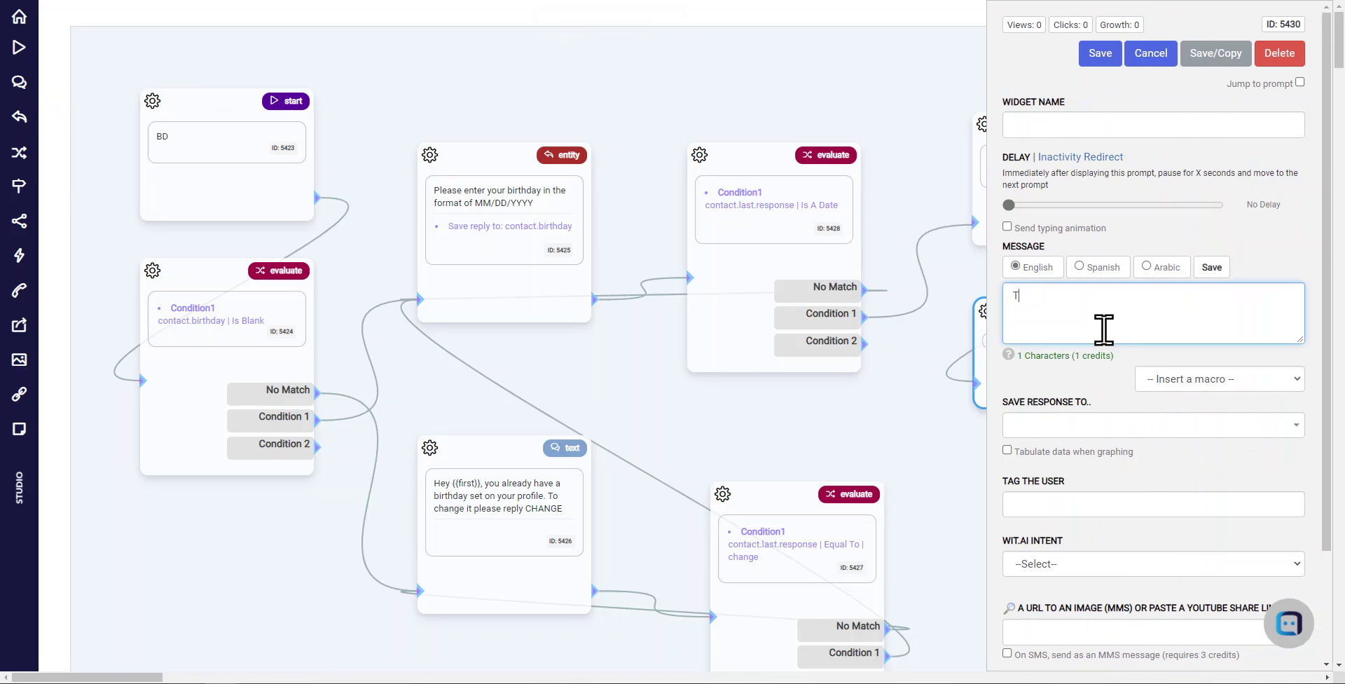
pyautogui.write('hank you for updating your birth date! You will recieve a specila gift on your special day!')
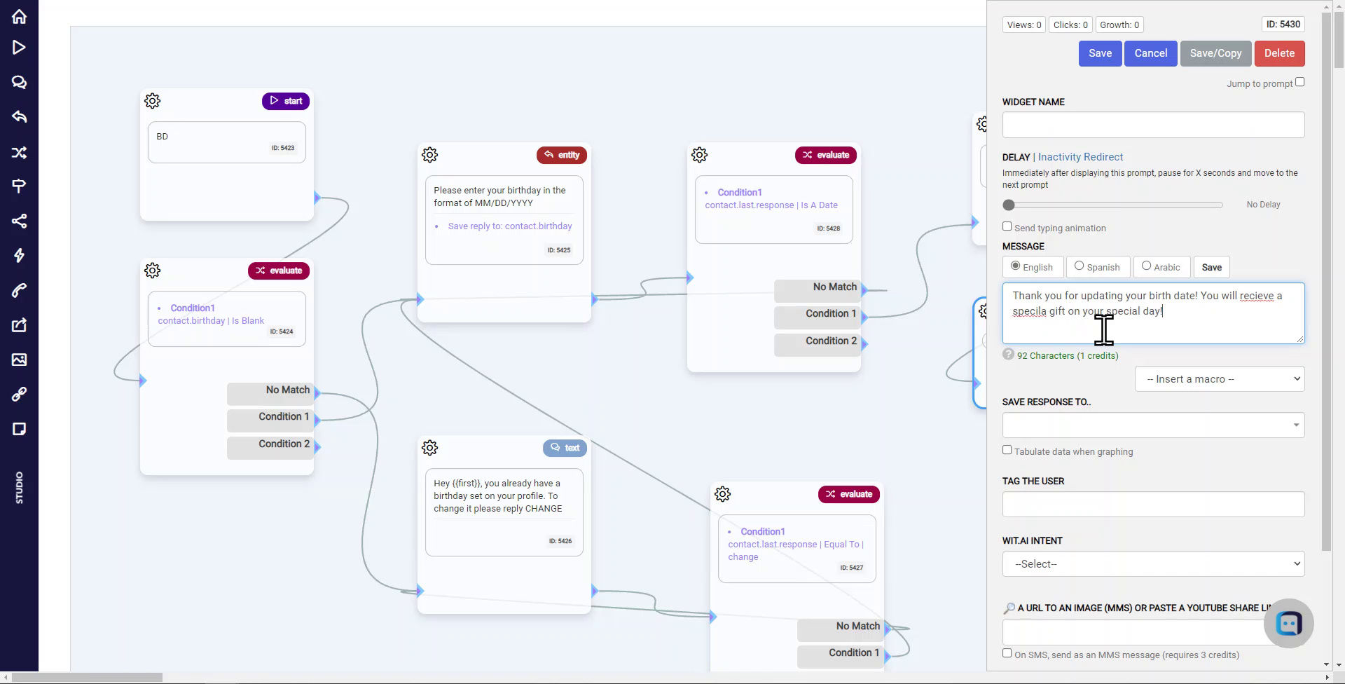
# Correct the misspelled words to "special" and "receive" in the thank-you message and save the text block.
pyautogui.rightClick(1039, 312)
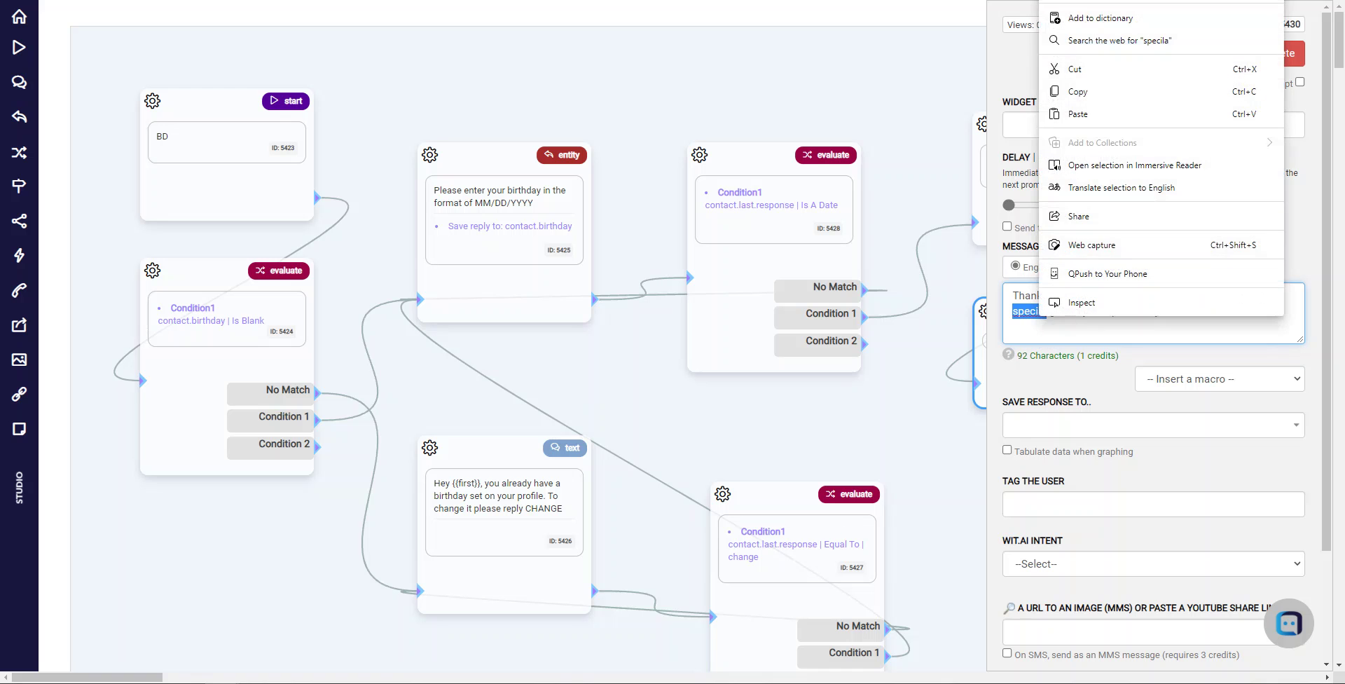
pyautogui.click(1026, 336)
pyautogui.click(1049, 313)
pyautogui.press('BackSpace')
pyautogui.press('BackSpace')
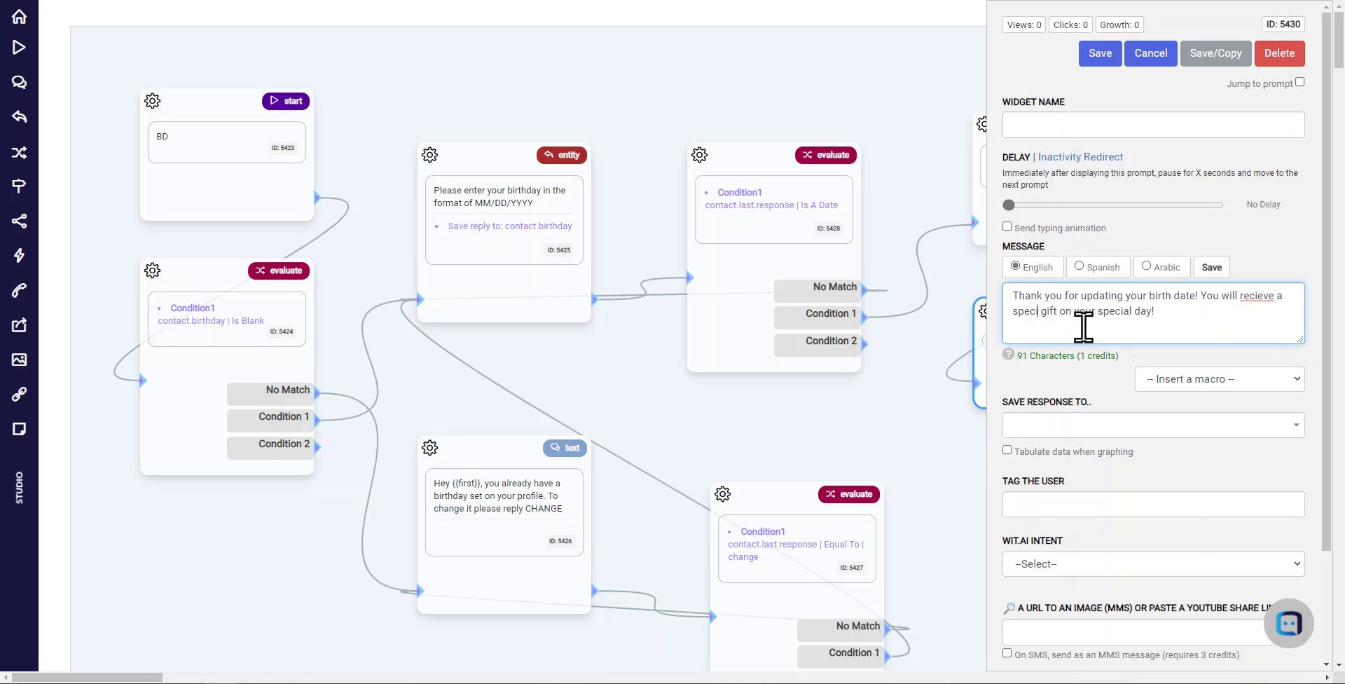
pyautogui.write('al')
pyautogui.rightClick(1251, 296)
pyautogui.click(1119, 322)
pyautogui.click(1101, 54)
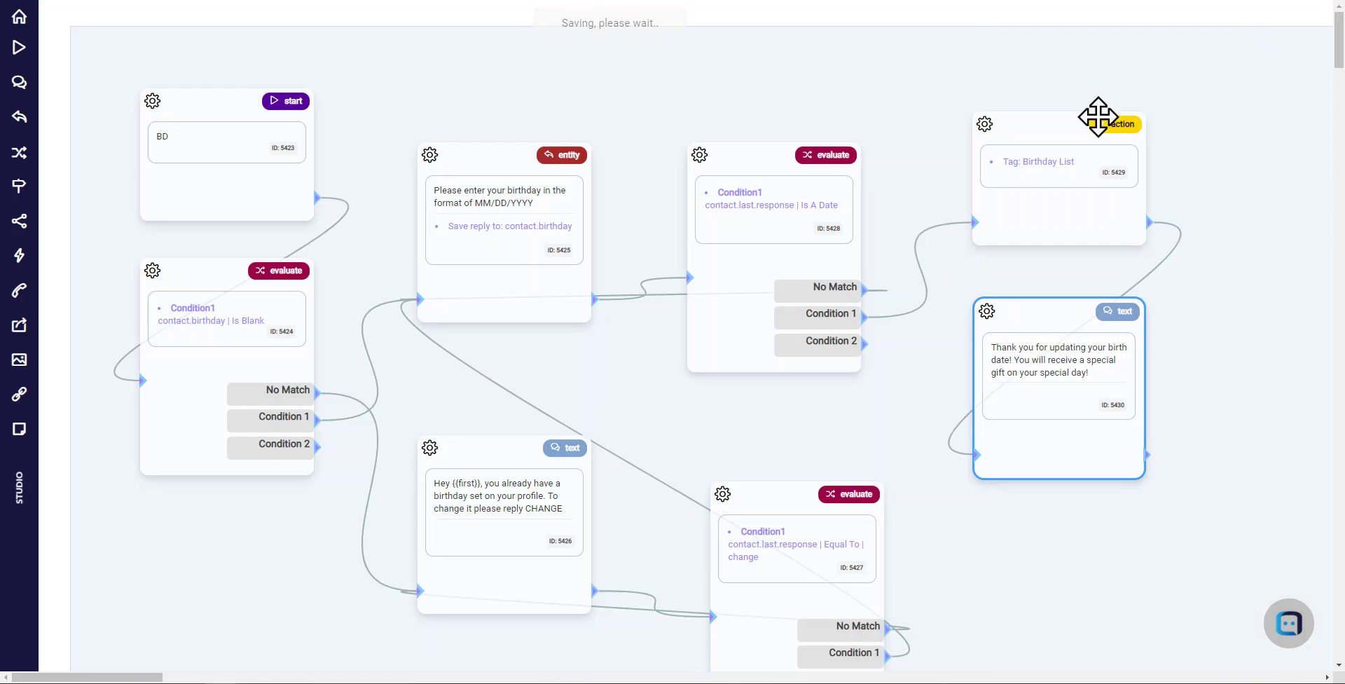
# Move the thank-you text block slightly lower and the date-check evaluate block and birthday block higher.
pyautogui.moveTo(1052, 364); pyautogui.dragTo(1057, 386)
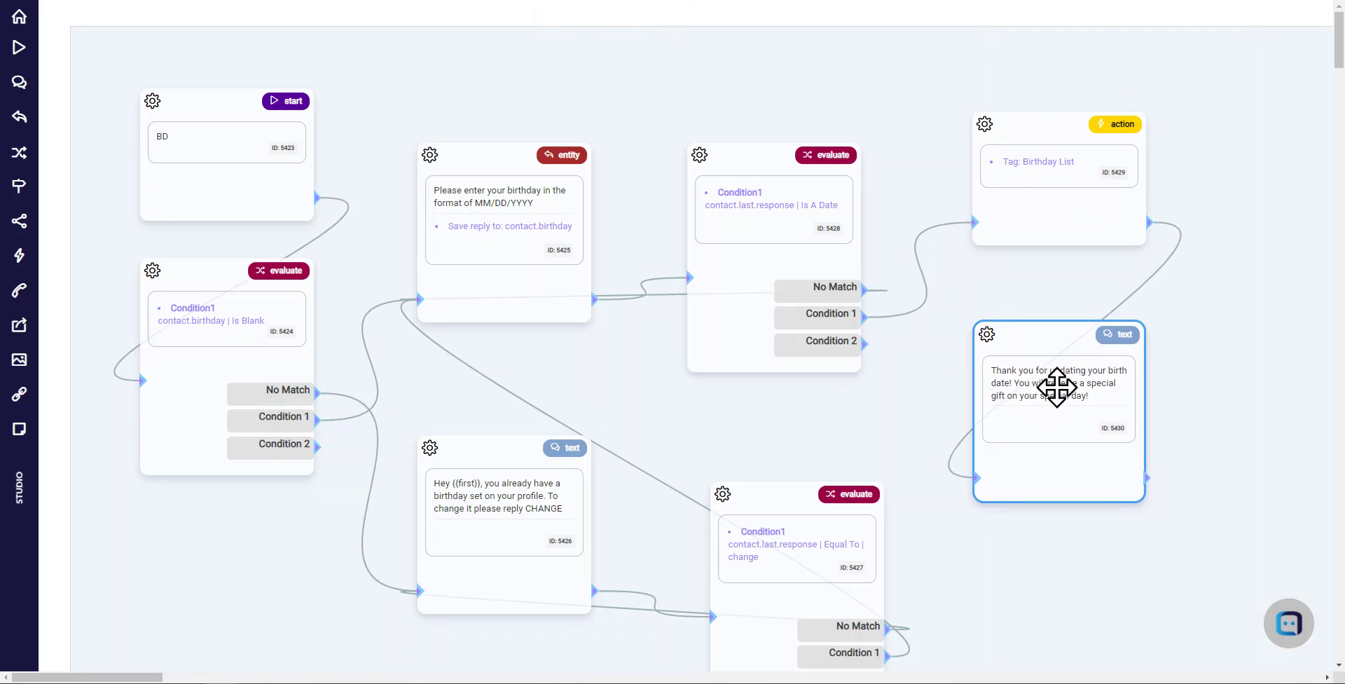
pyautogui.moveTo(764, 193); pyautogui.dragTo(773, 117)
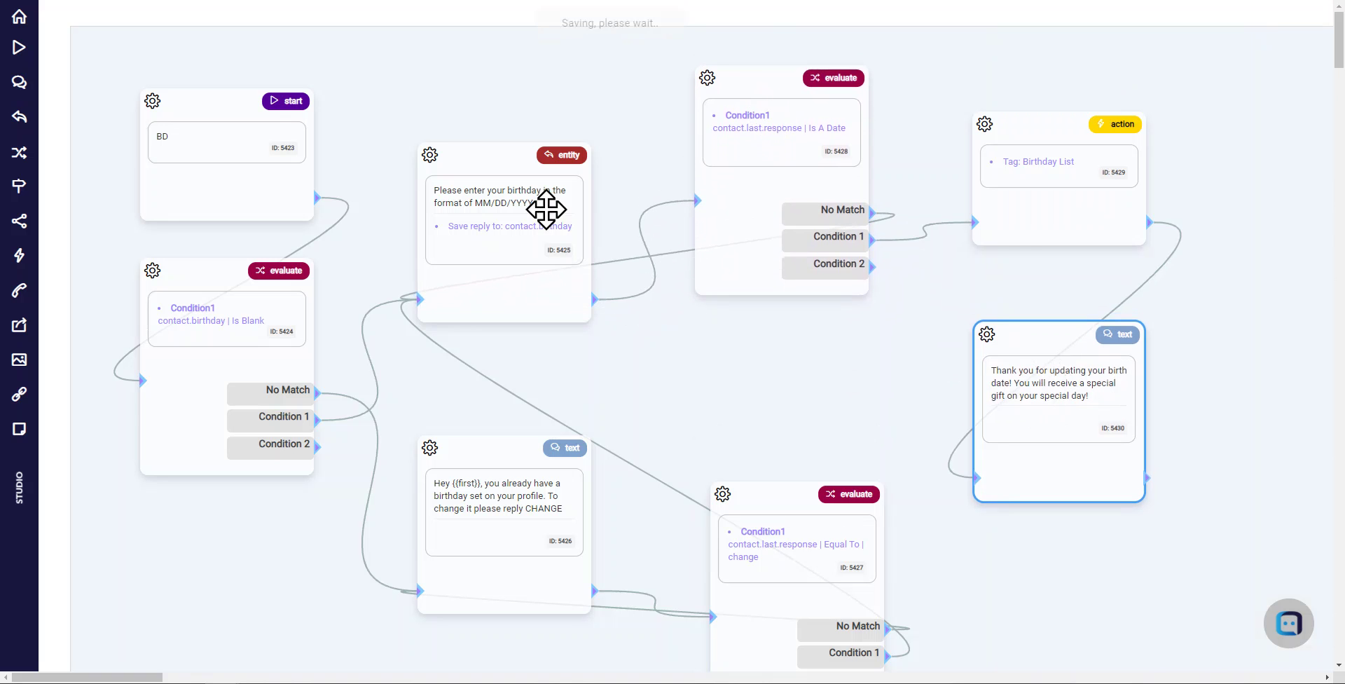
pyautogui.moveTo(502, 211)
pyautogui.mouseDown()
pyautogui.moveTo(503, 190)
pyautogui.moveTo(503, 206)
pyautogui.mouseUp()
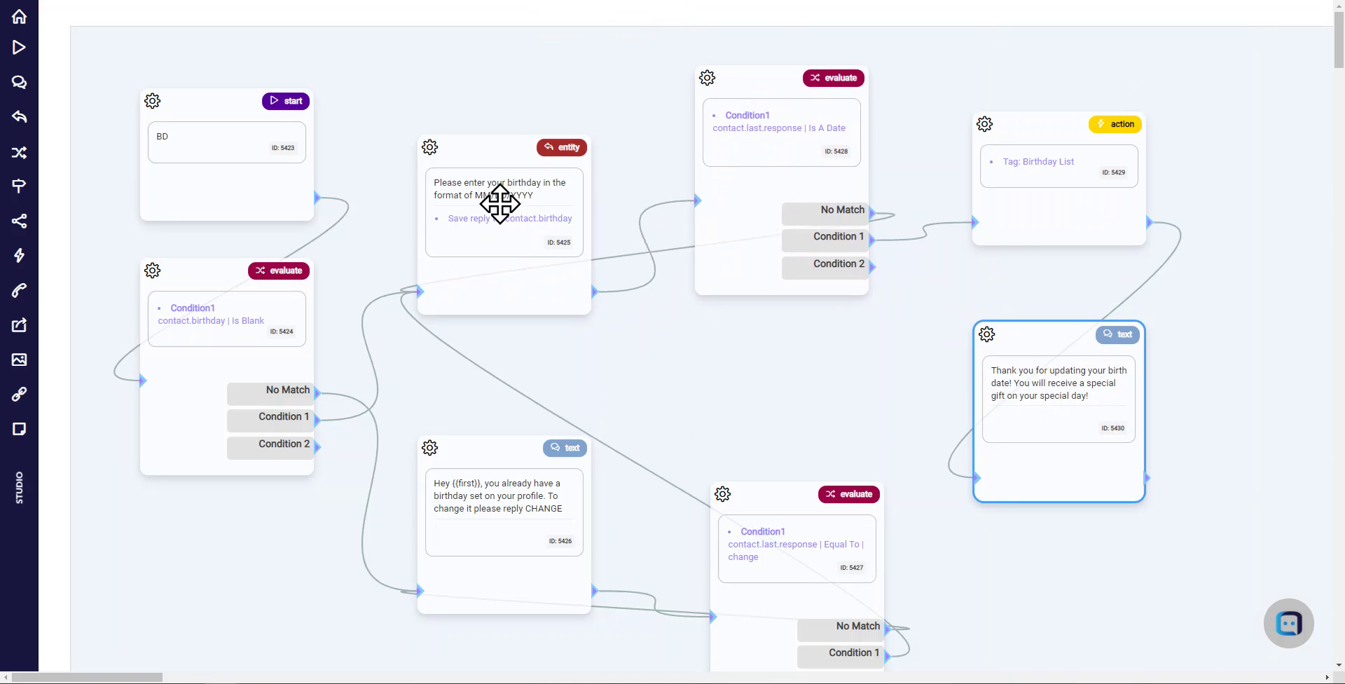
# Open the date-check evaluate block to review its item to test and condition, and save it.
pyautogui.click(776, 135)
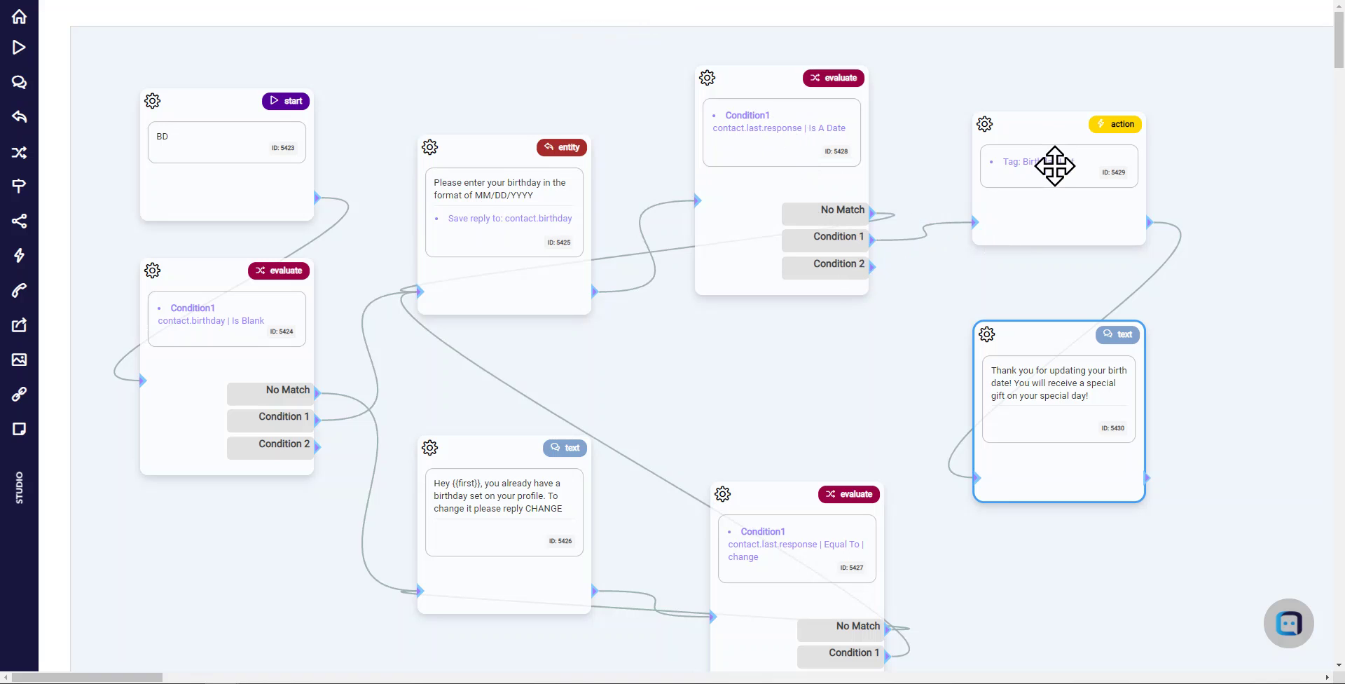
pyautogui.click(762, 139)
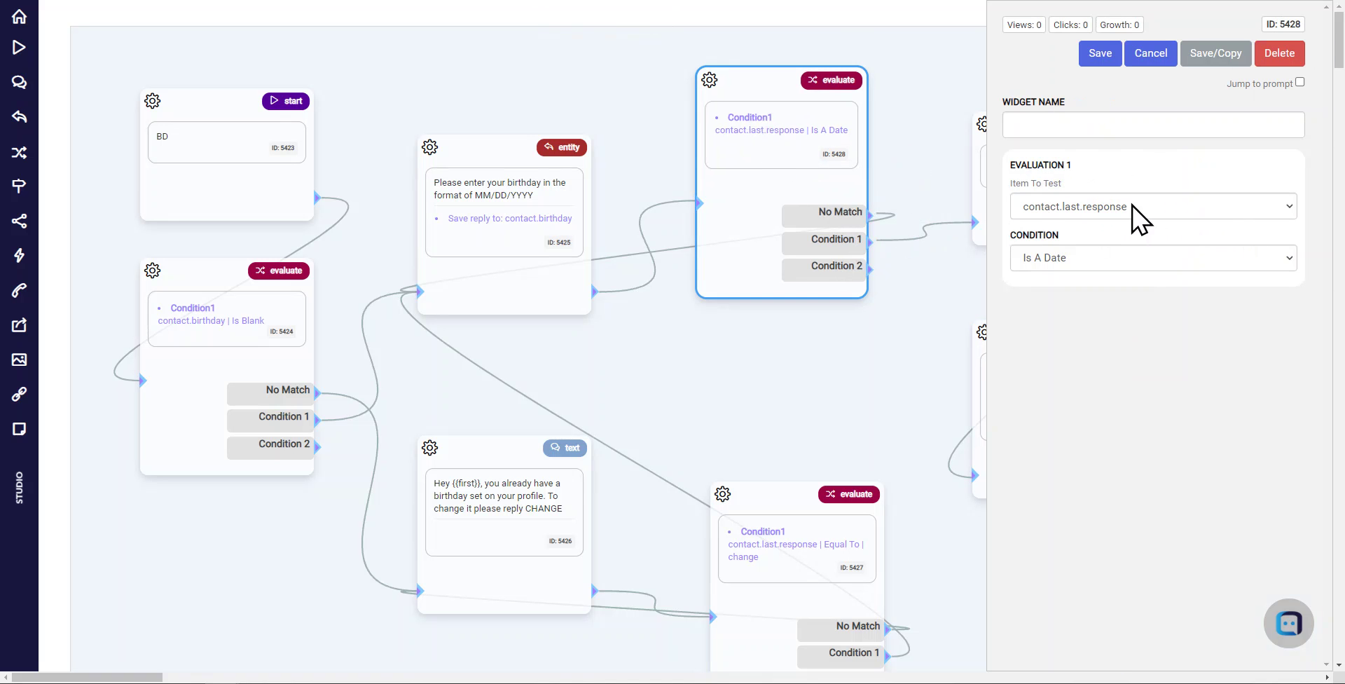
pyautogui.click(1113, 58)
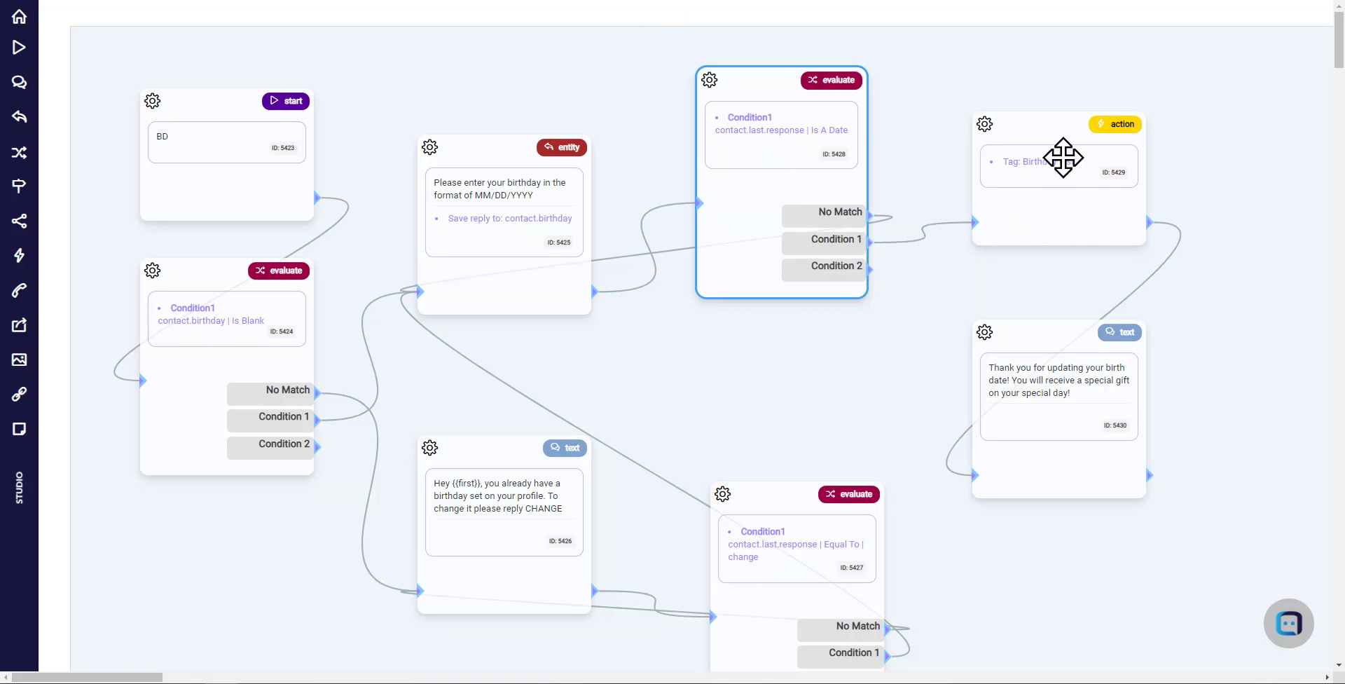
# Lower the date-check evaluate block slightly and realign the action block above the thank-you text block.
pyautogui.moveTo(1046, 162); pyautogui.dragTo(1069, 162)
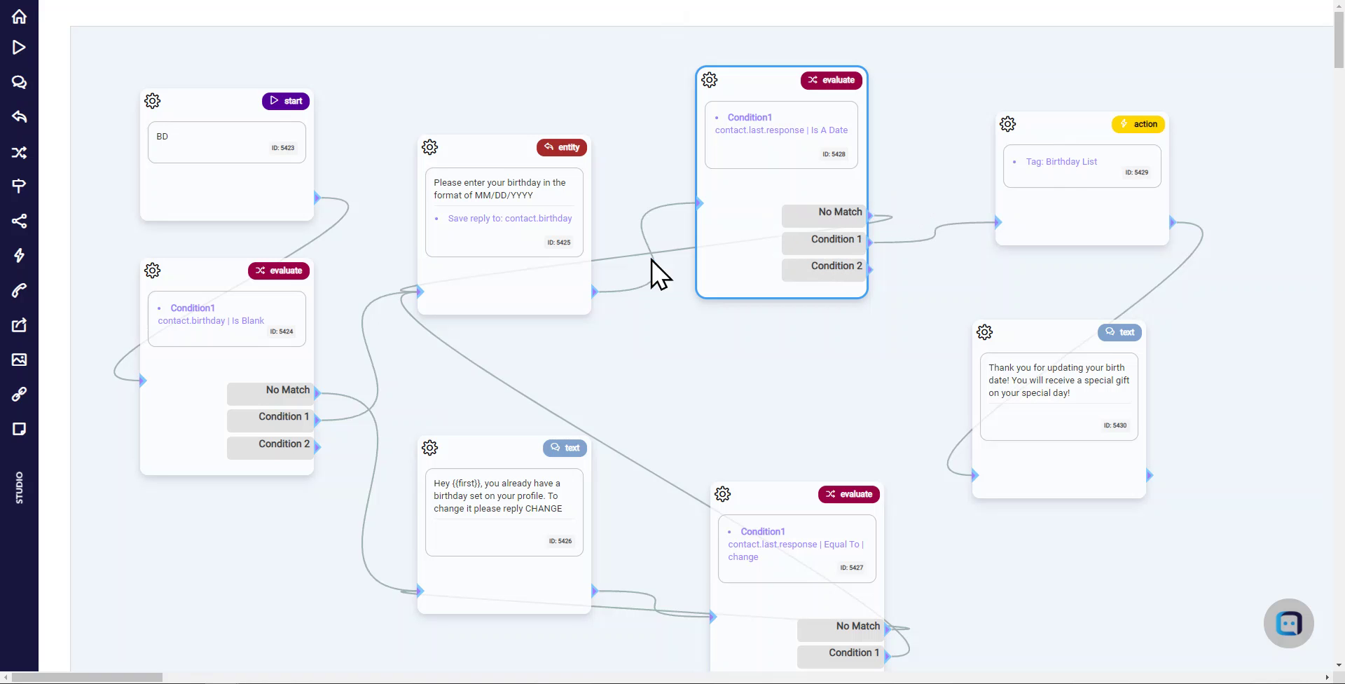
pyautogui.moveTo(497, 206)
pyautogui.mouseDown()
pyautogui.moveTo(498, 221)
pyautogui.moveTo(495, 208)
pyautogui.mouseUp()
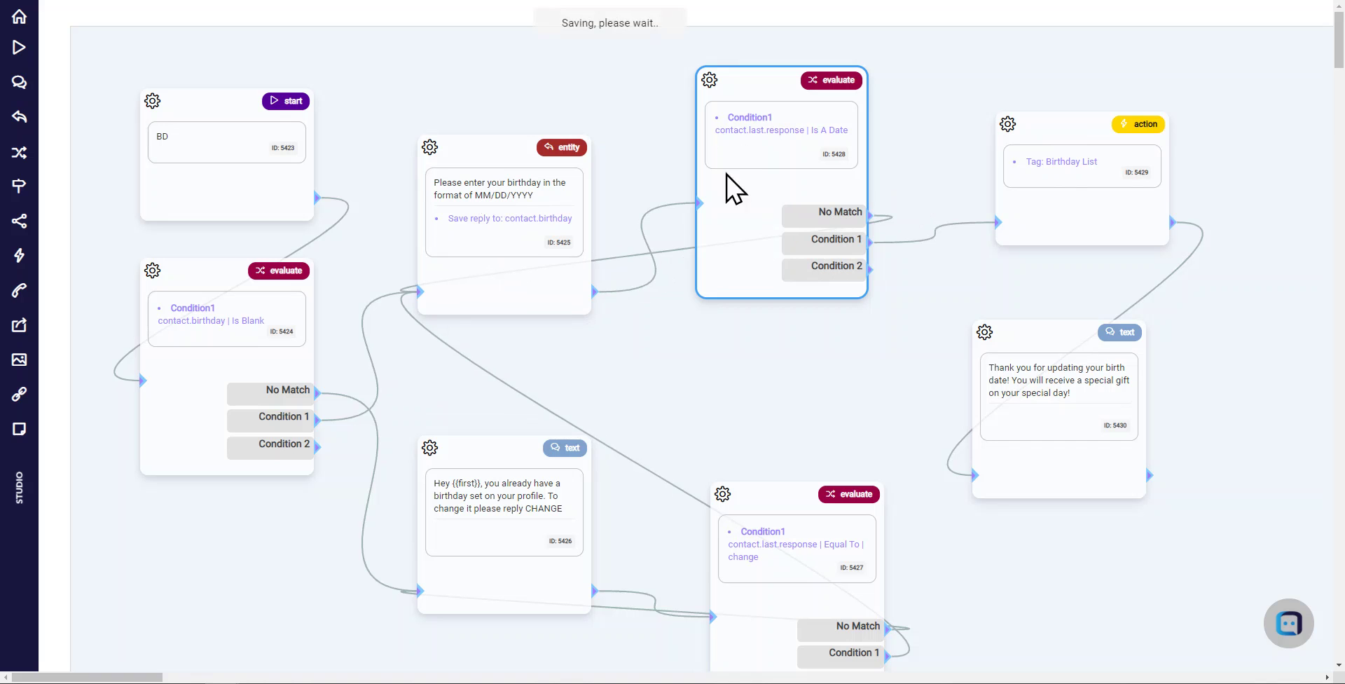
pyautogui.moveTo(760, 147); pyautogui.dragTo(757, 159)
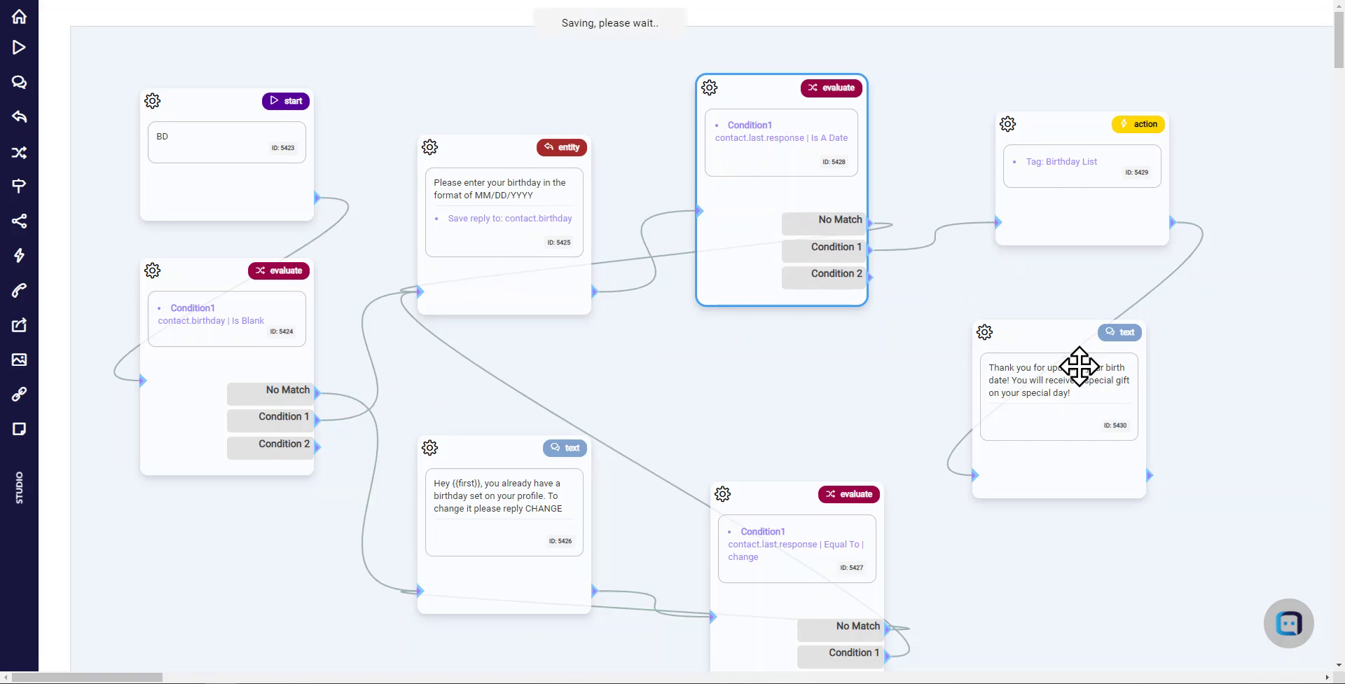
pyautogui.moveTo(1063, 161); pyautogui.dragTo(1041, 158)
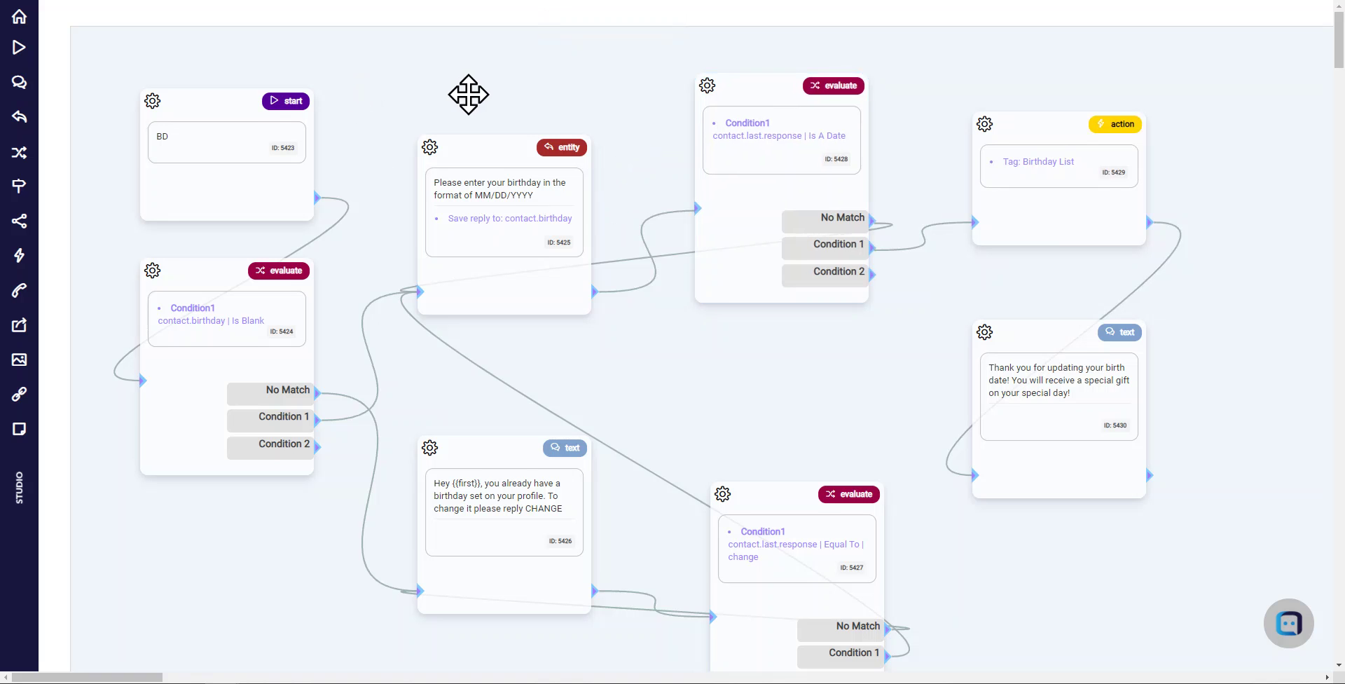
pyautogui.moveTo(469, 94); pyautogui.dragTo(452, 85)
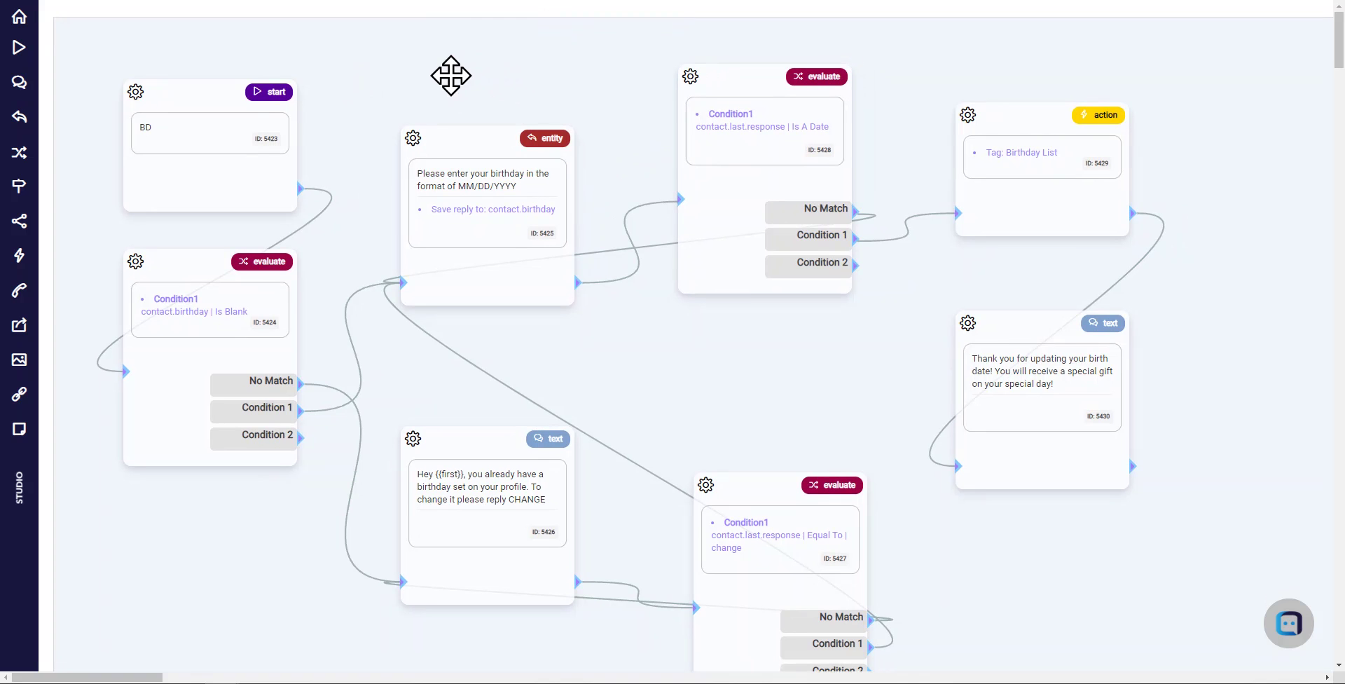
# Leave the chatbot studio and open the Birthday Greeting trigger from the list of triggers.
pyautogui.click(25, 20)
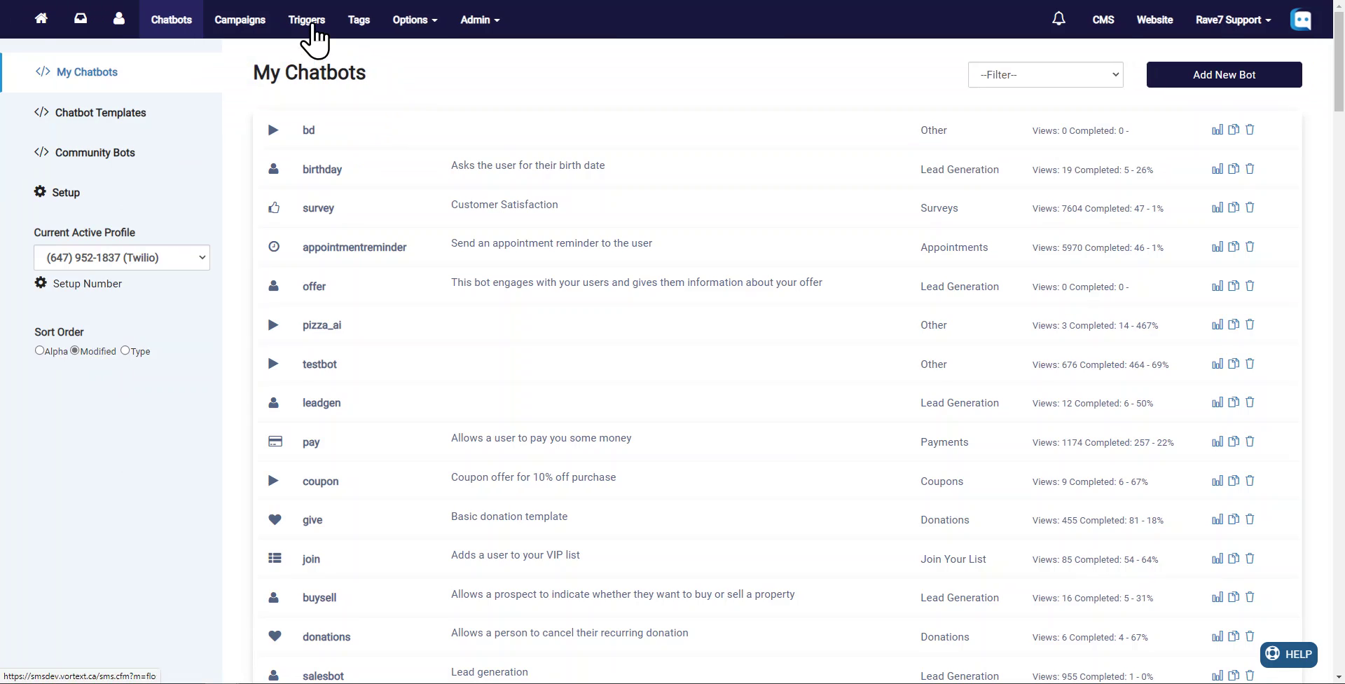
pyautogui.click(312, 25)
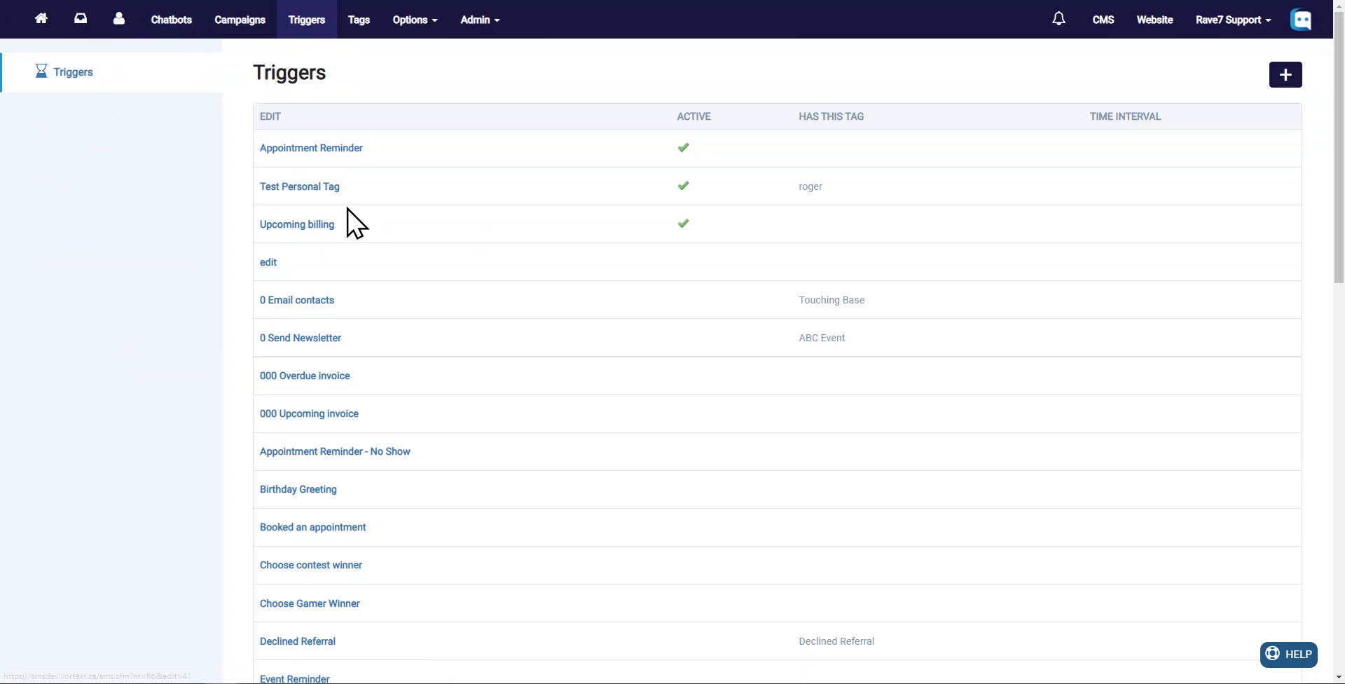
pyautogui.click(284, 490)
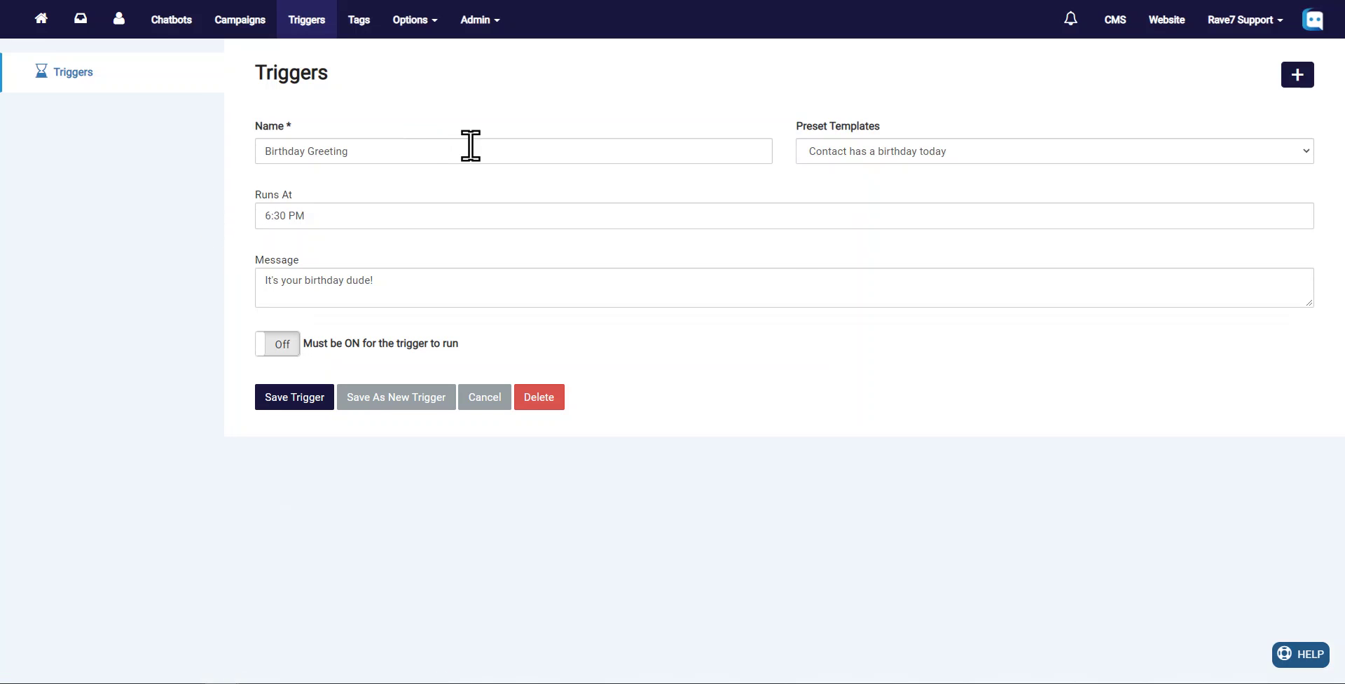
# Examine the Birthday Greeting trigger's name and the available preset templates.
pyautogui.moveTo(471, 147); pyautogui.dragTo(148, 156)
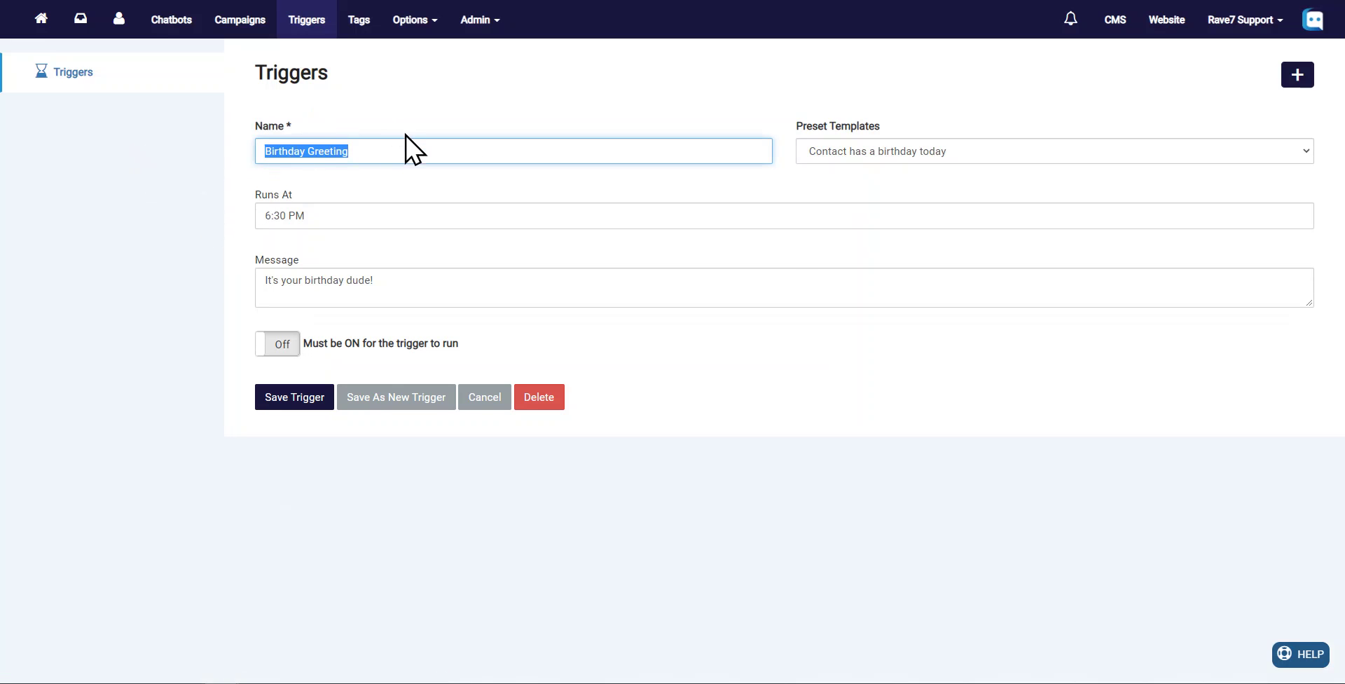
pyautogui.click(1308, 152)
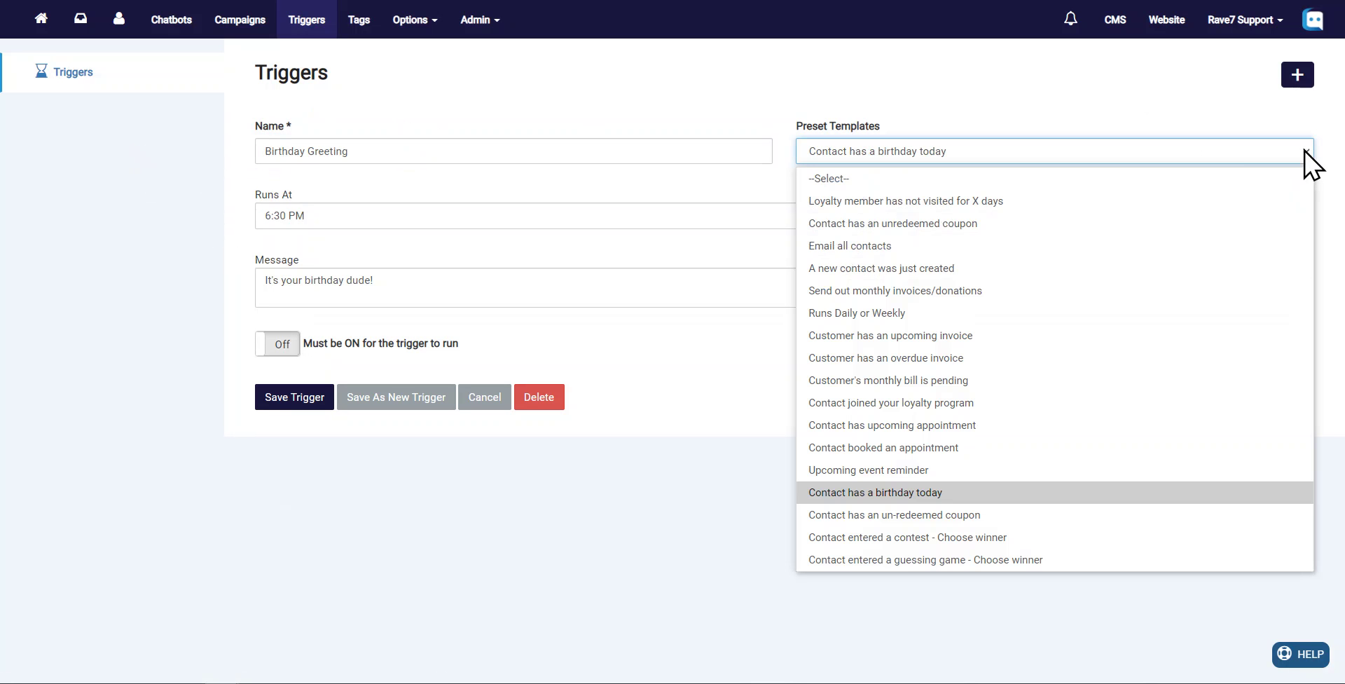